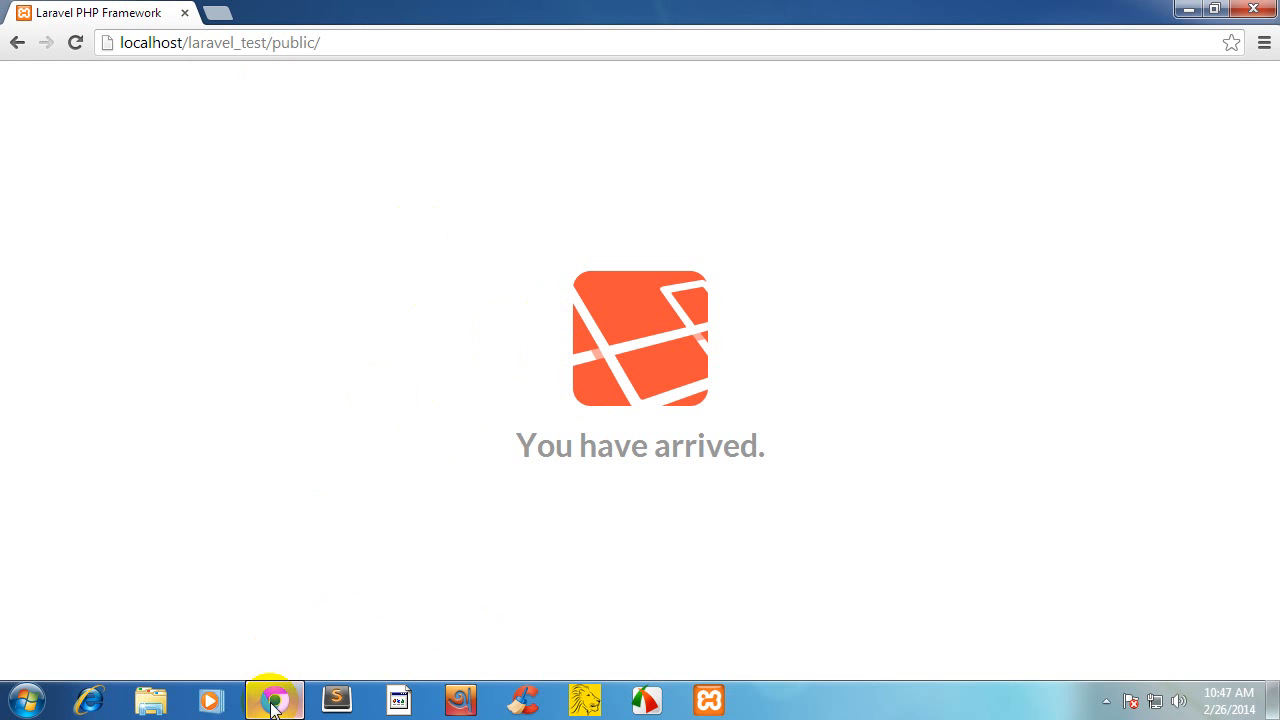
# - Minimize the browser and open the C:\xampp\apache\conf folder in Windows Explorer
pyautogui.moveTo(273, 705)
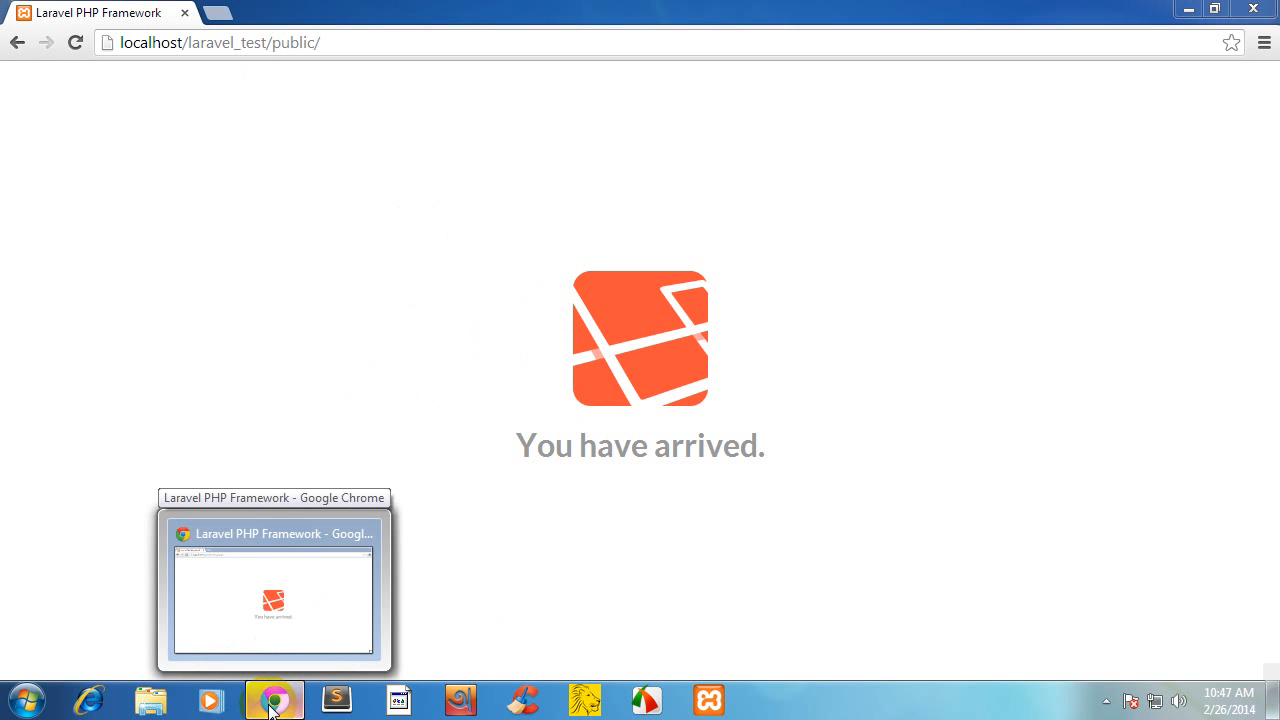
pyautogui.click(273, 705)
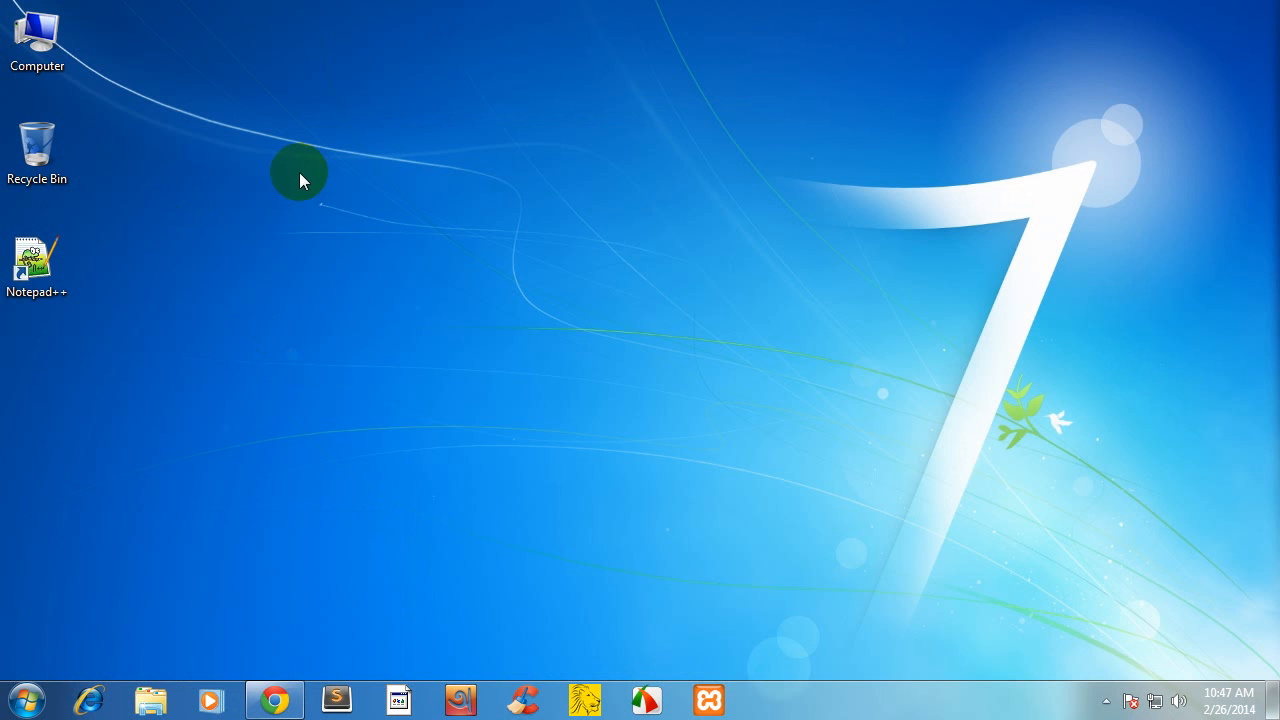
pyautogui.doubleClick(64, 41)
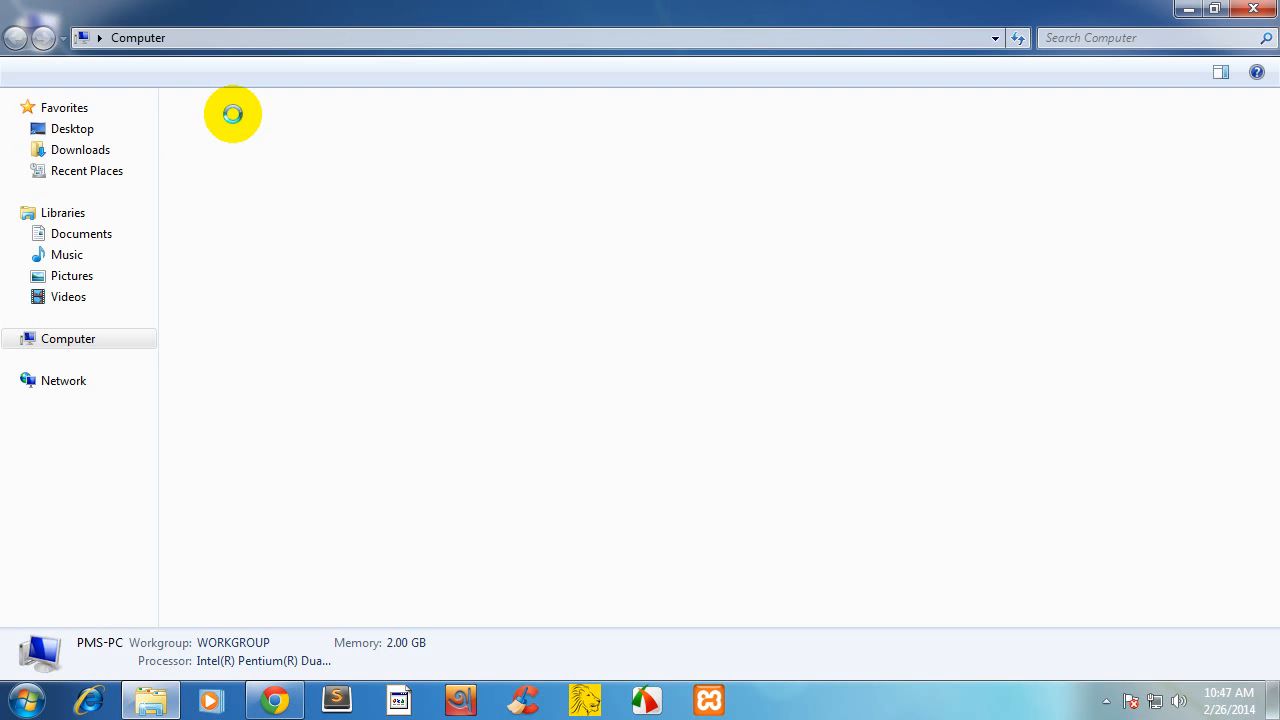
pyautogui.click(305, 166)
pyautogui.doubleClick(305, 163)
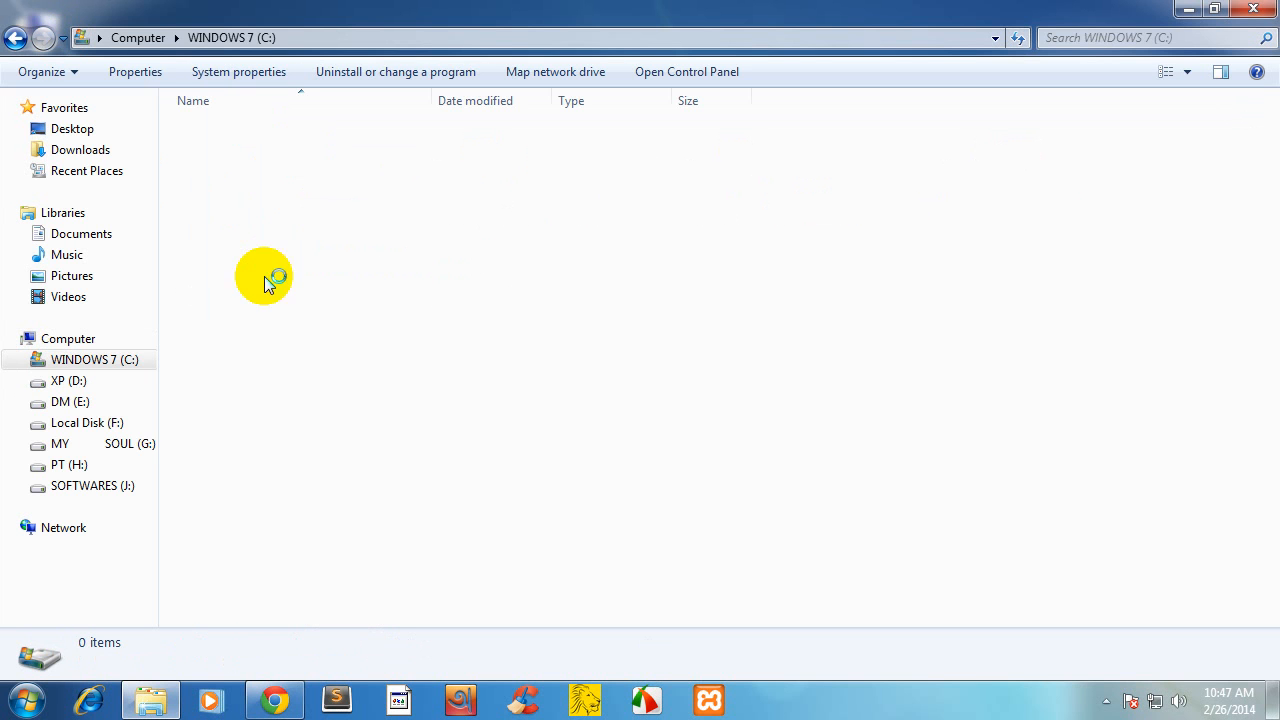
pyautogui.doubleClick(229, 236)
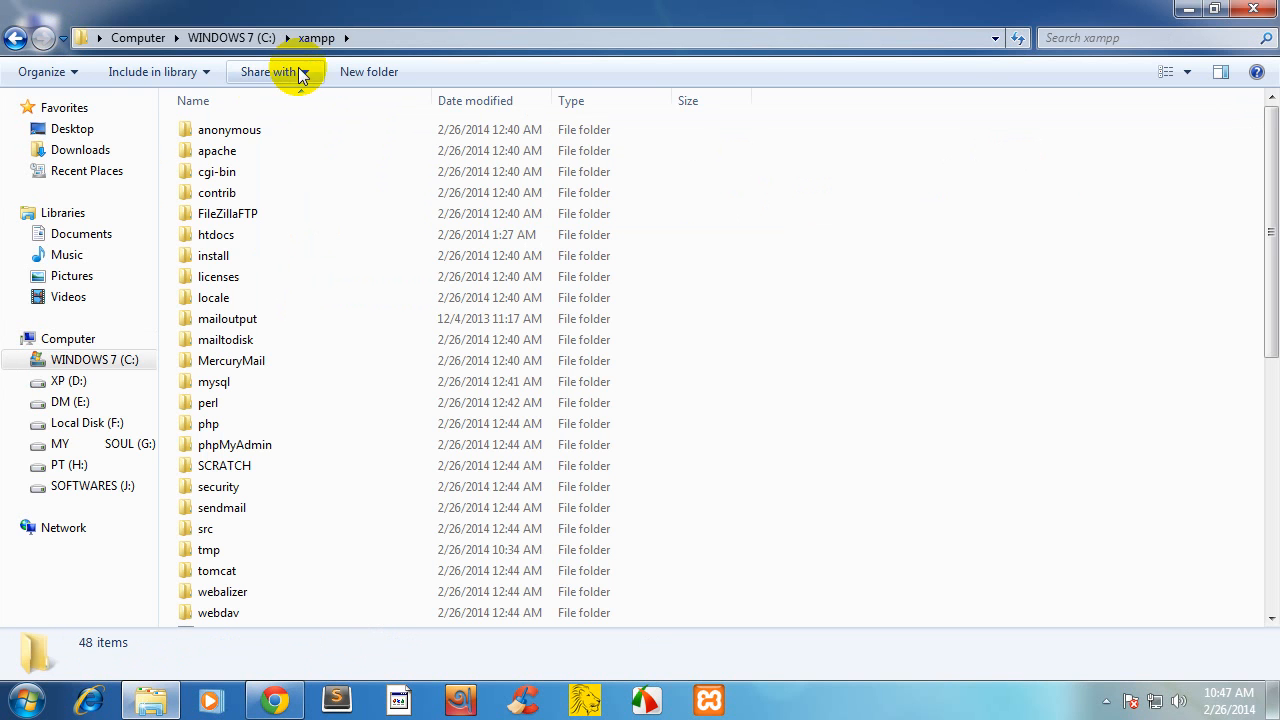
pyautogui.doubleClick(207, 152)
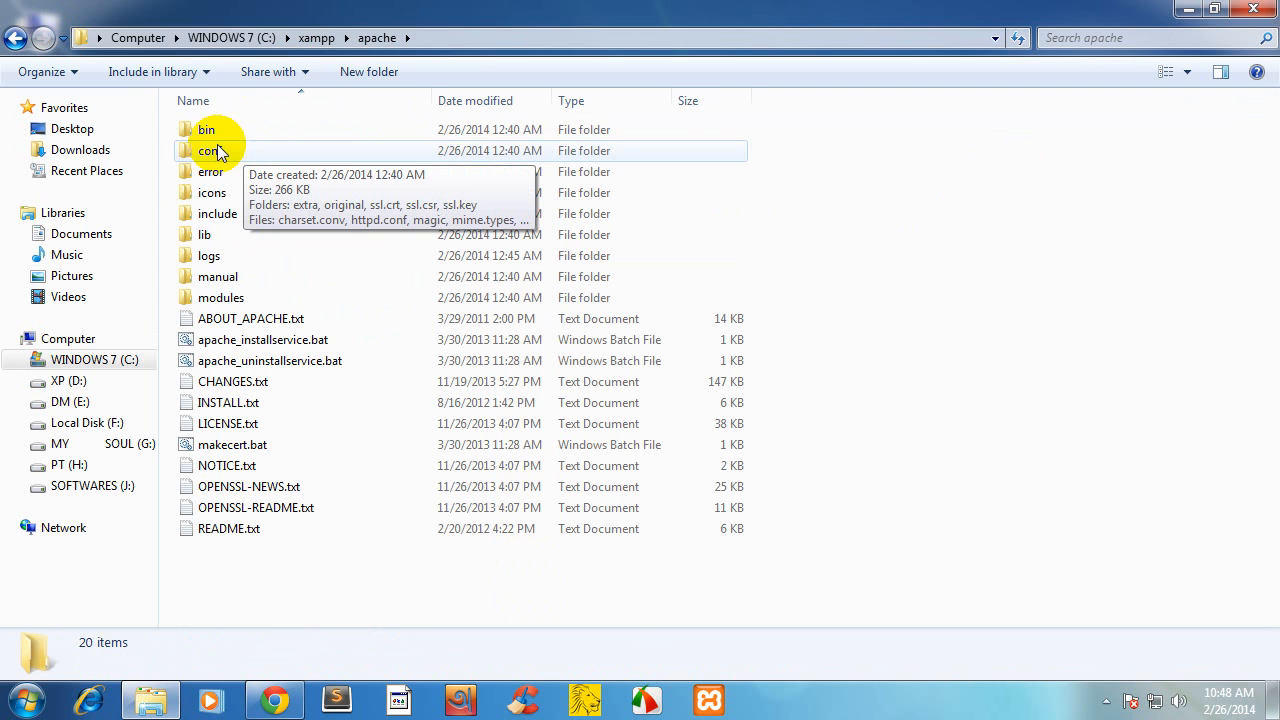
pyautogui.click(212, 157)
pyautogui.doubleClick(211, 152)
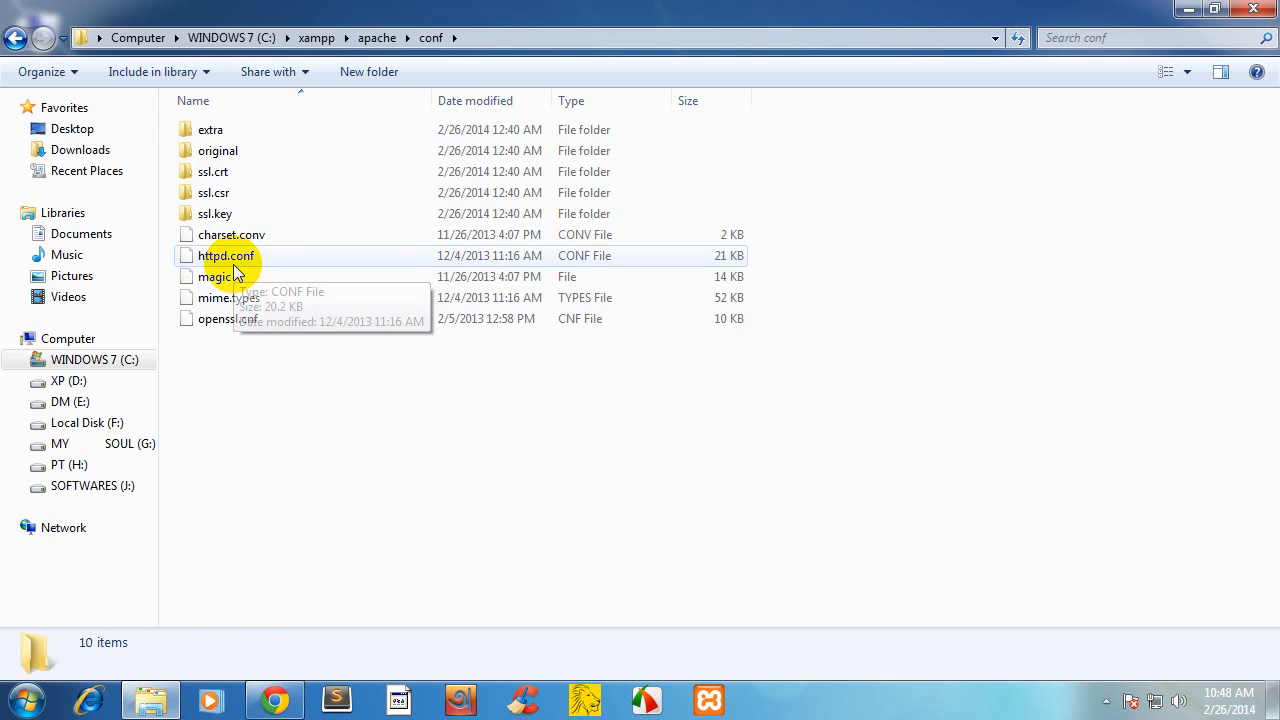
# - Open httpd.conf from the conf folder in Notepad++, look through its directives, and minimize the editor
pyautogui.click(220, 136)
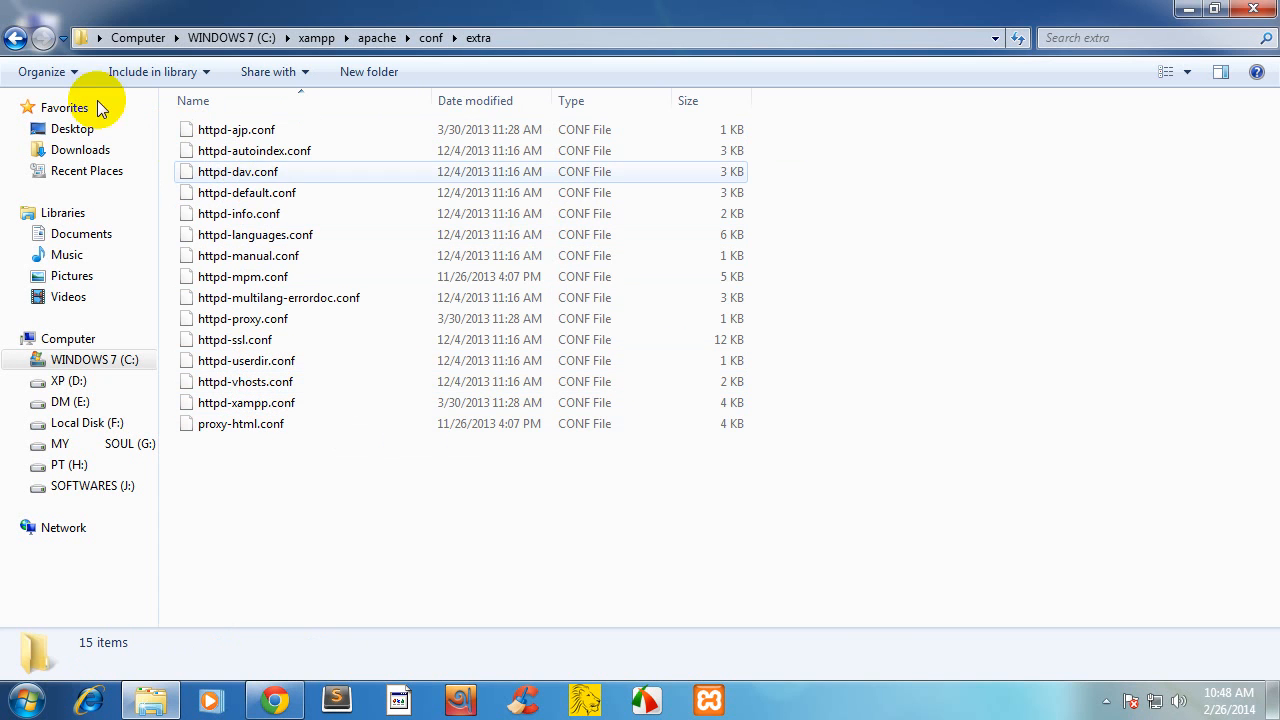
pyautogui.click(16, 40)
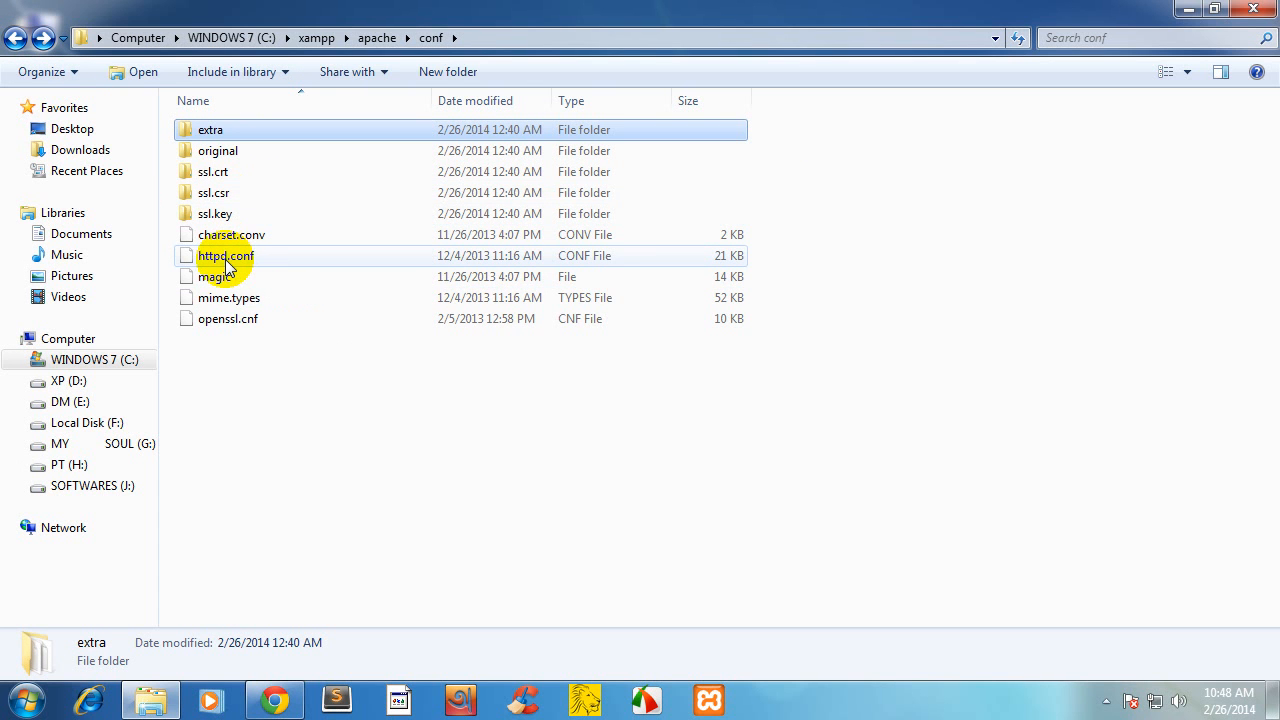
pyautogui.rightClick(228, 264)
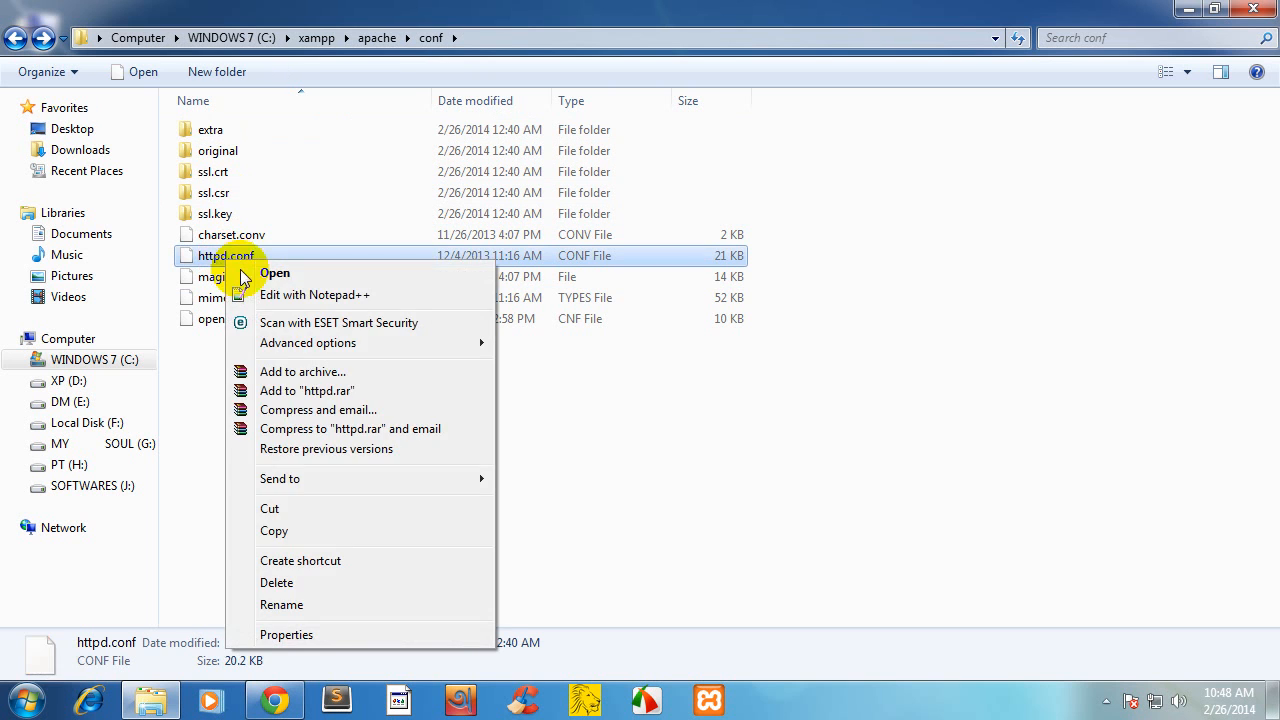
pyautogui.click(263, 295)
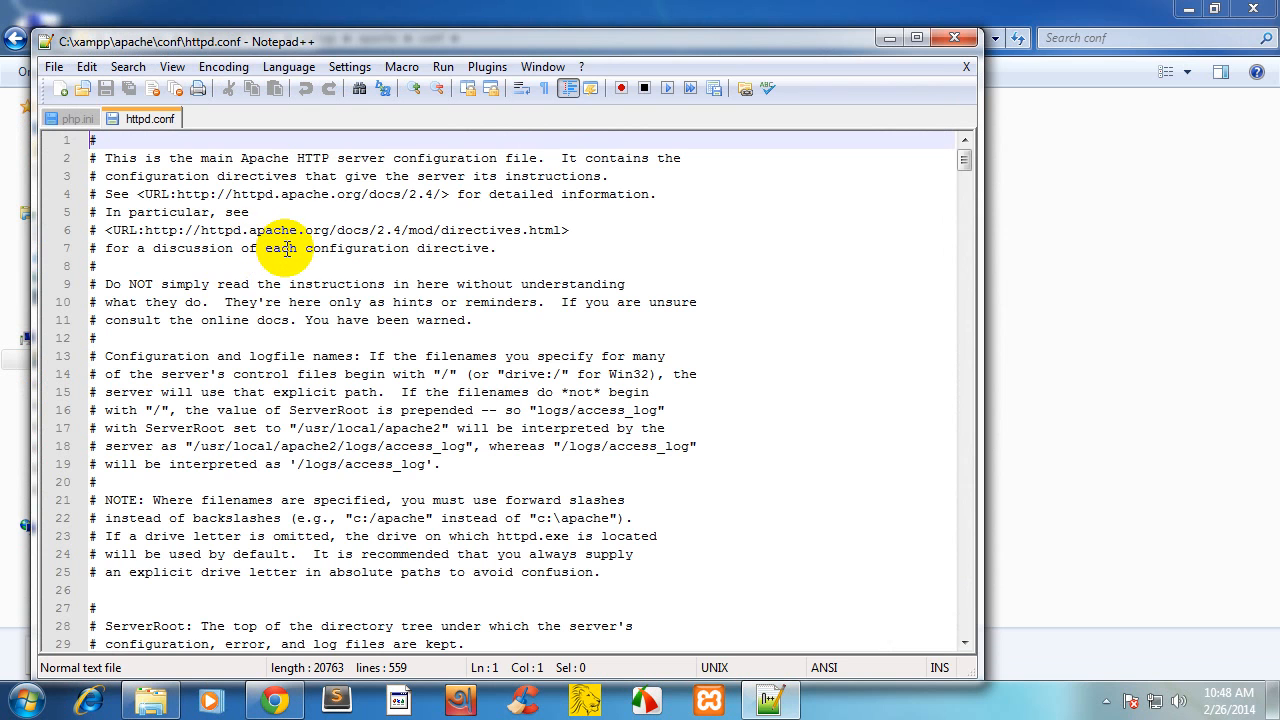
pyautogui.scroll(-8, 293, 248)
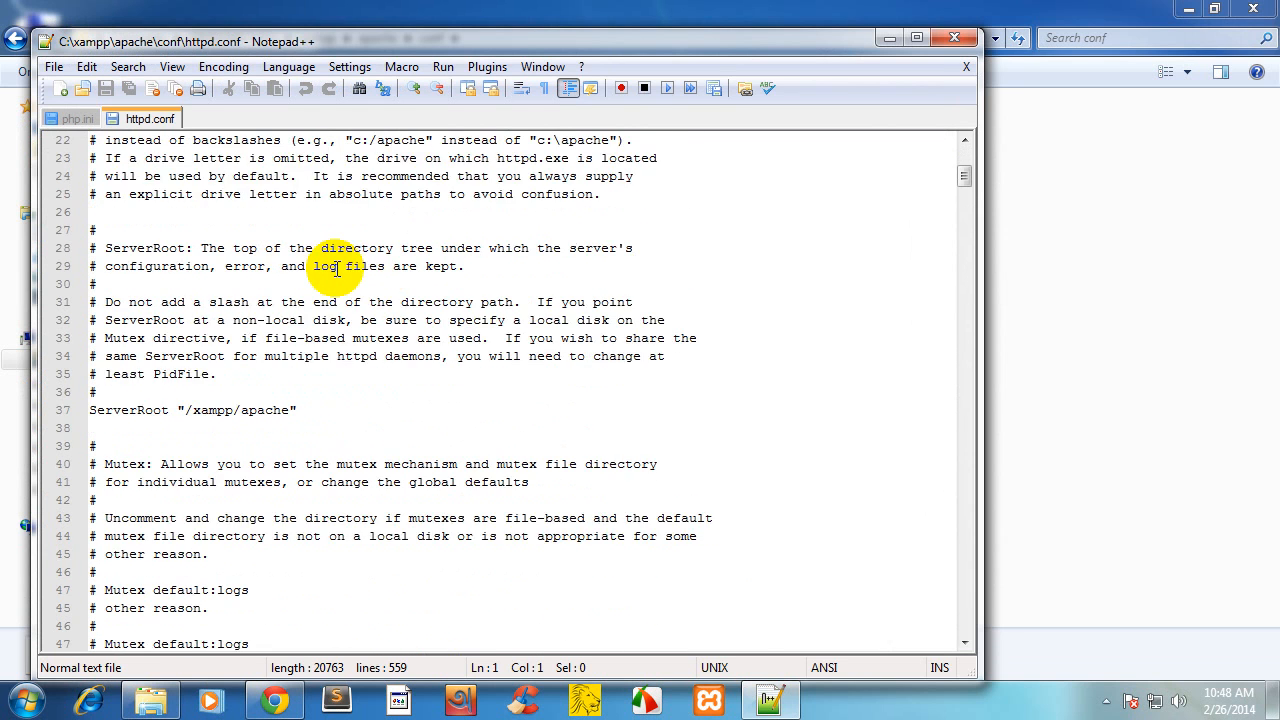
pyautogui.scroll(-20, 340, 263)
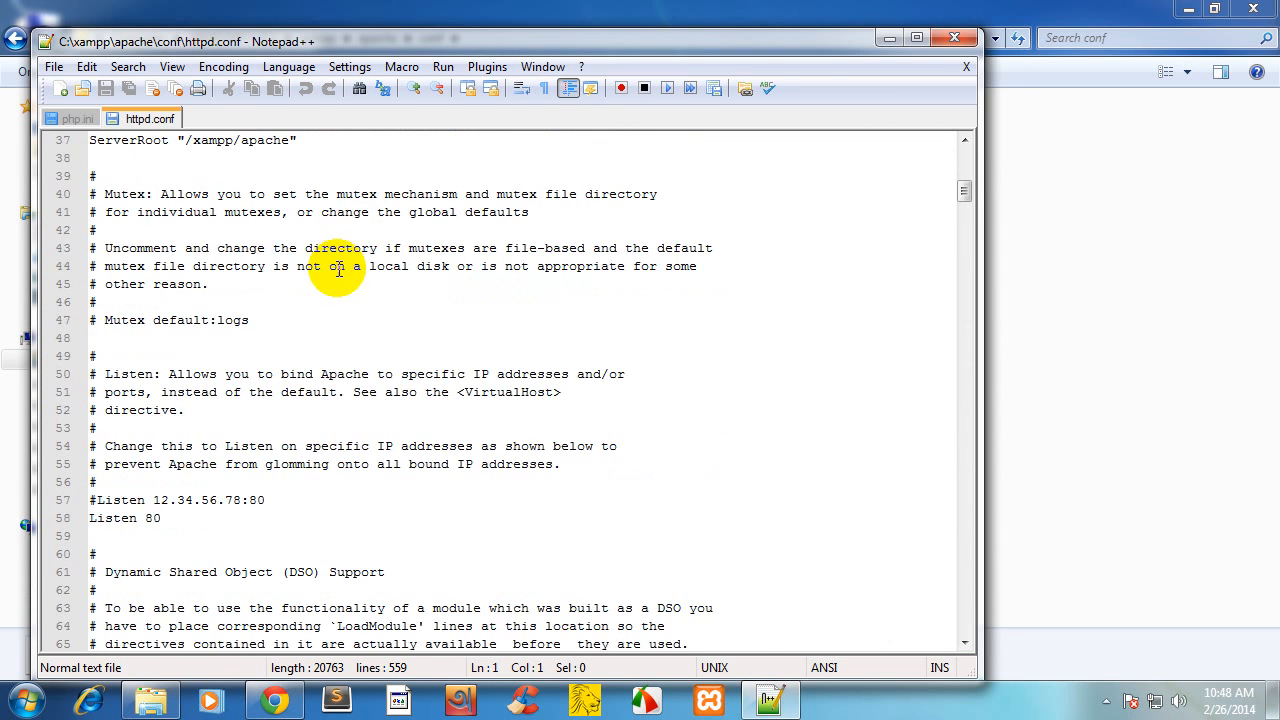
pyautogui.scroll(-8, 527, 322)
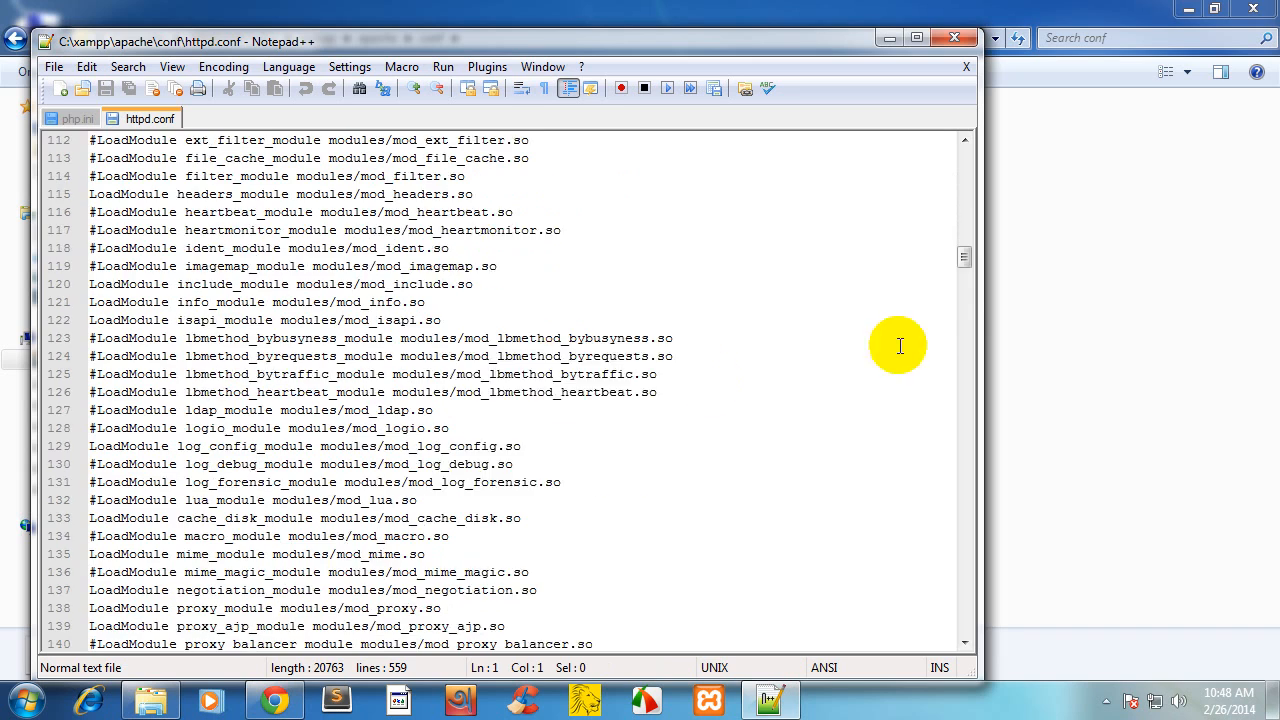
pyautogui.moveTo(971, 263); pyautogui.dragTo(1003, 487)
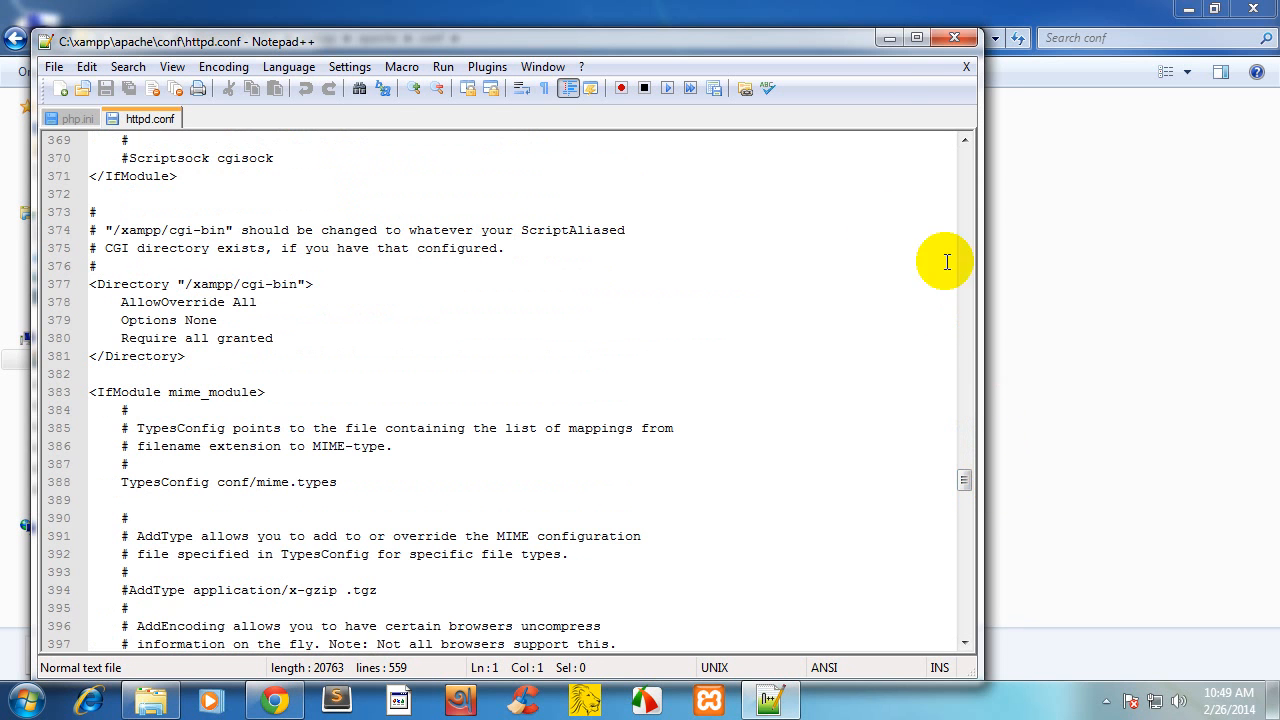
pyautogui.click(885, 40)
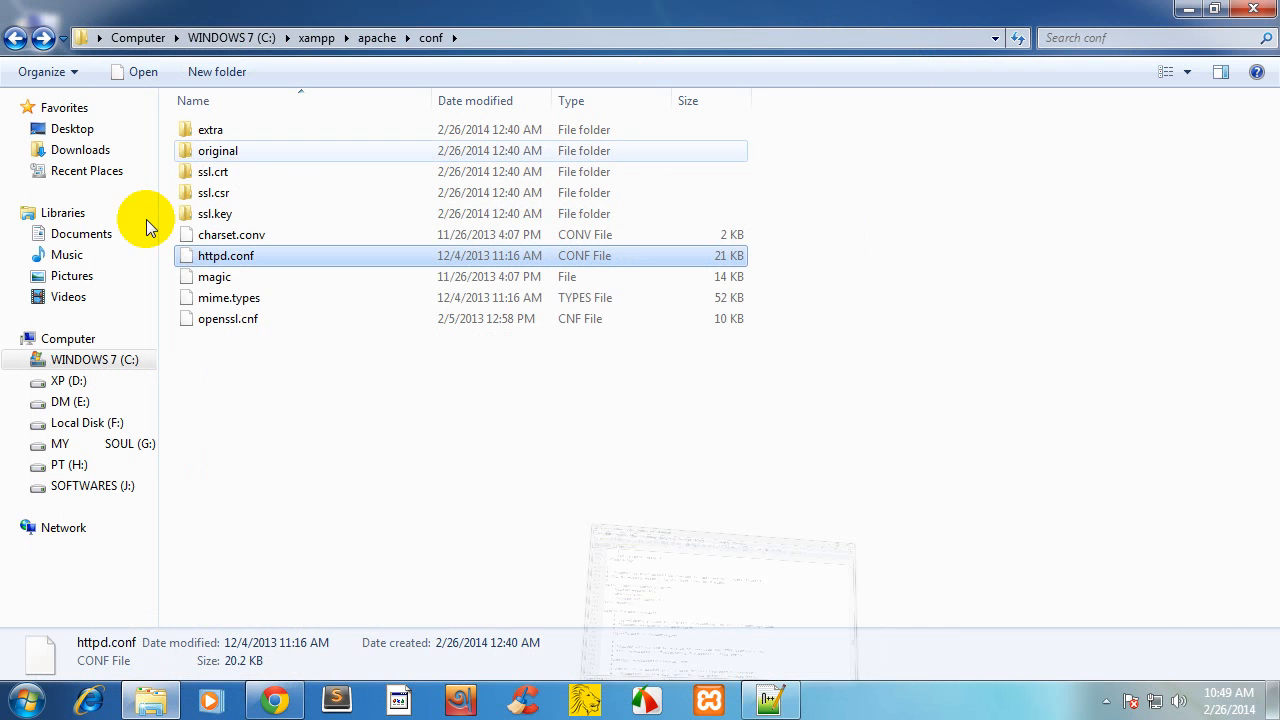
# - Open httpd-vhosts.conf from the extra folder in Notepad++
pyautogui.doubleClick(203, 133)
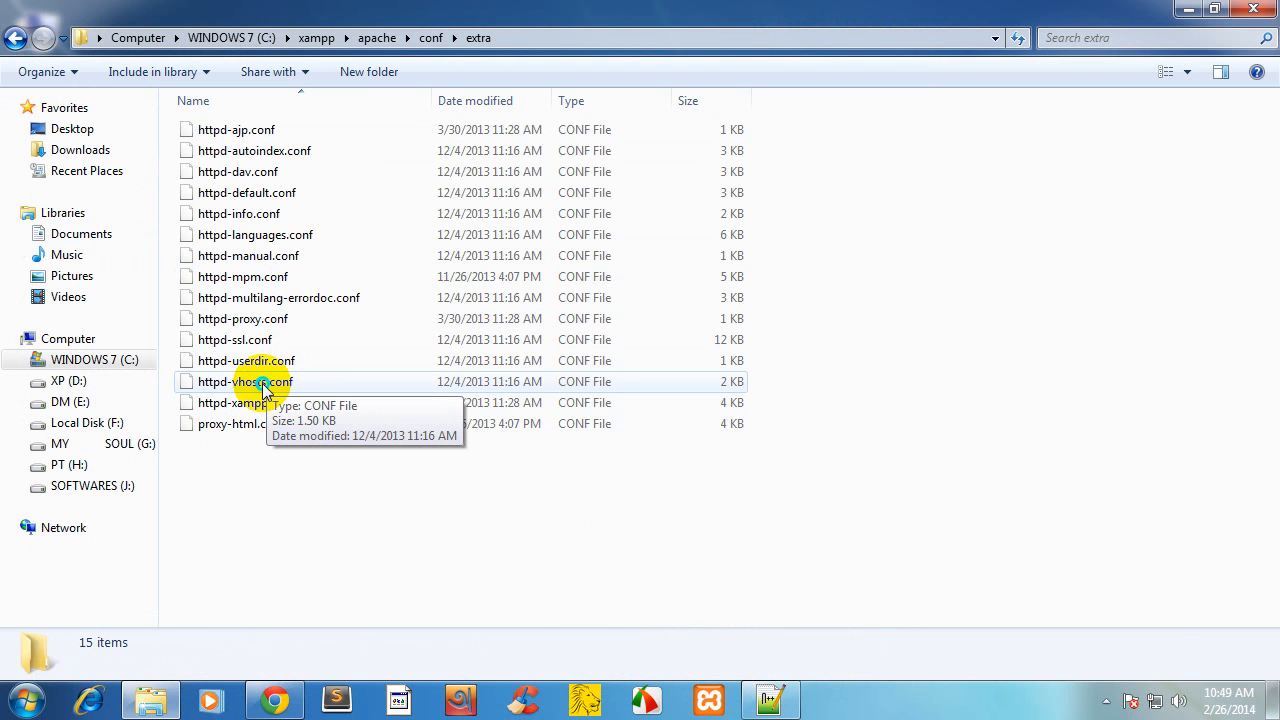
pyautogui.click(260, 383)
pyautogui.rightClick(260, 382)
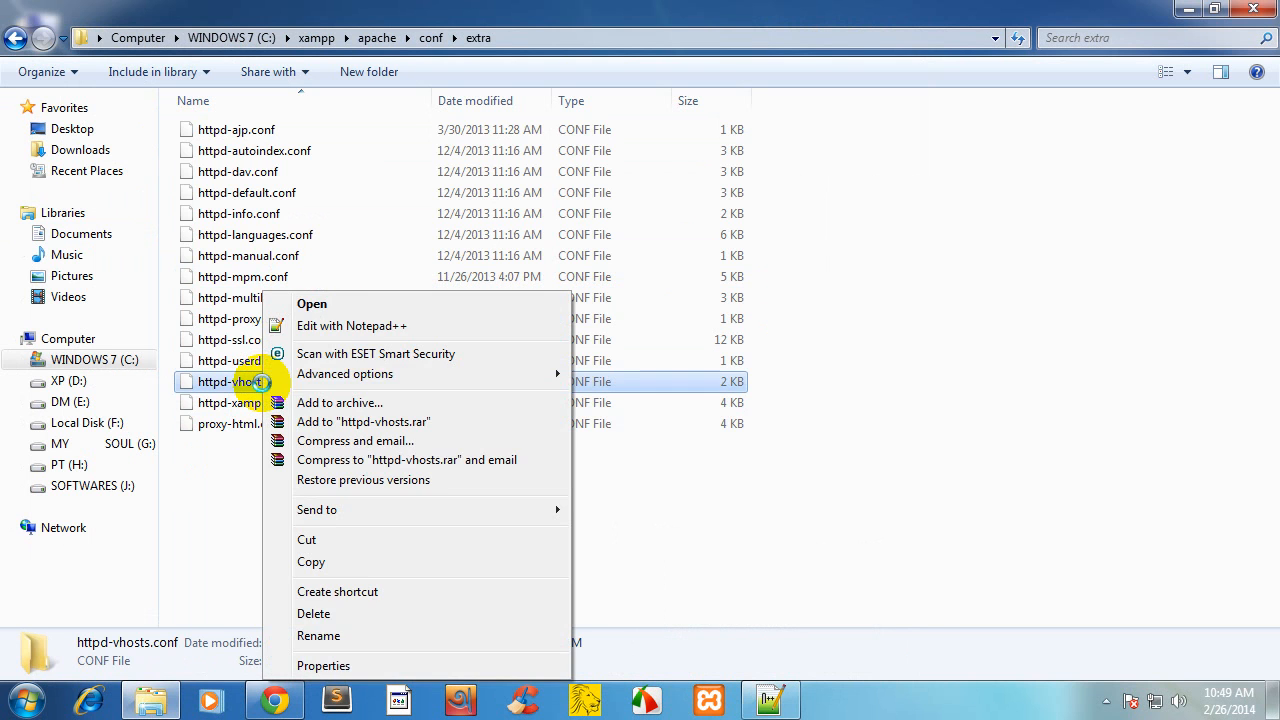
pyautogui.click(322, 326)
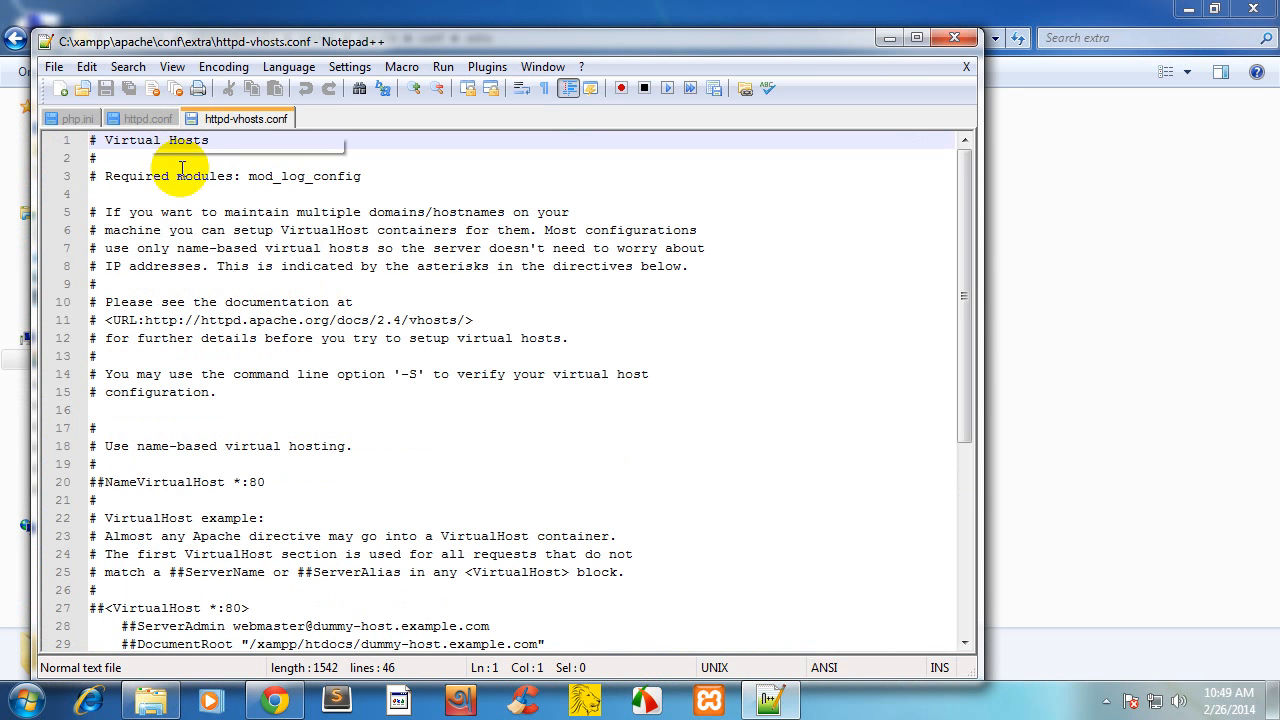
# - Examine the commented NameVirtualHost directive and the two example VirtualHost blocks in httpd-vhosts.conf
pyautogui.click(300, 360)
pyautogui.scroll(-5, 300, 362)
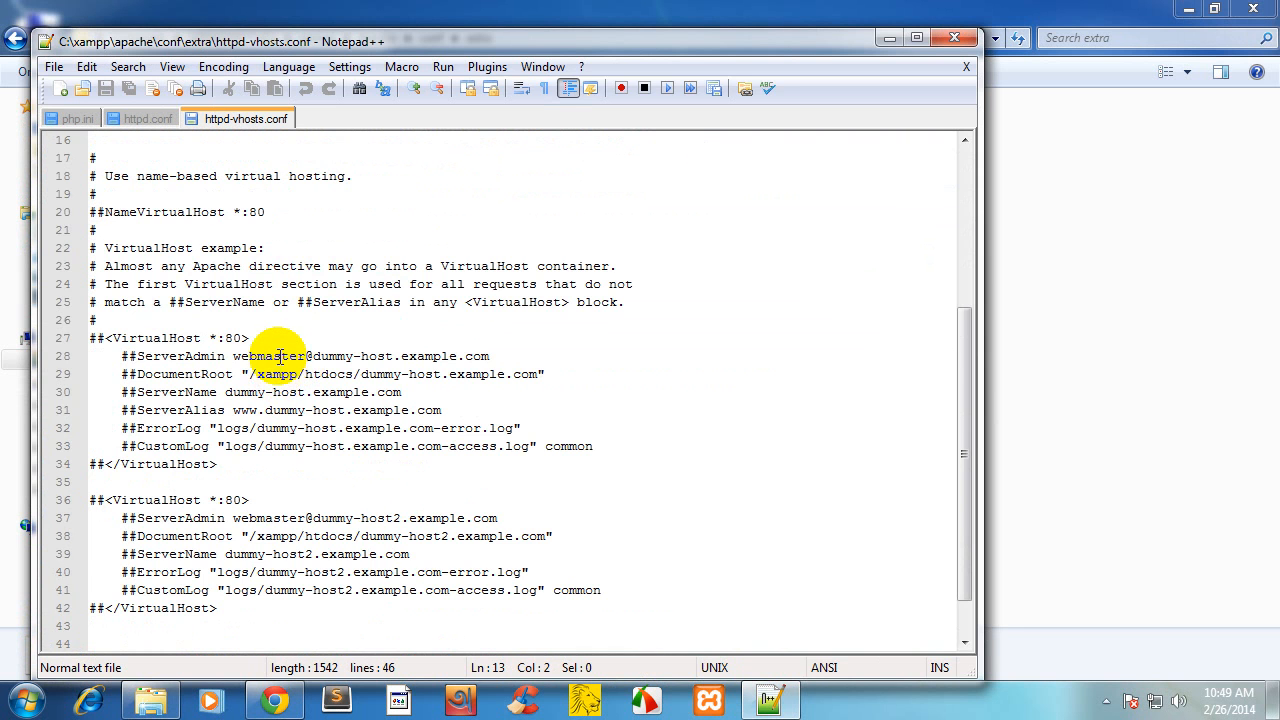
pyautogui.scroll(5, 290, 345)
pyautogui.scroll(-3, 284, 346)
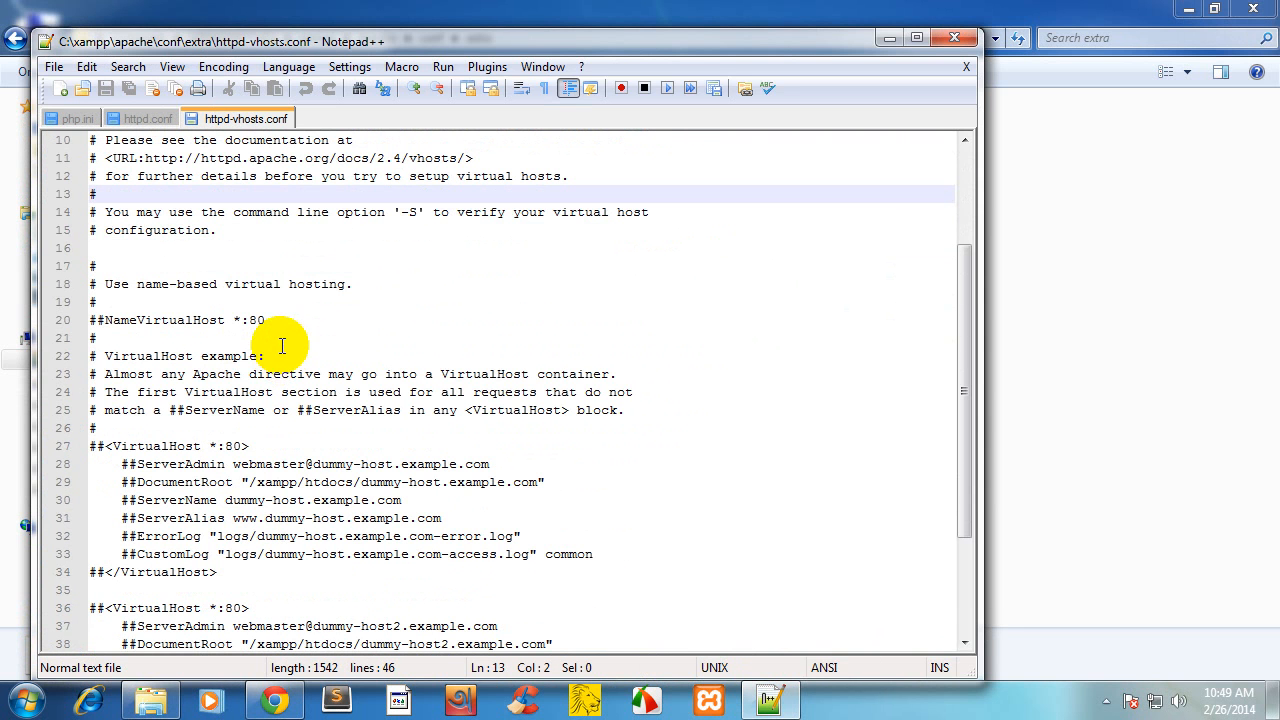
pyautogui.scroll(2, 268, 332)
pyautogui.scroll(-3, 270, 335)
pyautogui.scroll(-1, 250, 400)
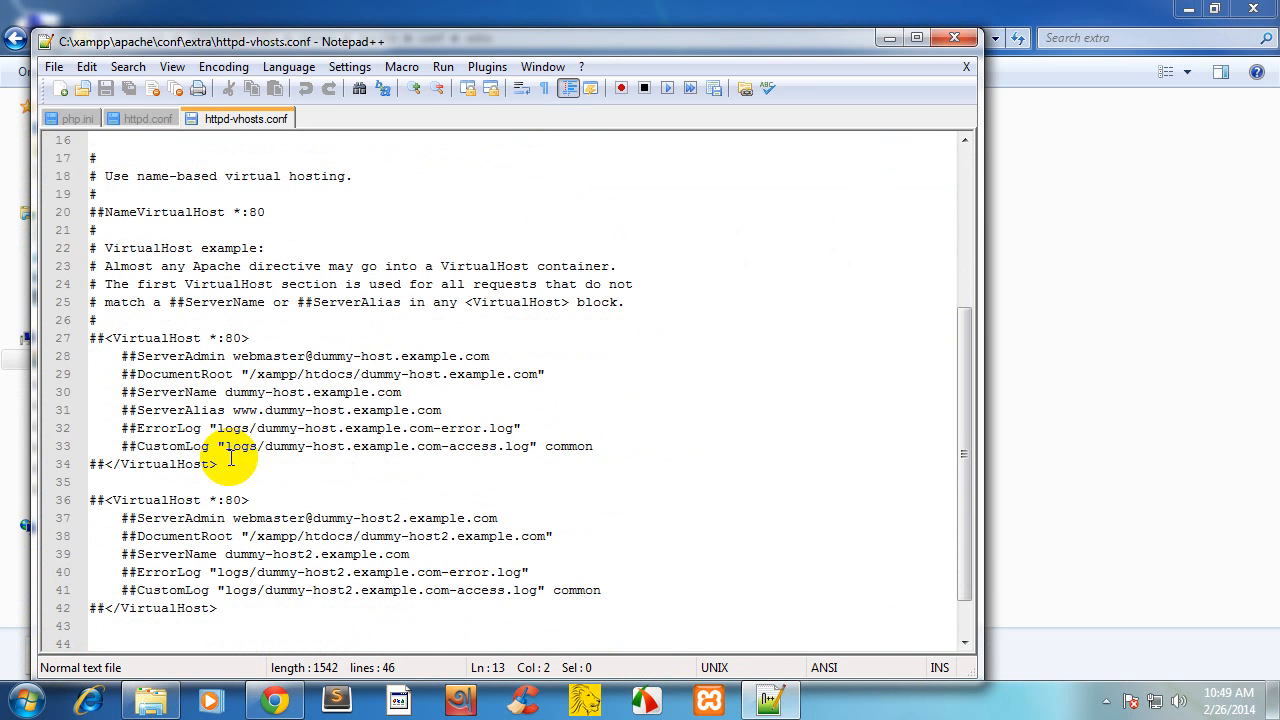
pyautogui.click(104, 463)
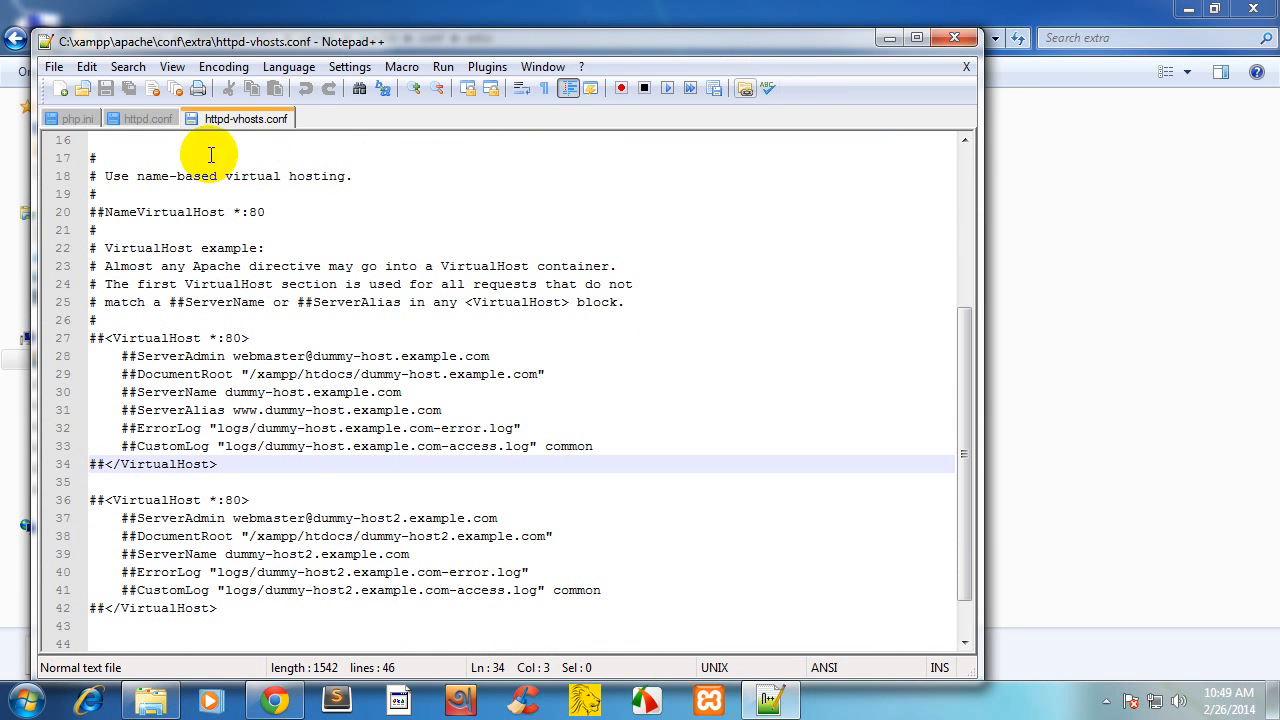
# - Check the full folder path of httpd-vhosts.conf in Windows Explorer and return to the file in Notepad++
pyautogui.moveTo(471, 40); pyautogui.dragTo(906, 297)
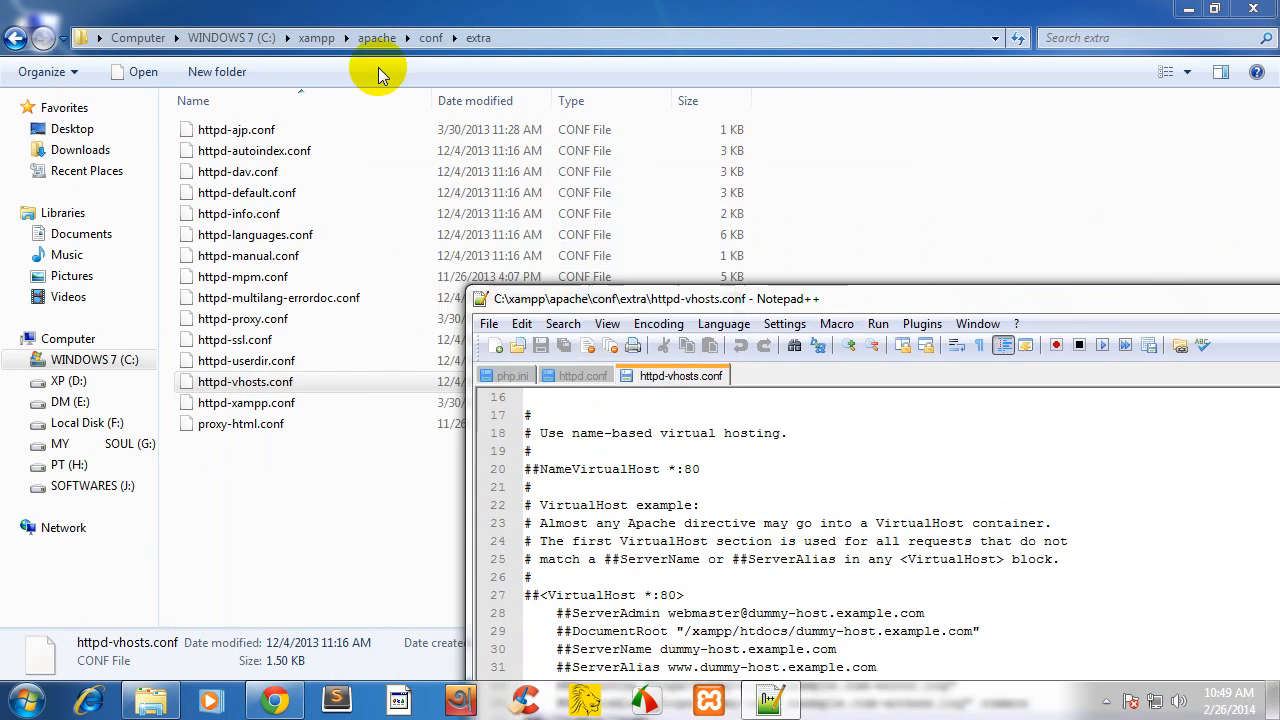
pyautogui.click(325, 40)
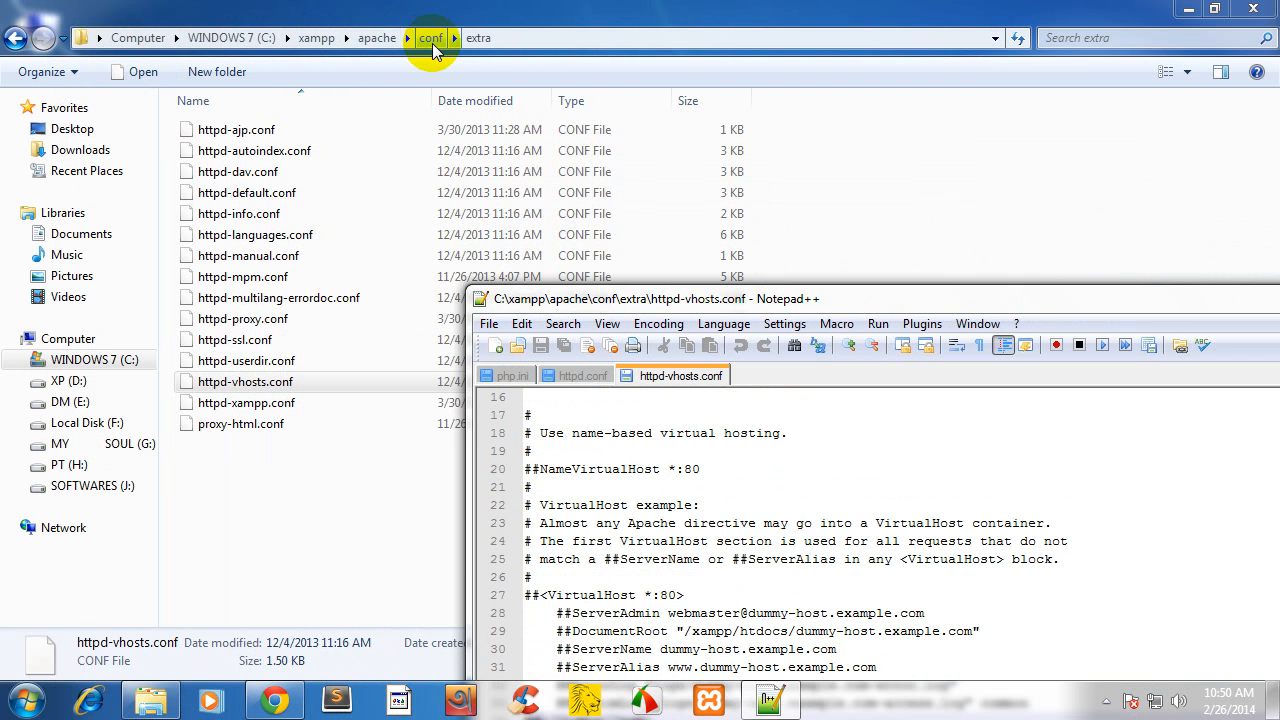
pyautogui.click(519, 37)
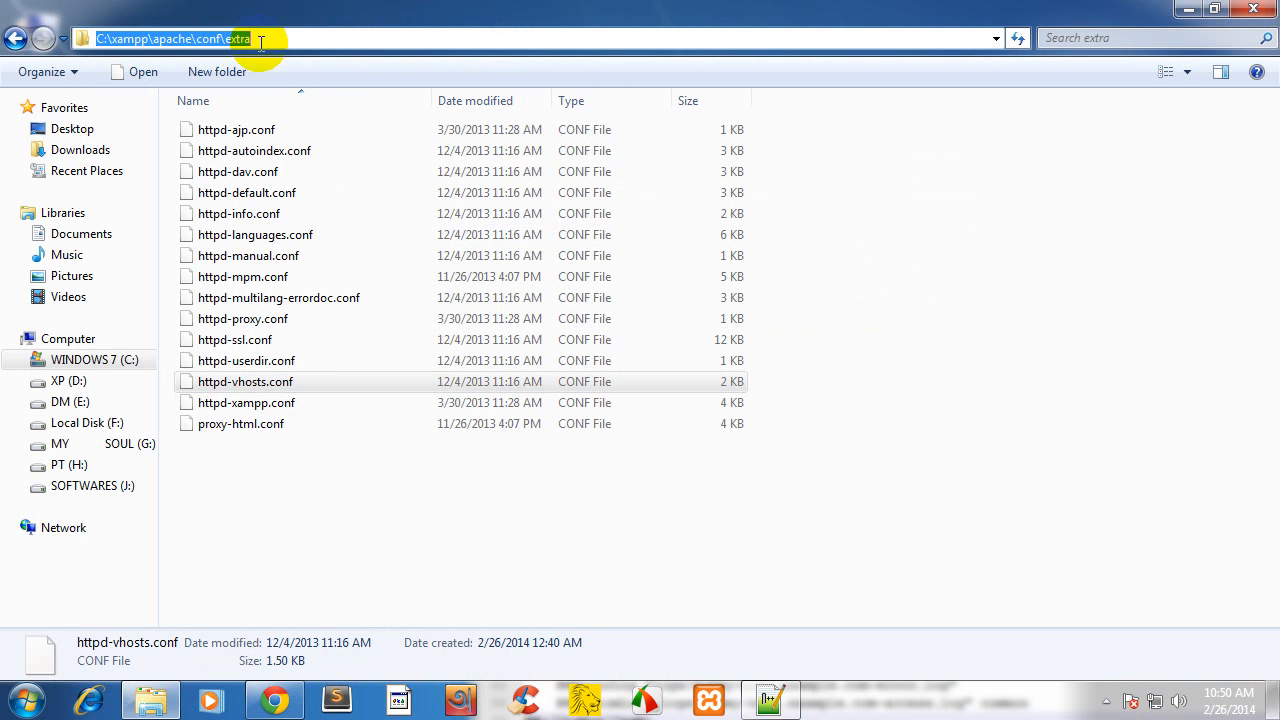
pyautogui.click(258, 390)
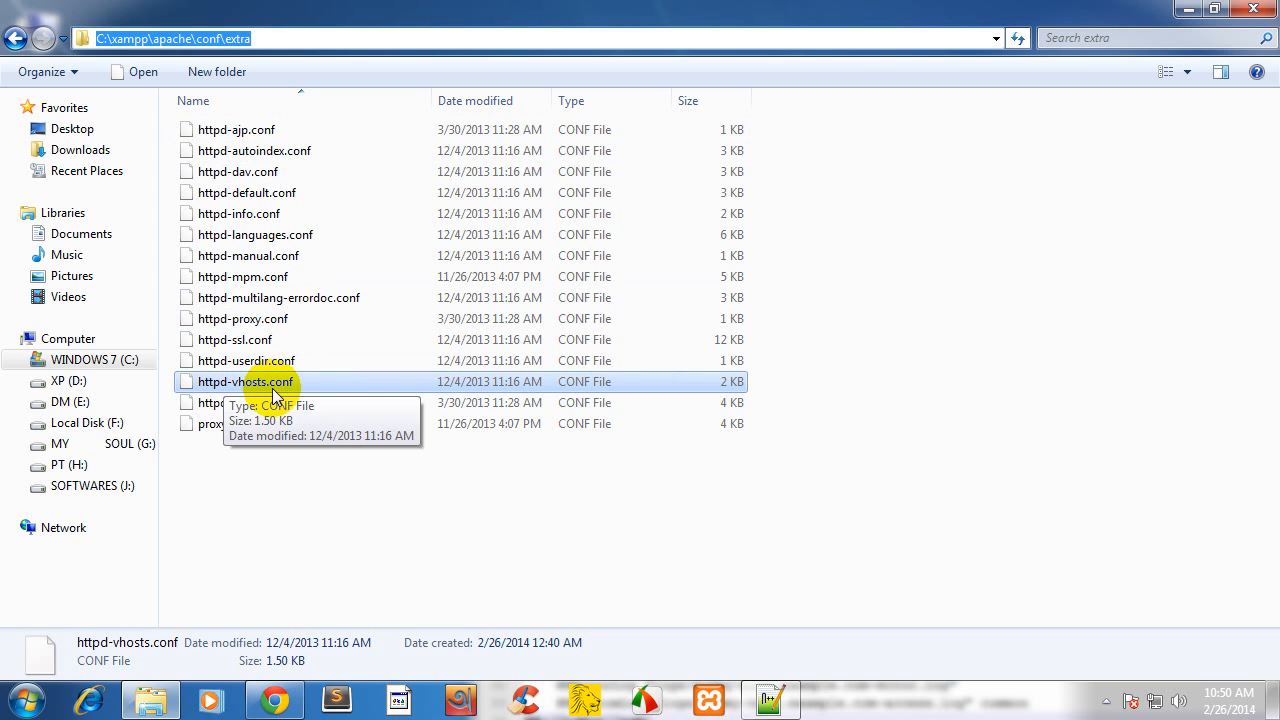
pyautogui.click(768, 700)
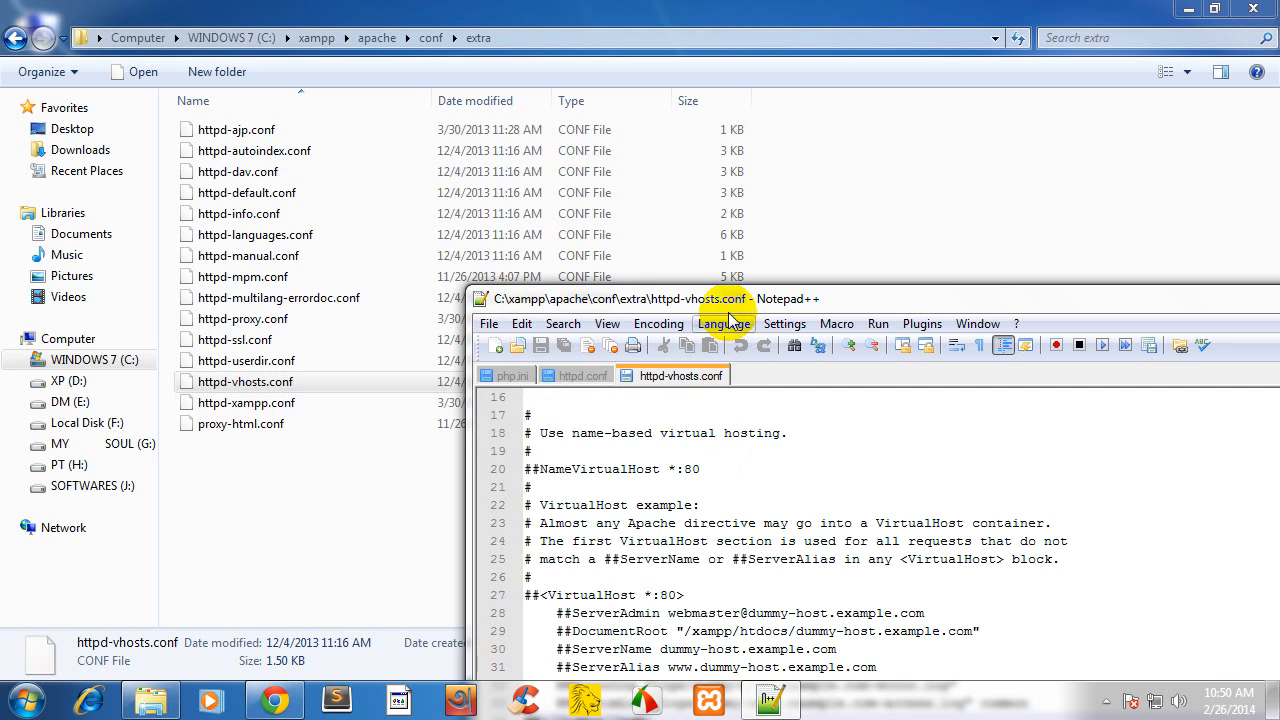
pyautogui.moveTo(707, 286); pyautogui.dragTo(516, 80)
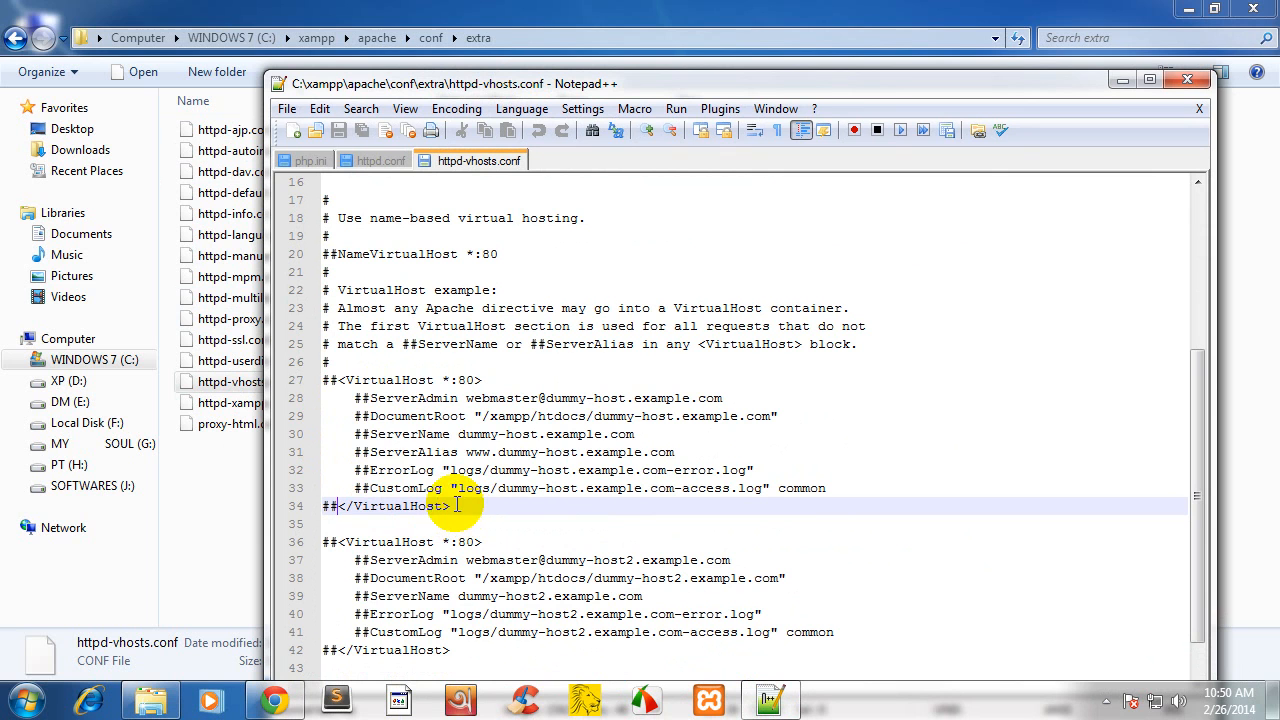
# - Uncomment the opening and closing VirtualHost tags of the first example block by removing their ## prefixes
pyautogui.click(340, 382)
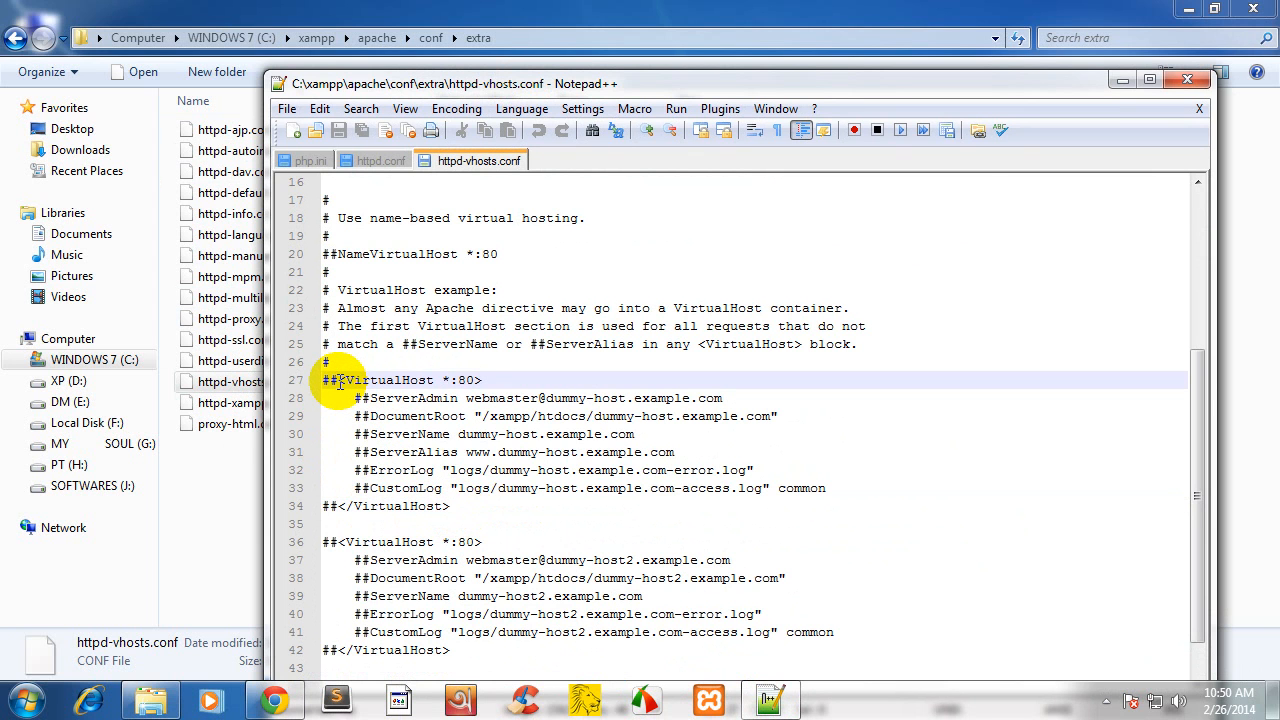
pyautogui.press('BackSpace')
pyautogui.press('BackSpace')
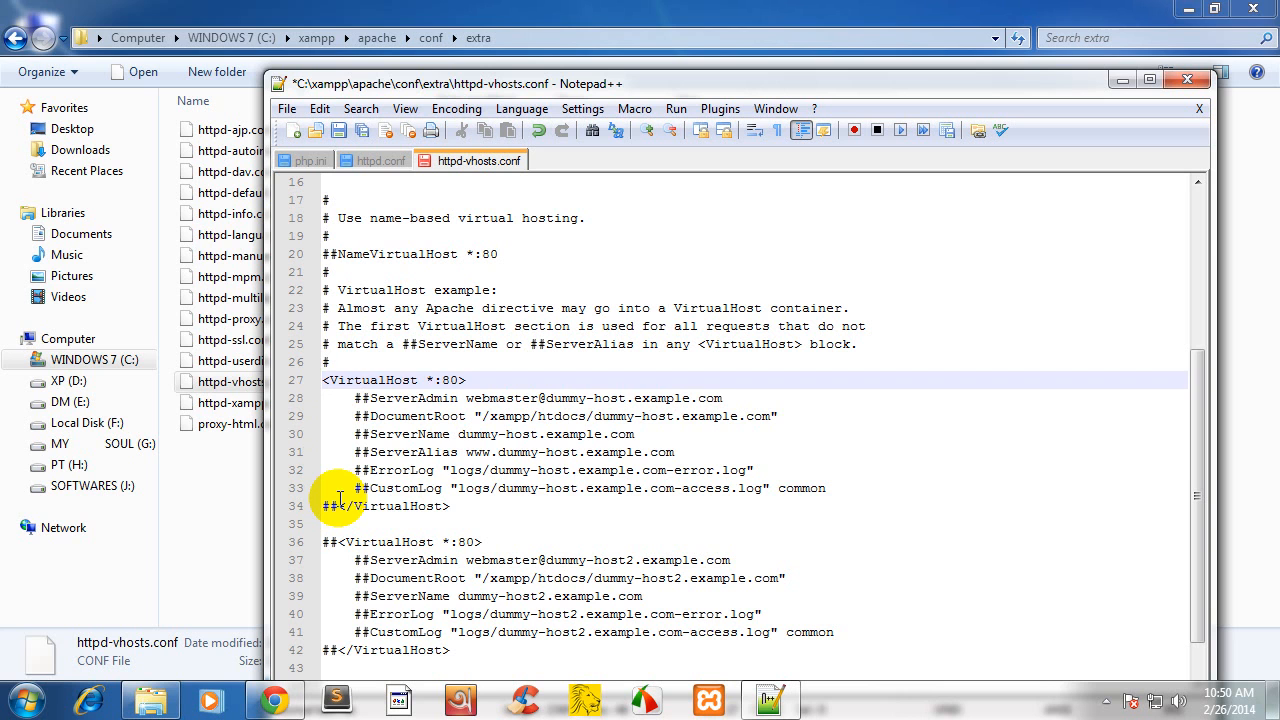
pyautogui.click(338, 502)
pyautogui.press('BackSpace')
pyautogui.press('BackSpace')
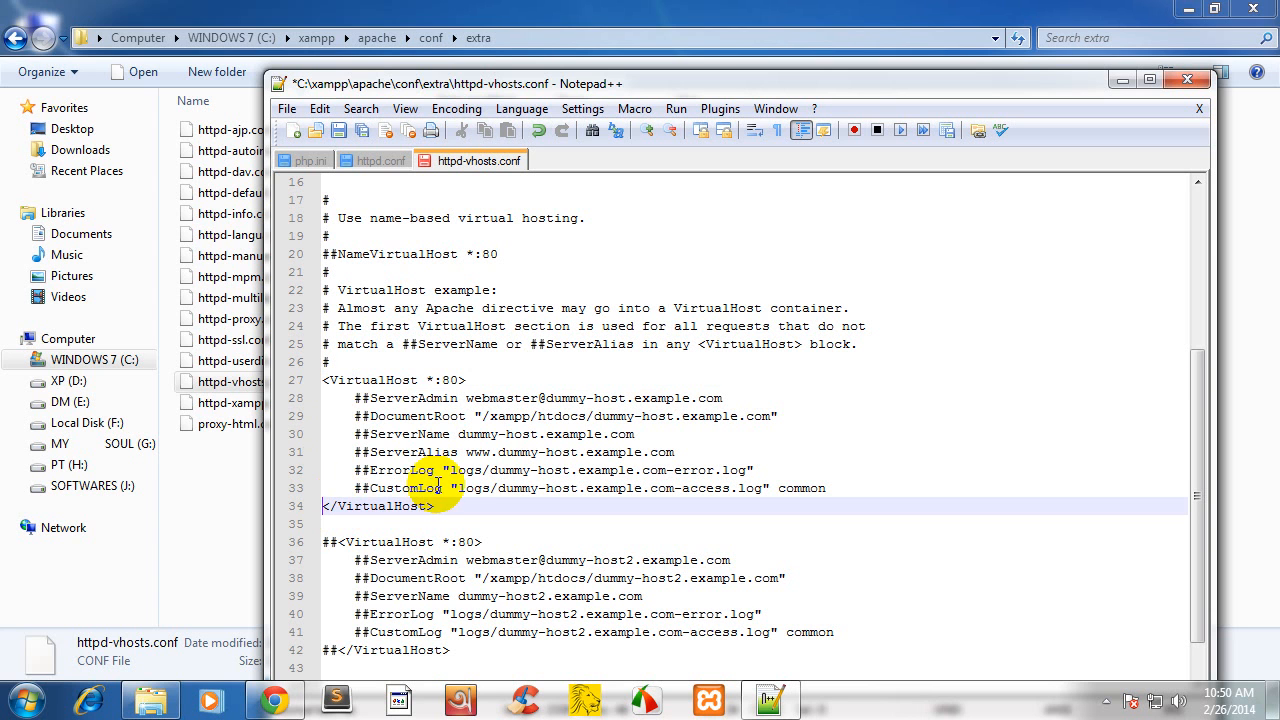
# - Uncomment the ServerAdmin line in the first VirtualHost block and place the cursor in its address
pyautogui.click(368, 397)
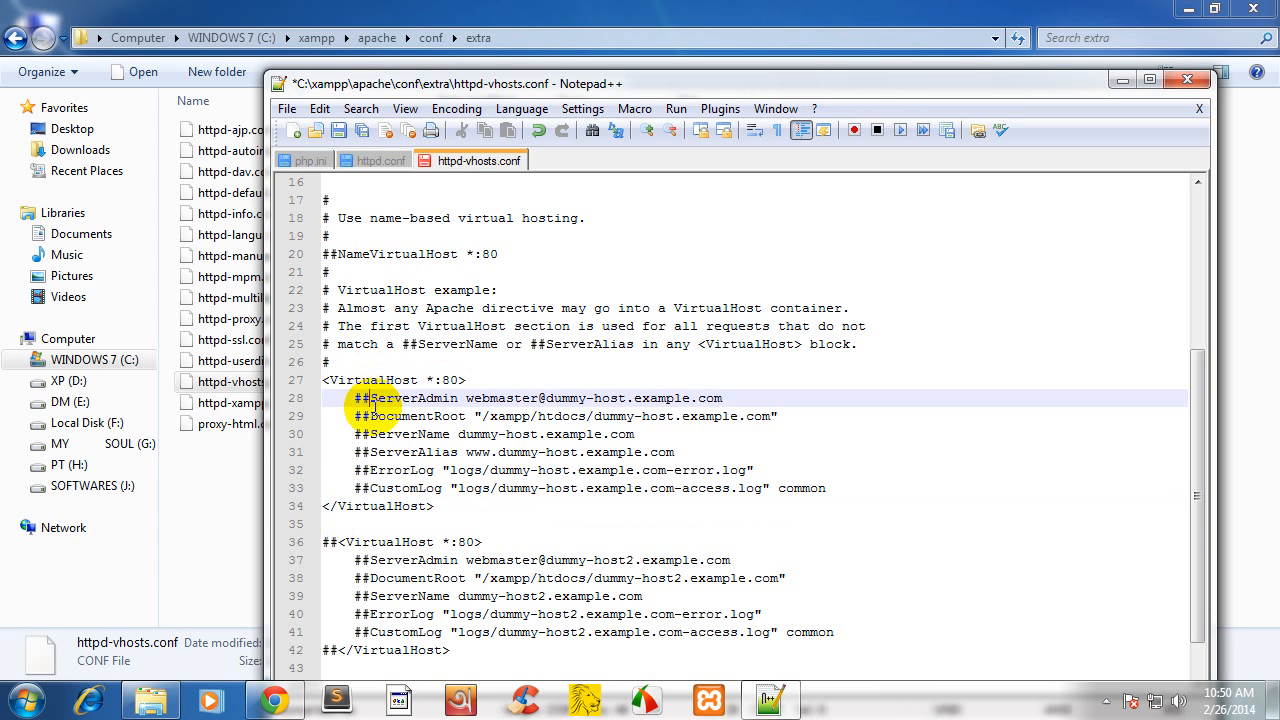
pyautogui.press('BackSpace')
pyautogui.press('BackSpace')
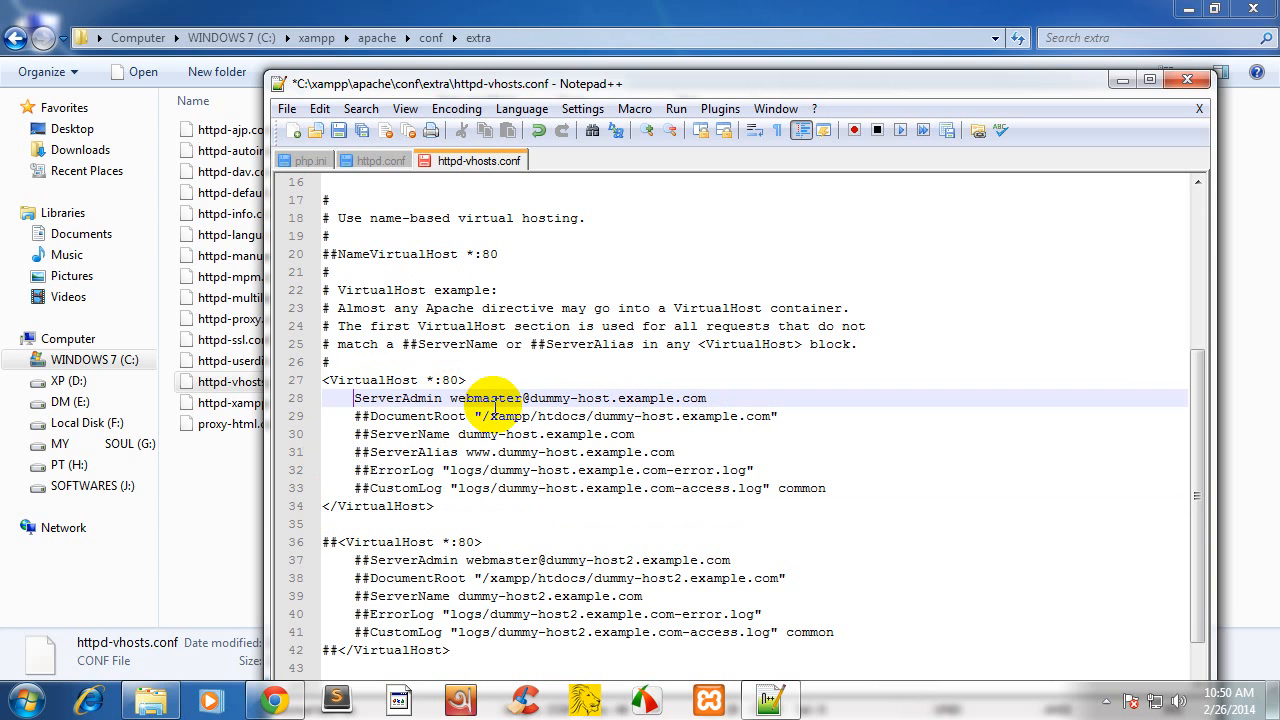
pyautogui.click(487, 400)
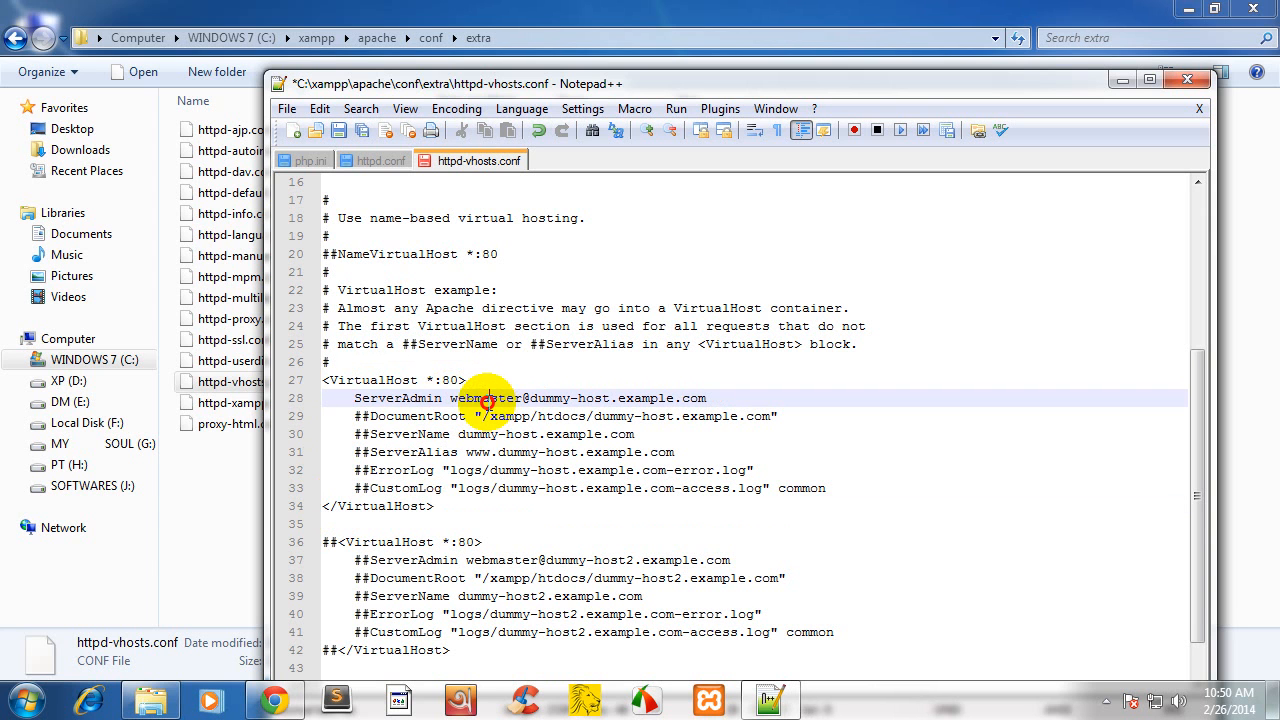
# - Replace the ServerAdmin address in the first VirtualHost block with the administrator's e-mail at the laravel.test domain
pyautogui.doubleClick(487, 399)
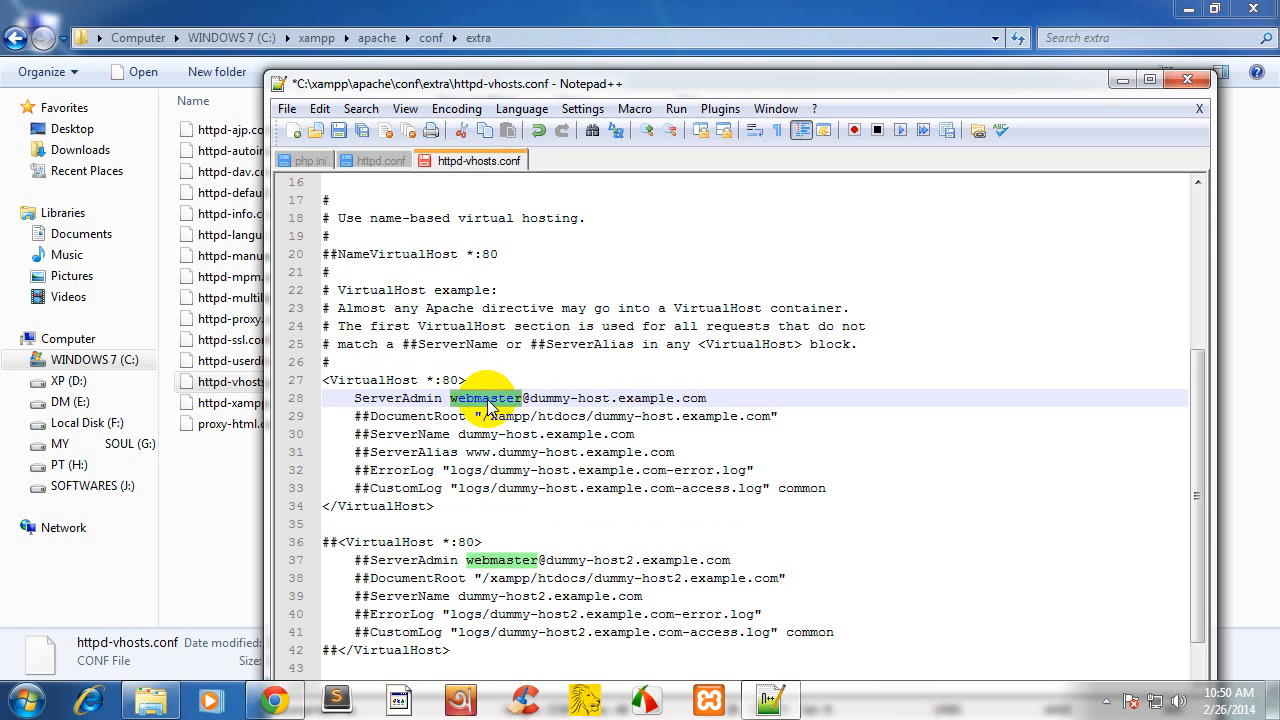
pyautogui.write('kamal')
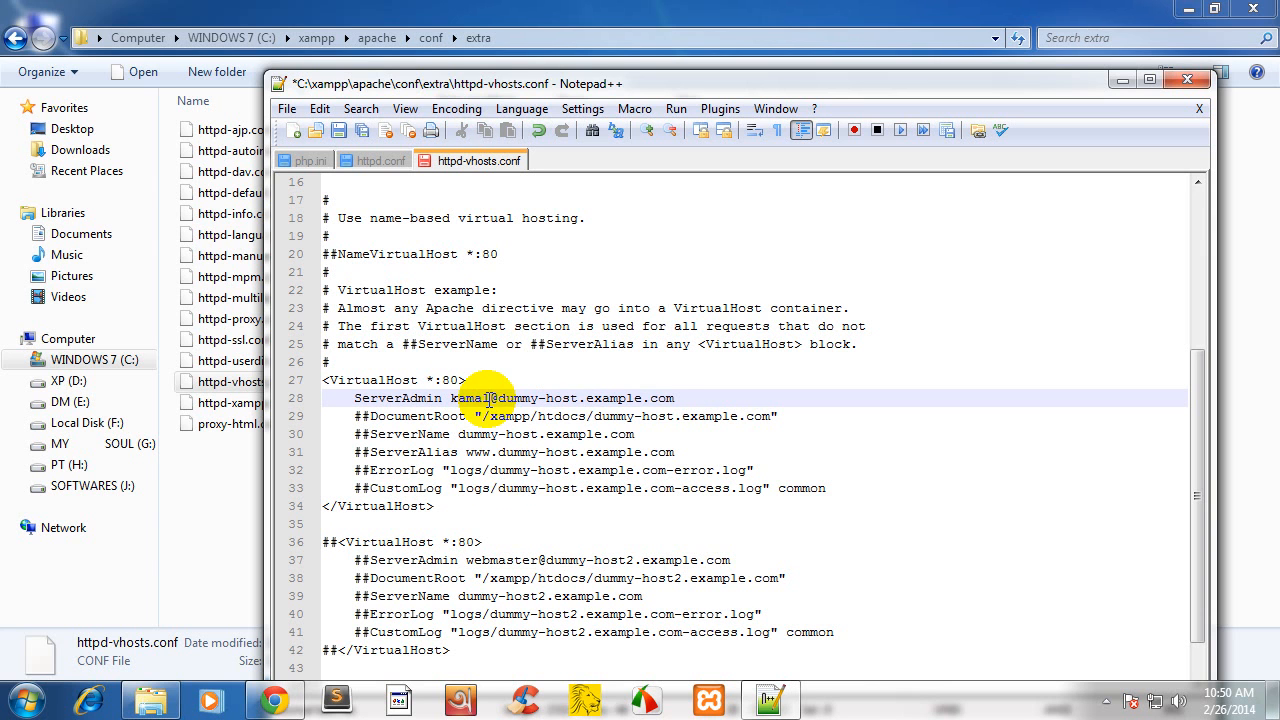
pyautogui.click(640, 395)
pyautogui.moveTo(643, 397); pyautogui.dragTo(499, 397)
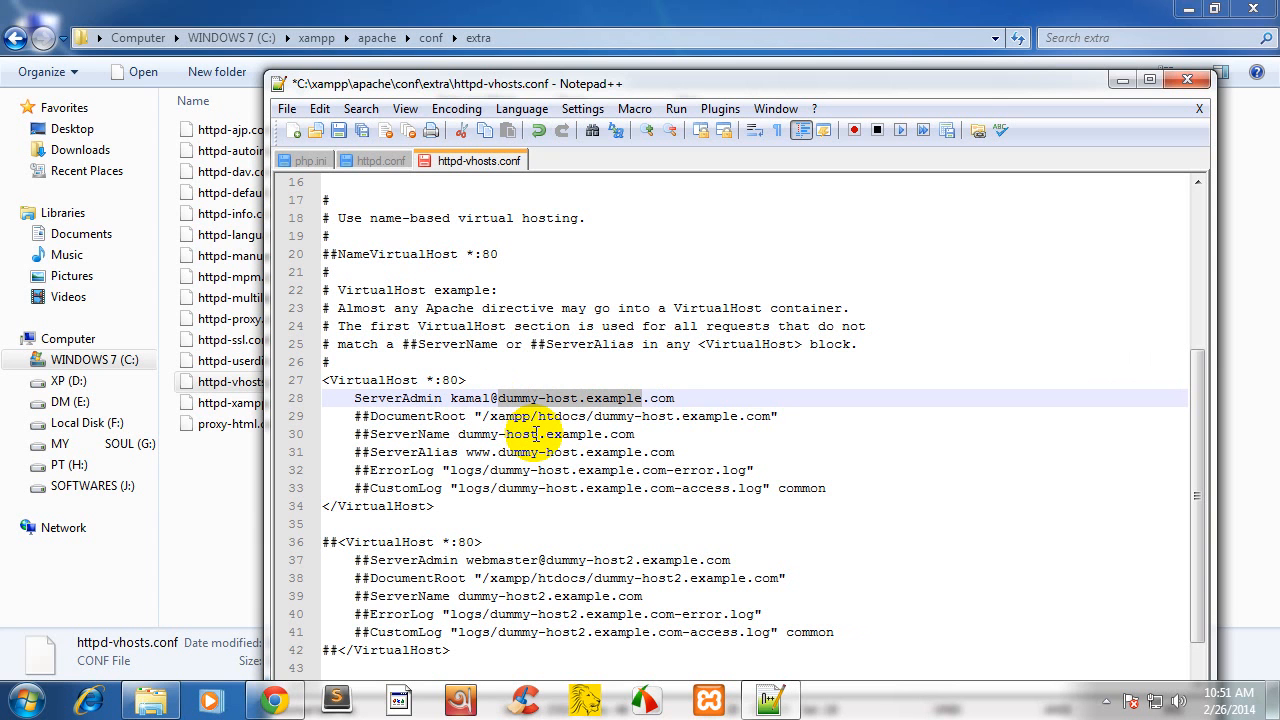
pyautogui.write('laravel.te')
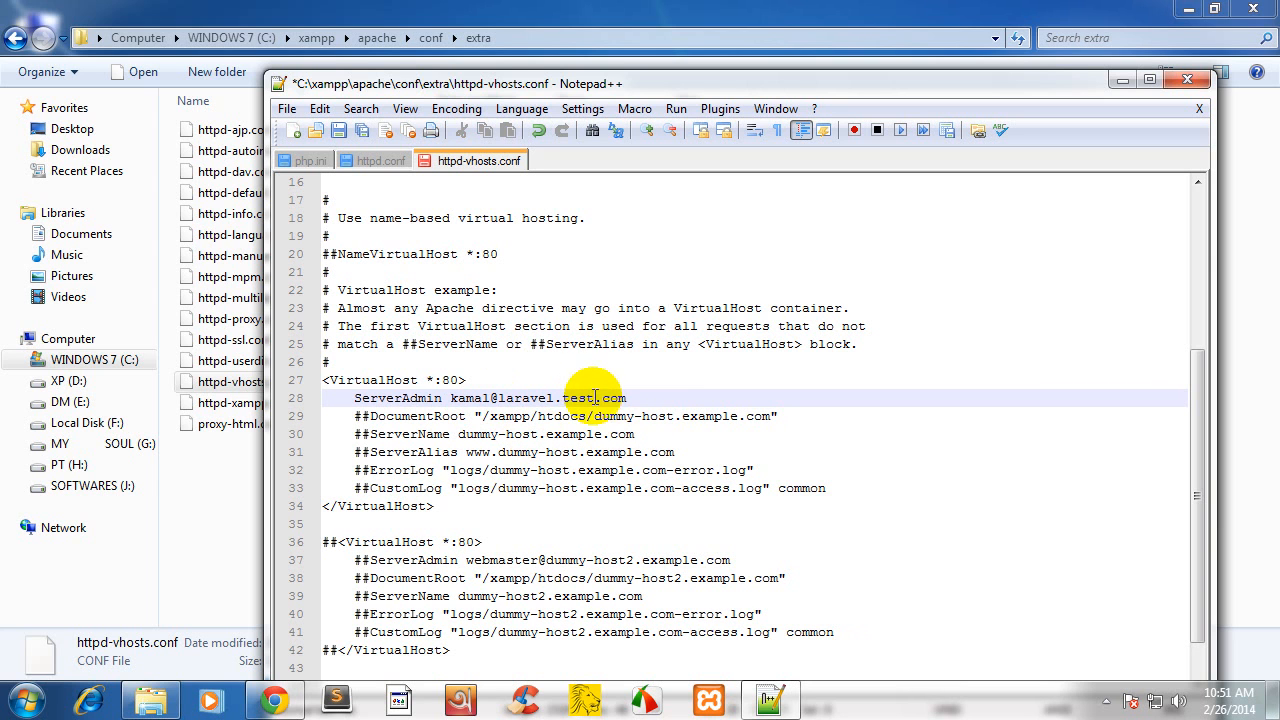
pyautogui.moveTo(596, 398); pyautogui.dragTo(632, 395)
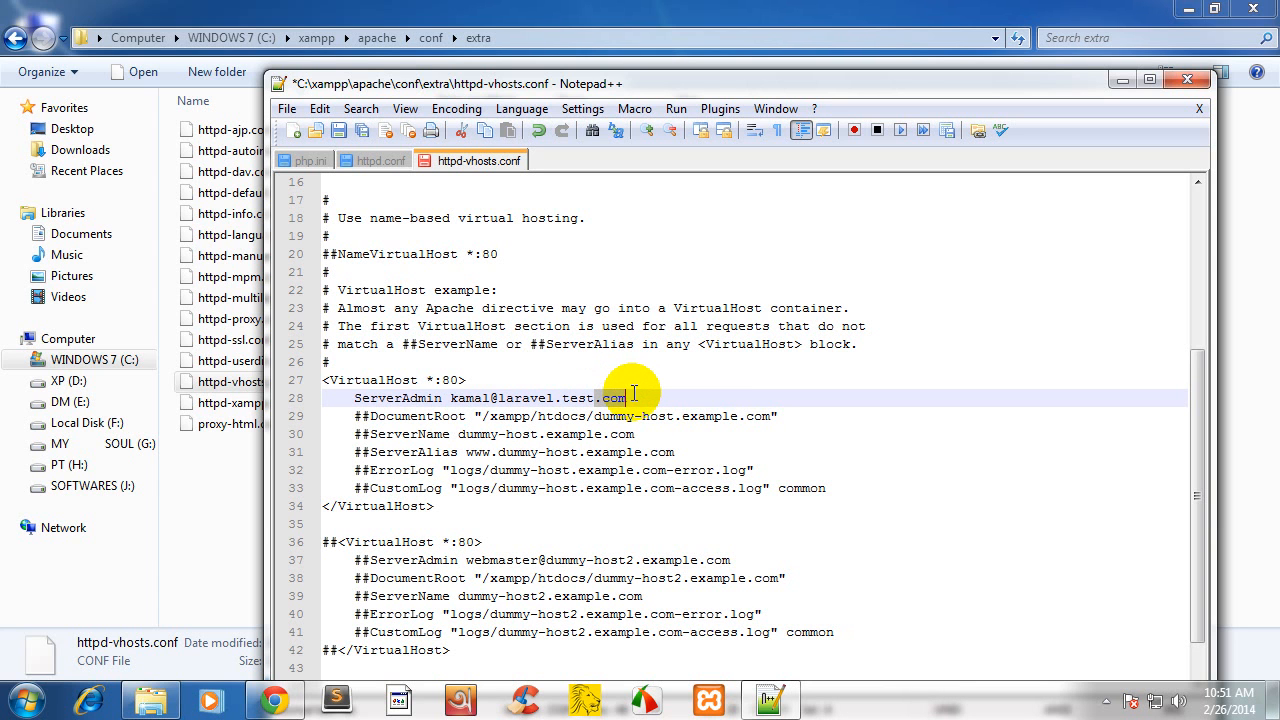
pyautogui.press('Delete')
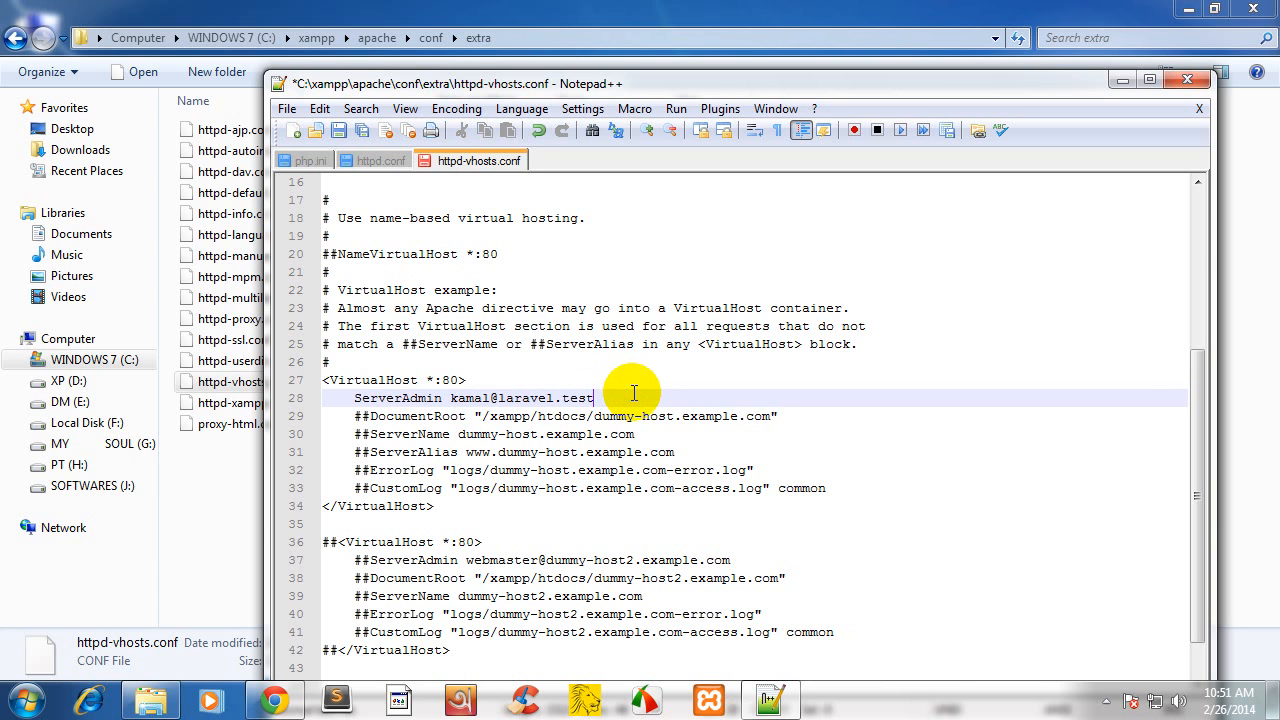
# - Uncomment the DocumentRoot and ServerName lines in the first VirtualHost block by removing their ## prefixes
pyautogui.click(370, 416)
pyautogui.press('BackSpace')
pyautogui.press('BackSpace')
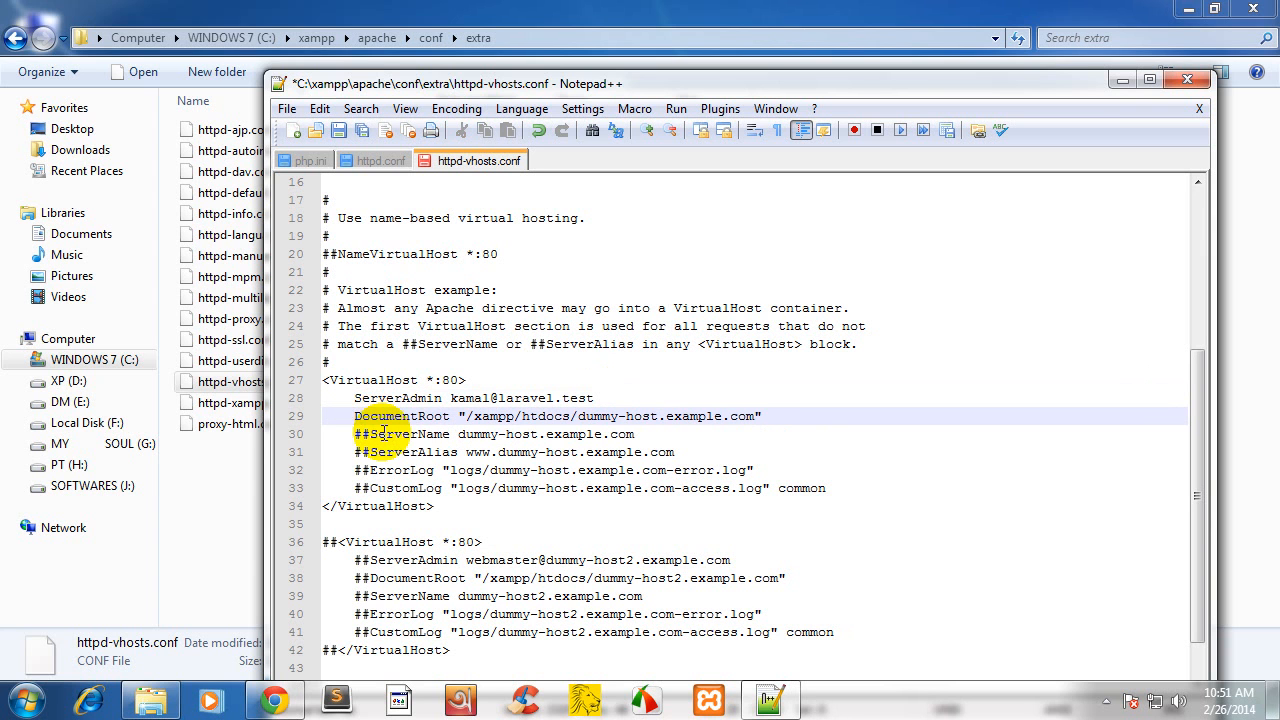
pyautogui.click(371, 435)
pyautogui.press('BackSpace')
pyautogui.press('BackSpace')
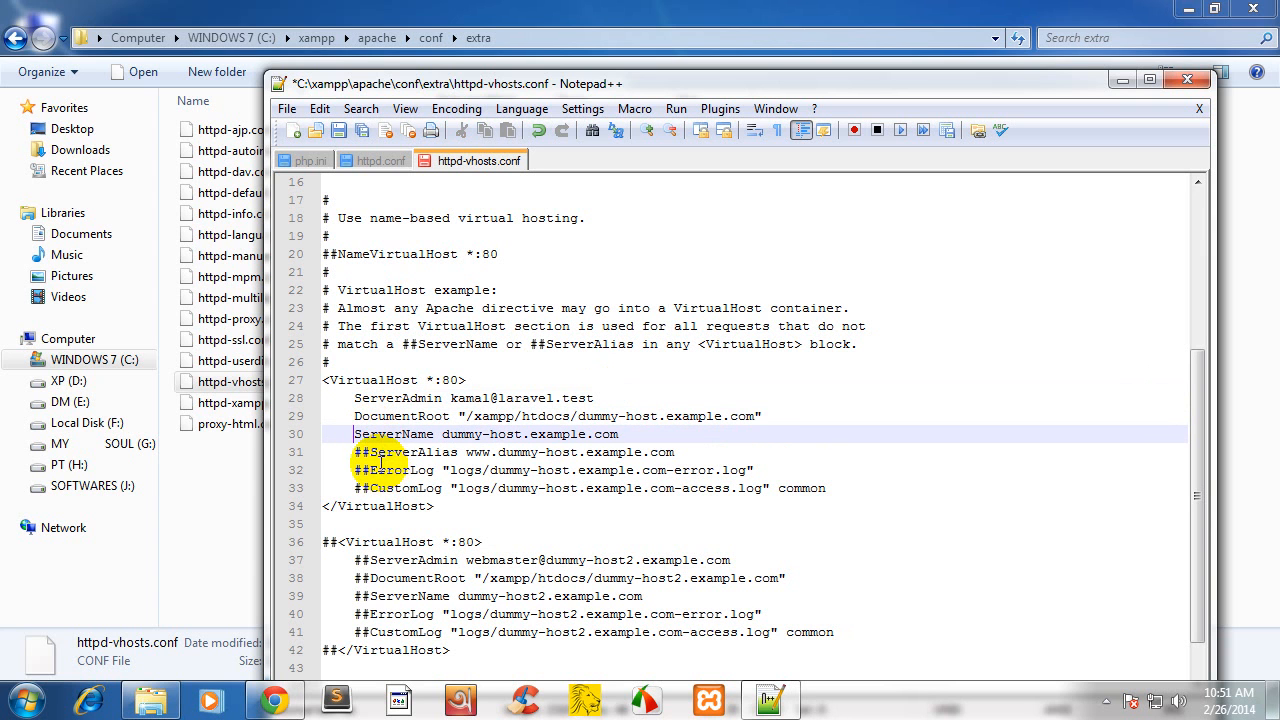
# - Uncomment the ServerAlias, ErrorLog and CustomLog lines in the first VirtualHost block by removing their ## prefixes
pyautogui.click(367, 452)
pyautogui.press('BackSpace')
pyautogui.press('BackSpace')
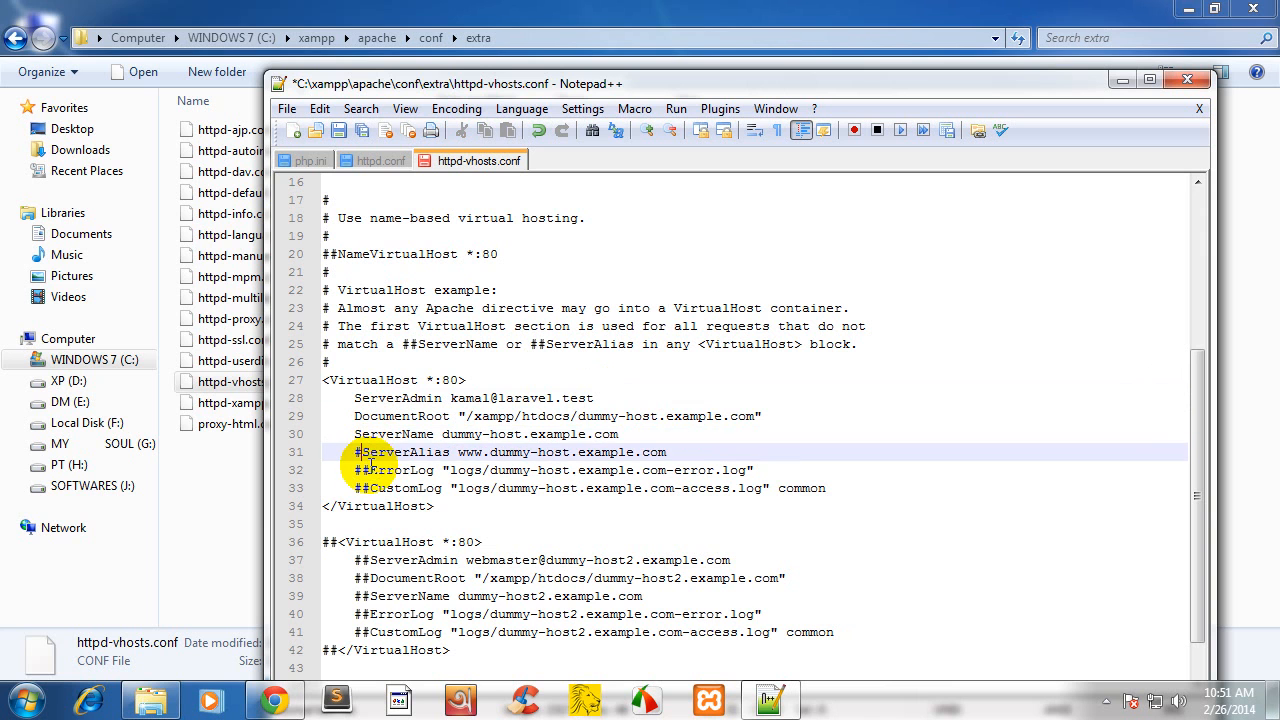
pyautogui.click(370, 471)
pyautogui.press('BackSpace')
pyautogui.press('BackSpace')
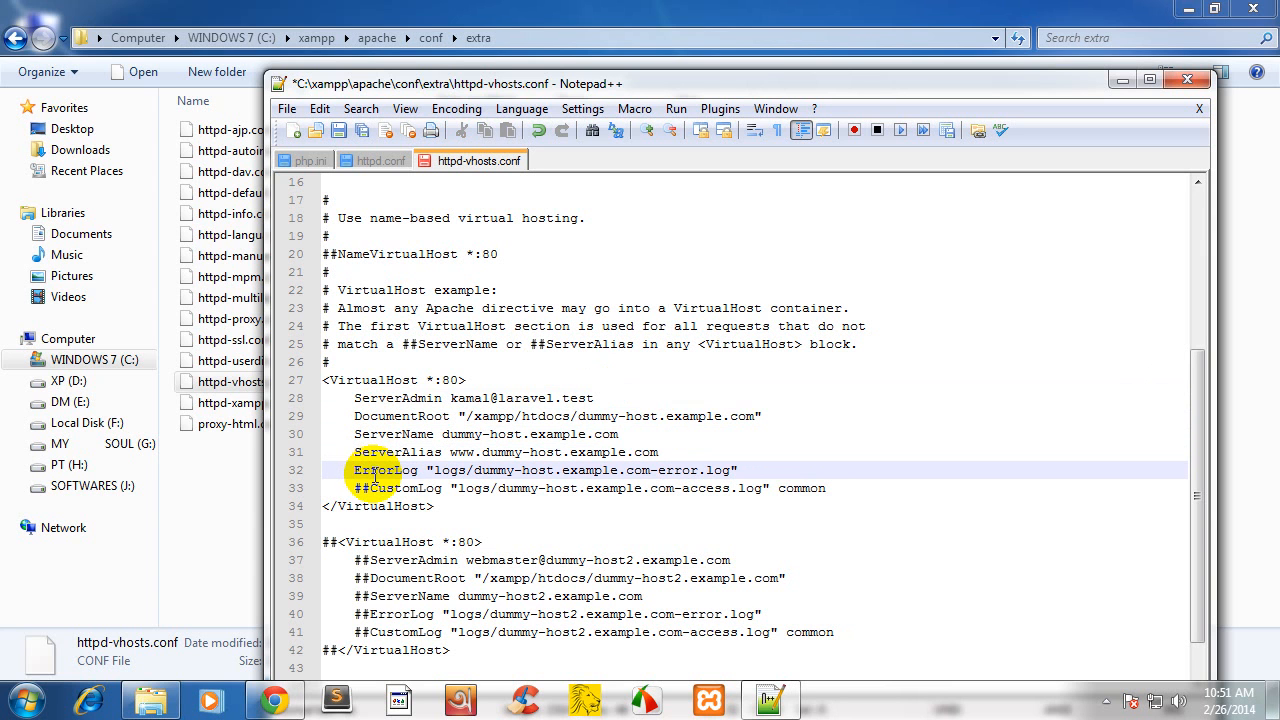
pyautogui.click(371, 487)
pyautogui.press('BackSpace')
pyautogui.press('BackSpace')
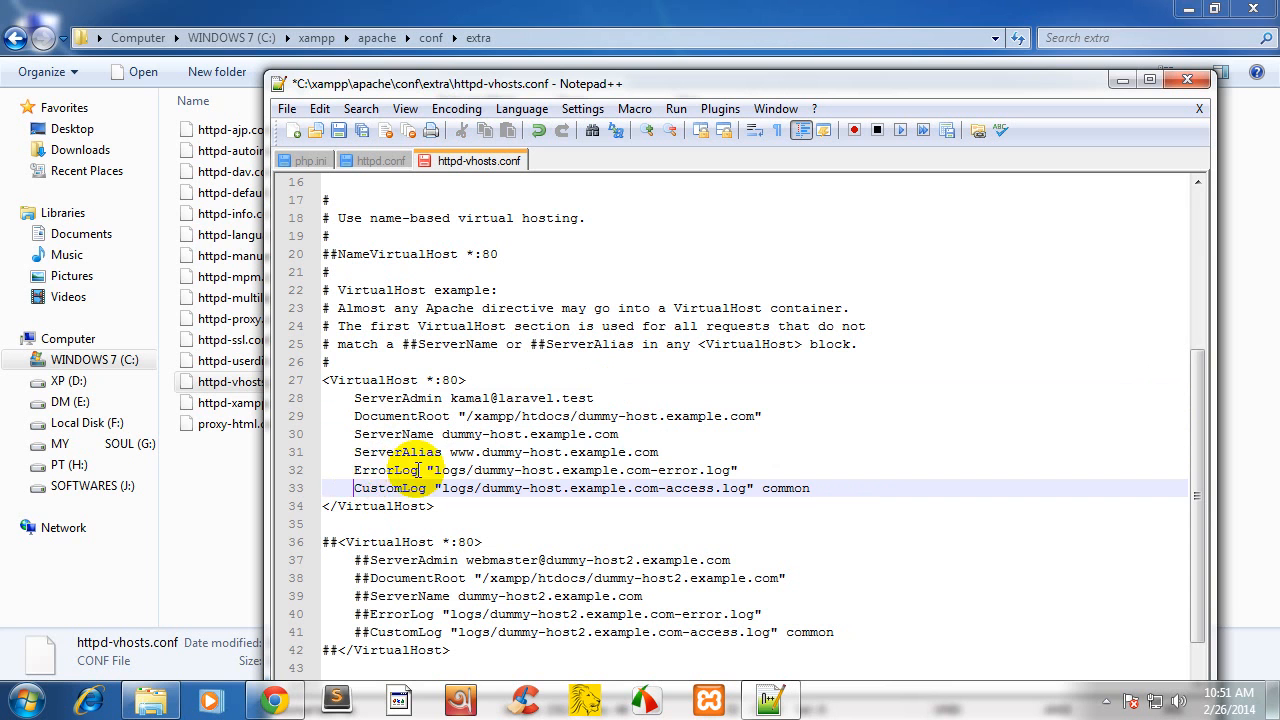
# - Delete the ErrorLog, CustomLog, ServerAlias and ServerAdmin lines from the first VirtualHost block
pyautogui.moveTo(354, 470); pyautogui.dragTo(838, 487)
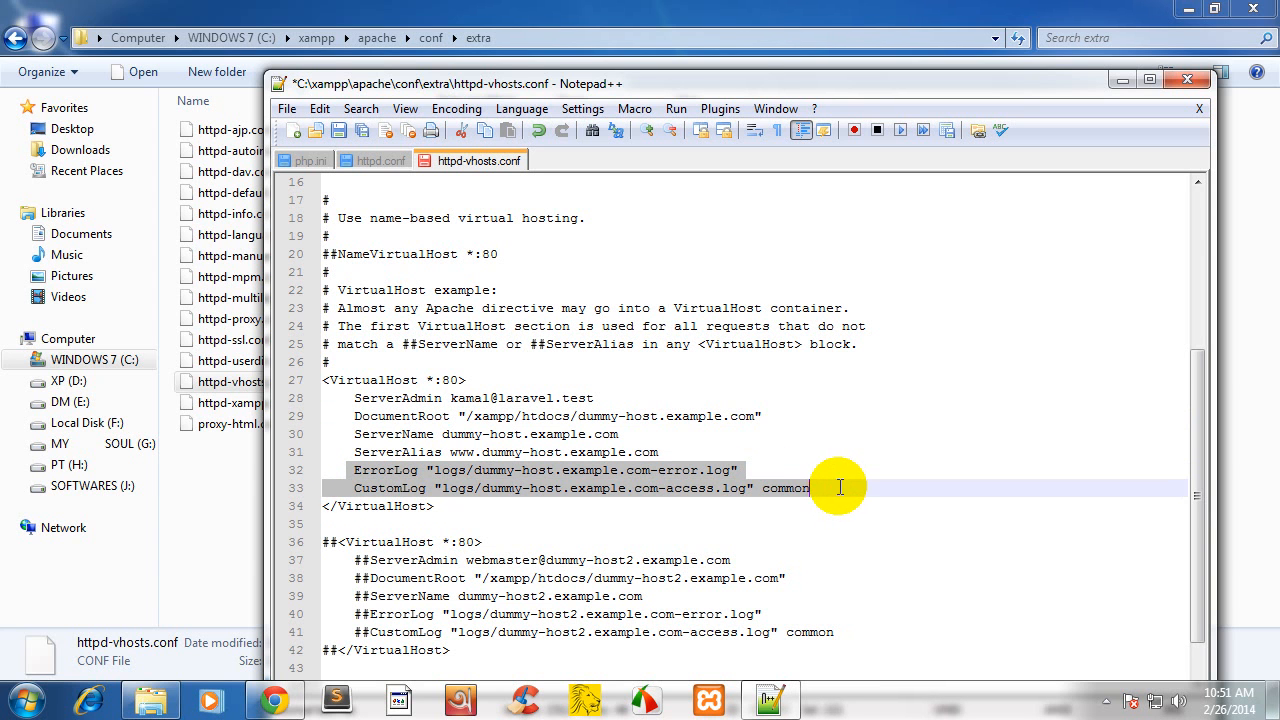
pyautogui.press('Delete')
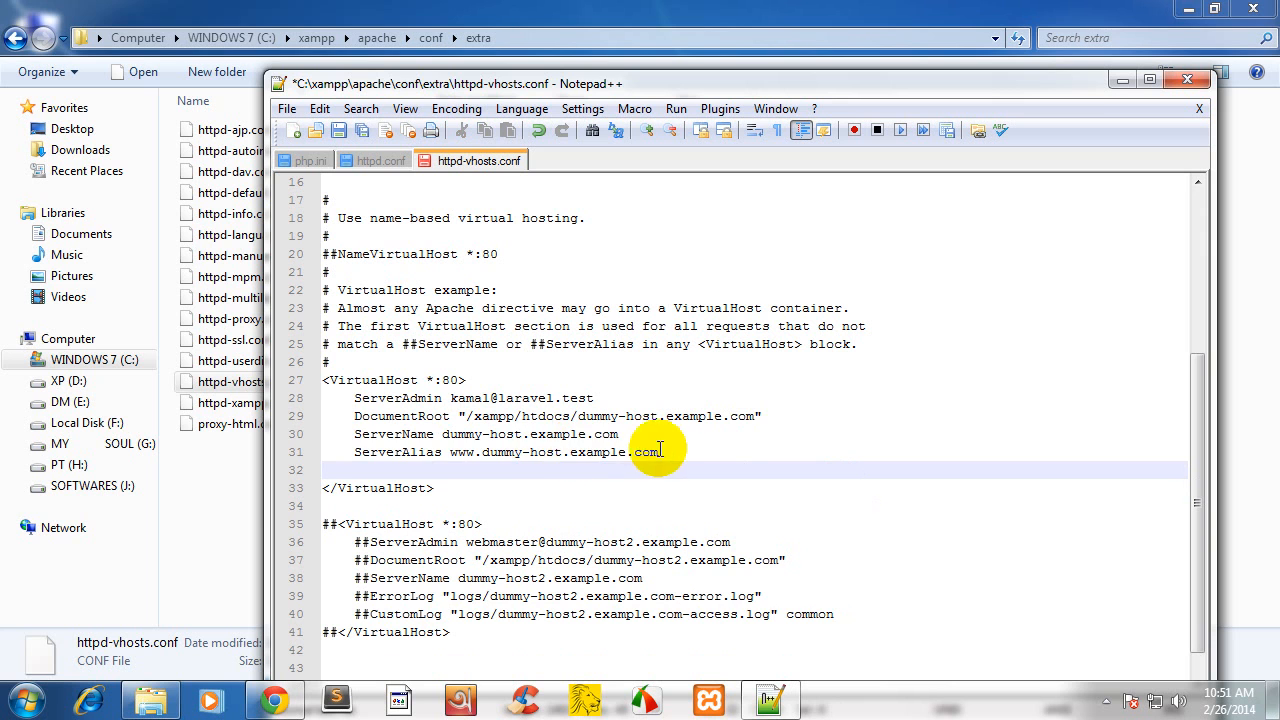
pyautogui.moveTo(662, 452); pyautogui.dragTo(322, 455)
pyautogui.press('Delete')
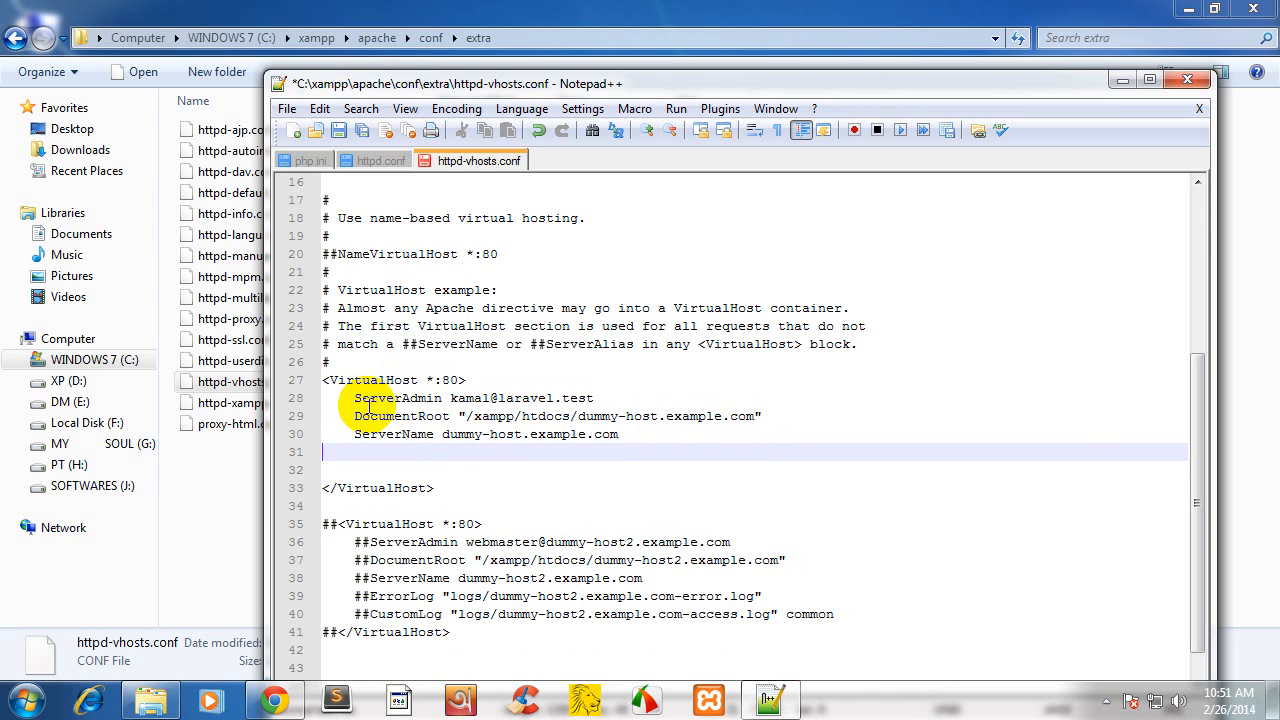
pyautogui.moveTo(600, 398); pyautogui.dragTo(312, 402)
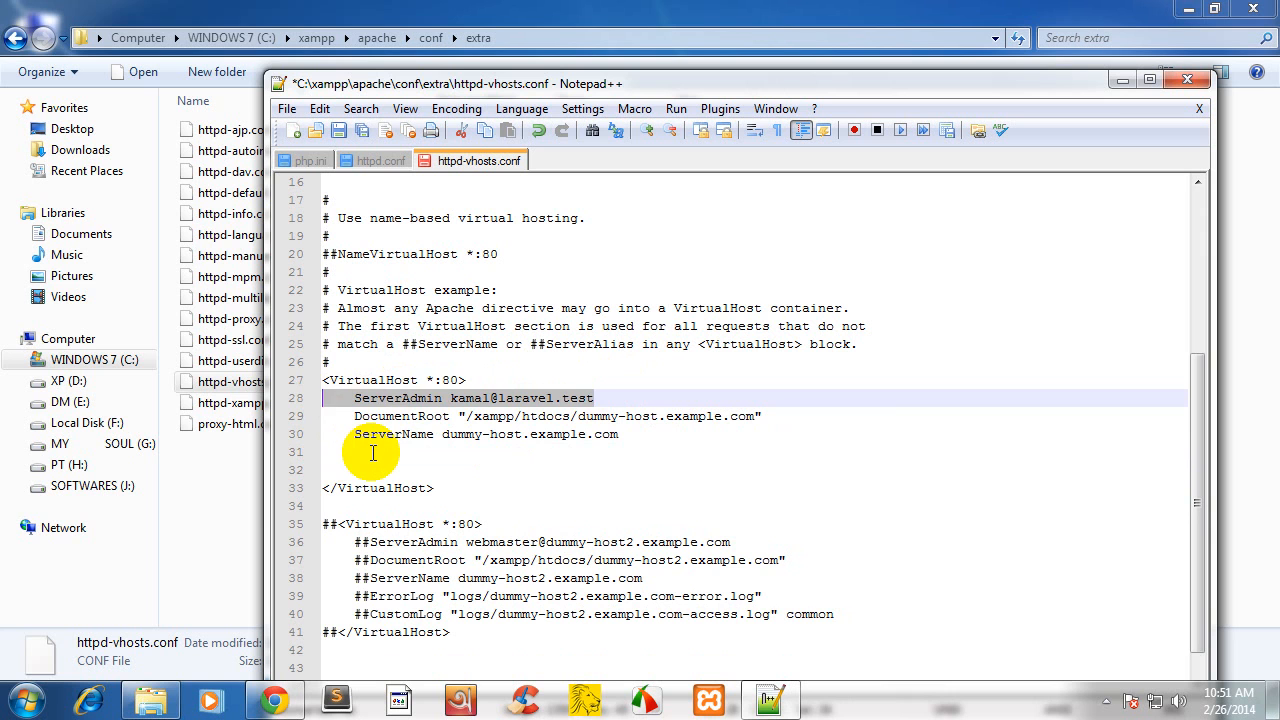
pyautogui.press('BackSpace')
pyautogui.press('BackSpace')
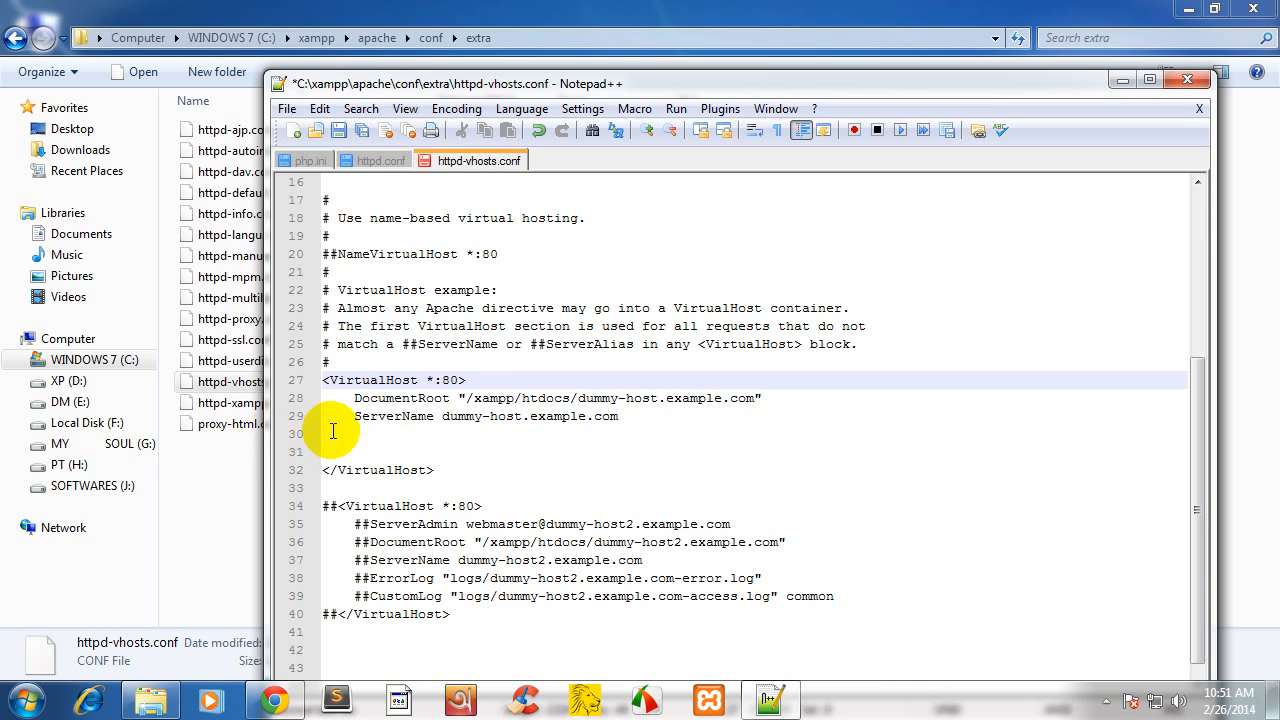
# - Switch to Windows Explorer and open the folder C:\xampp\htdocs\Laravel_Test\public
pyautogui.click(193, 503)
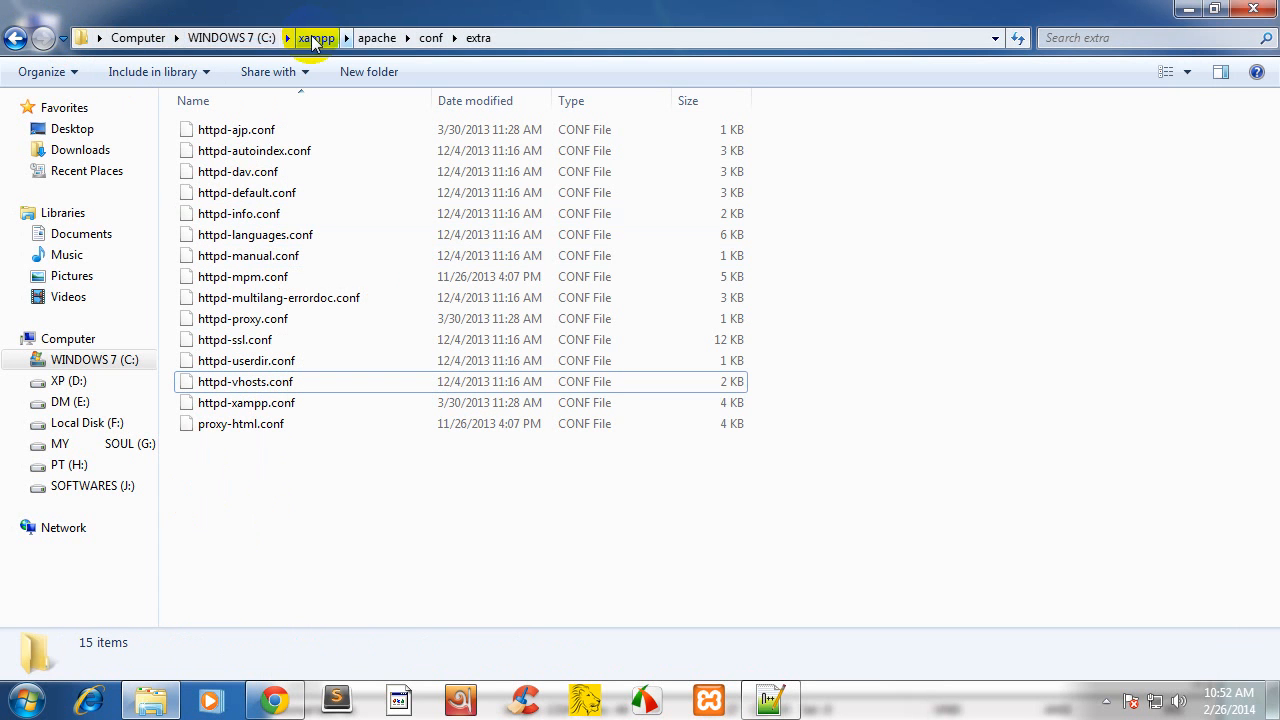
pyautogui.click(315, 44)
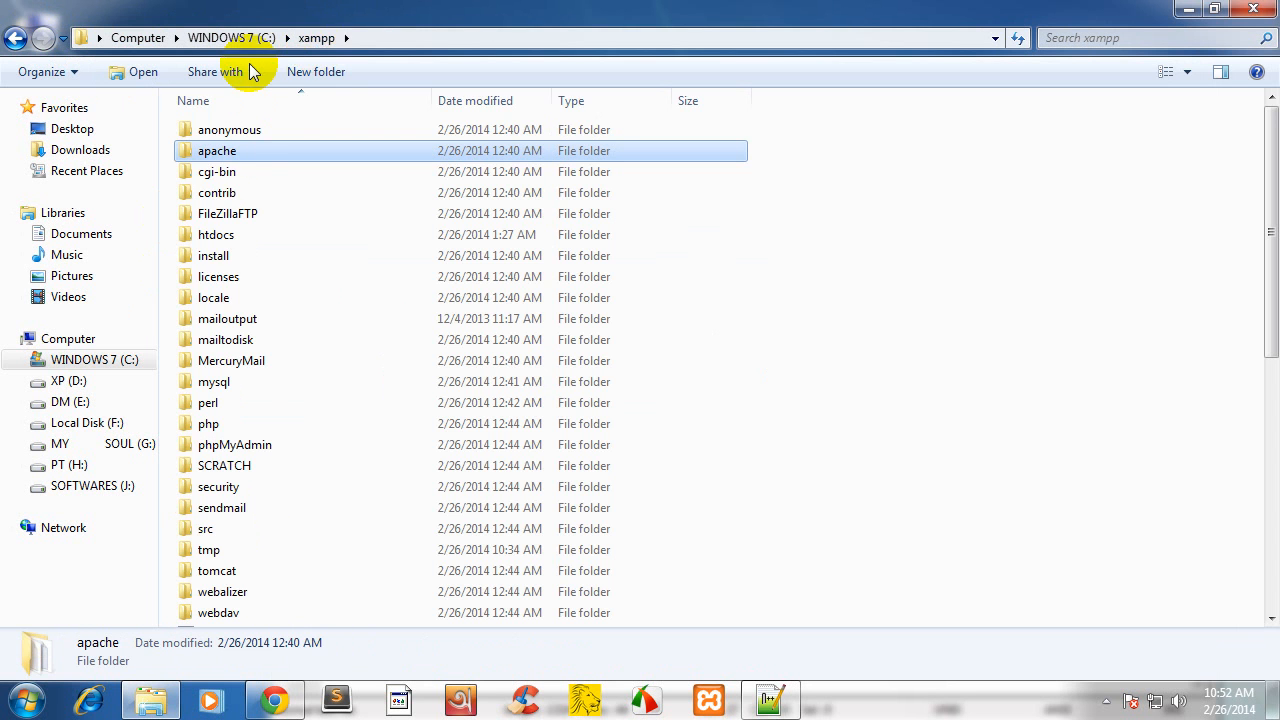
pyautogui.doubleClick(215, 237)
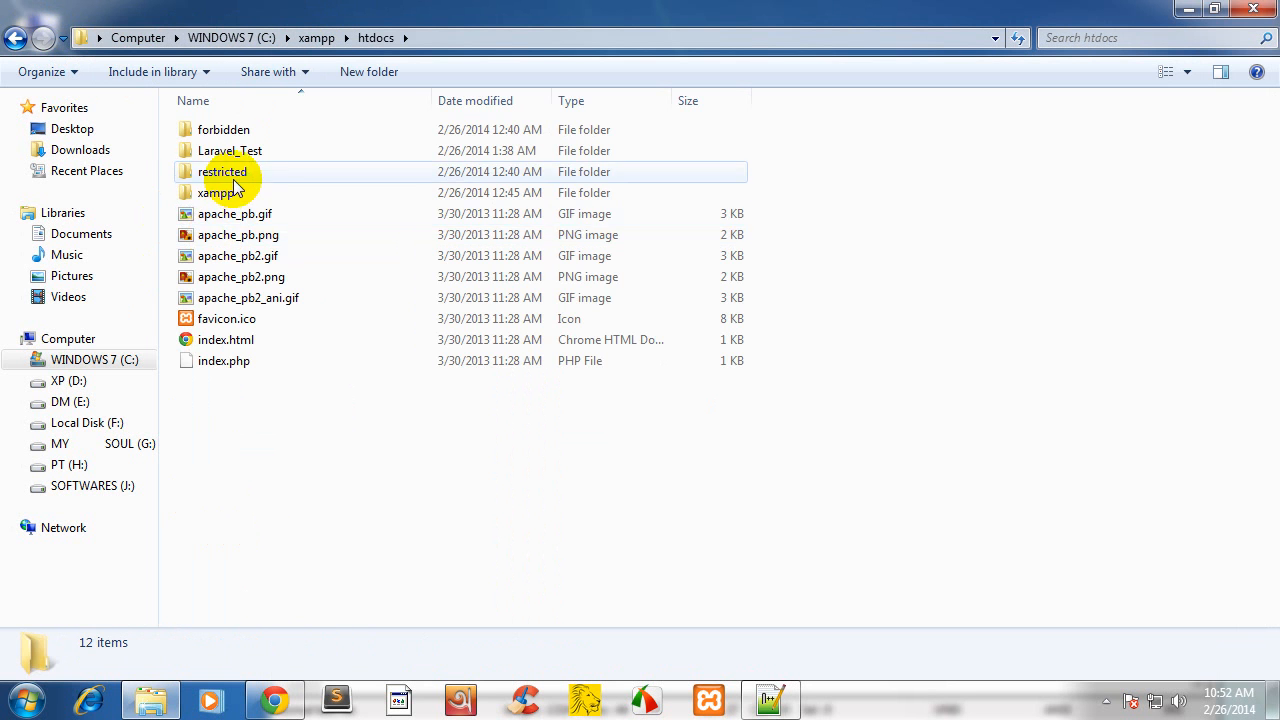
pyautogui.doubleClick(238, 150)
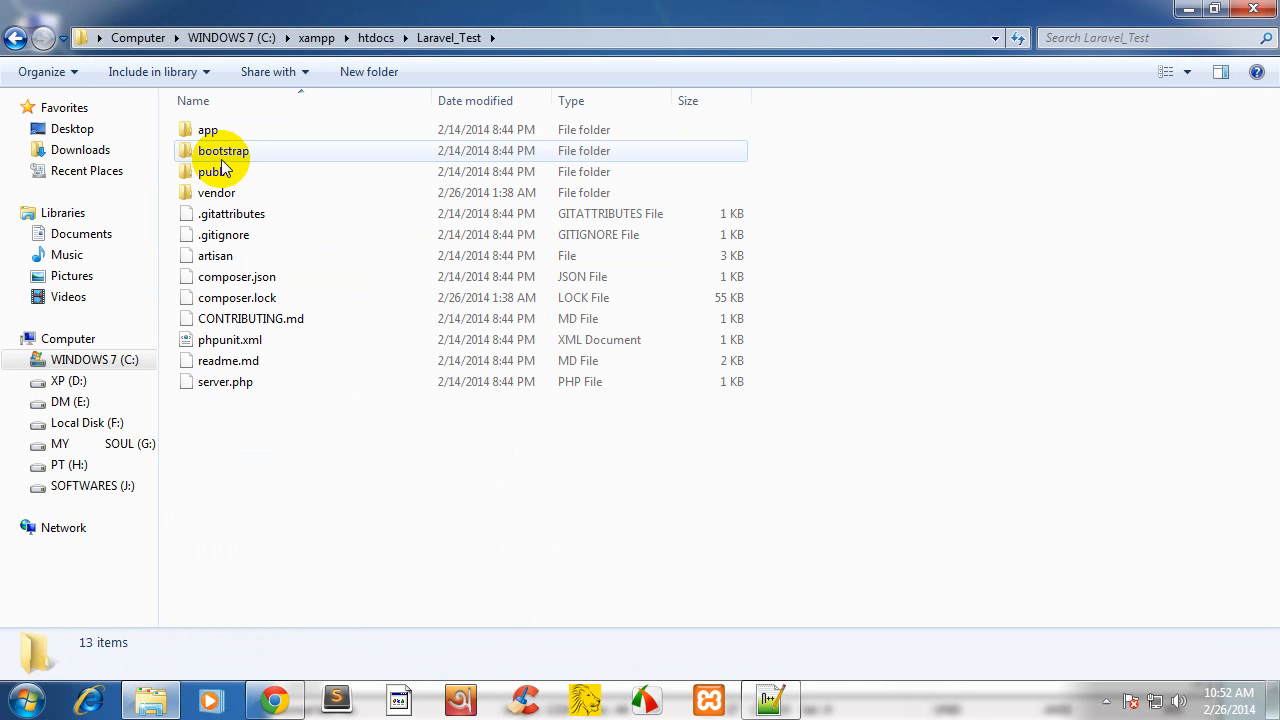
pyautogui.click(219, 172)
pyautogui.doubleClick(220, 172)
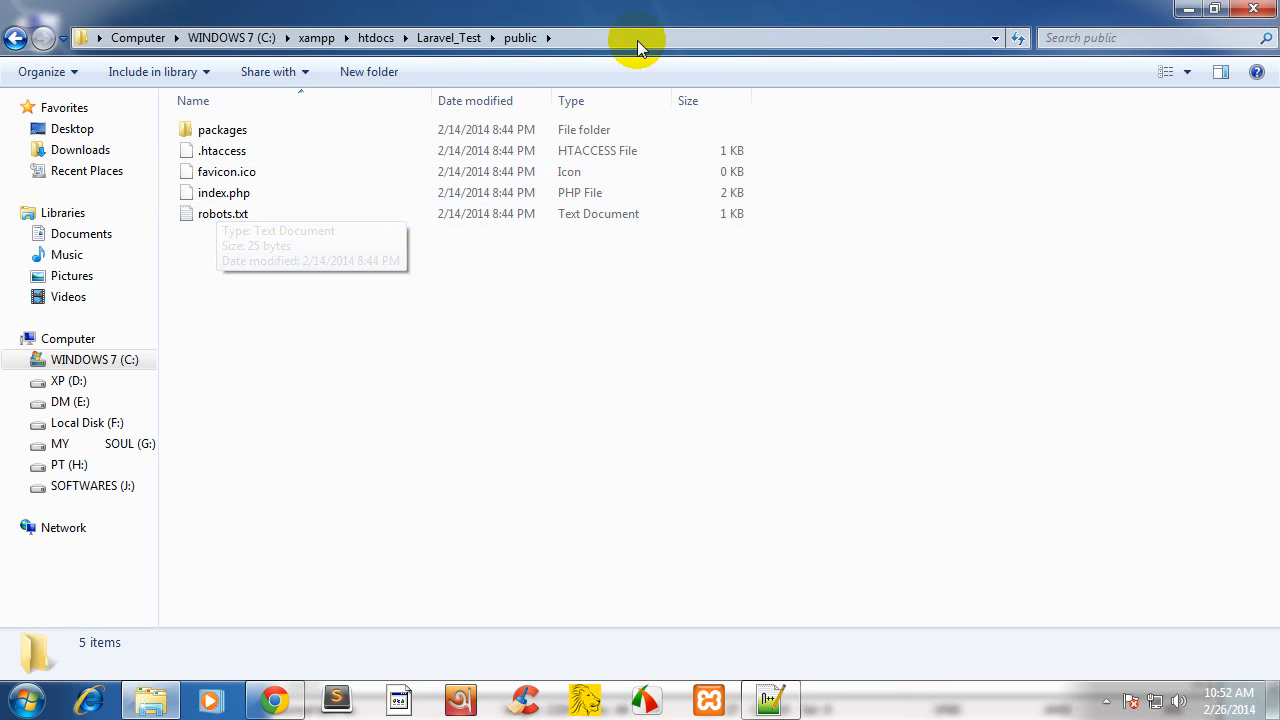
# - Copy the public folder's full path and paste it as the DocumentRoot, C:\xampp\htdocs\Laravel_Test\public, in httpd-vhosts.conf in Notepad++
pyautogui.click(595, 40)
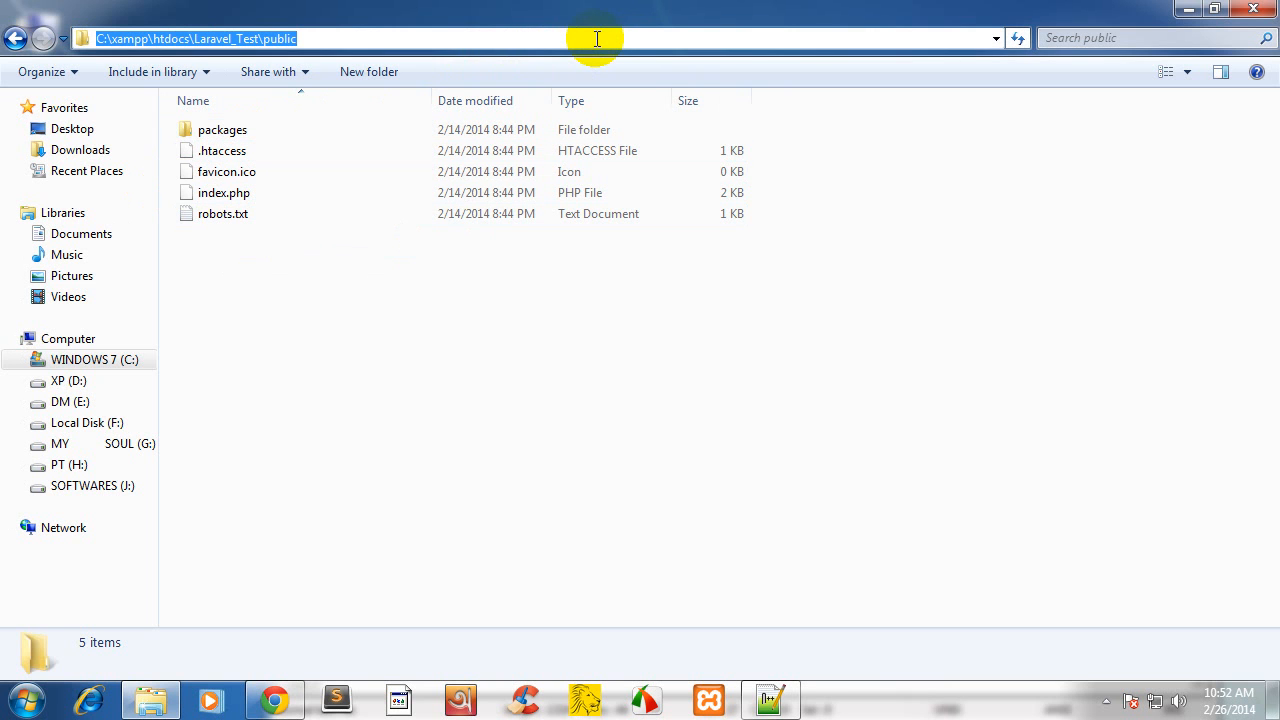
pyautogui.rightClick(203, 34)
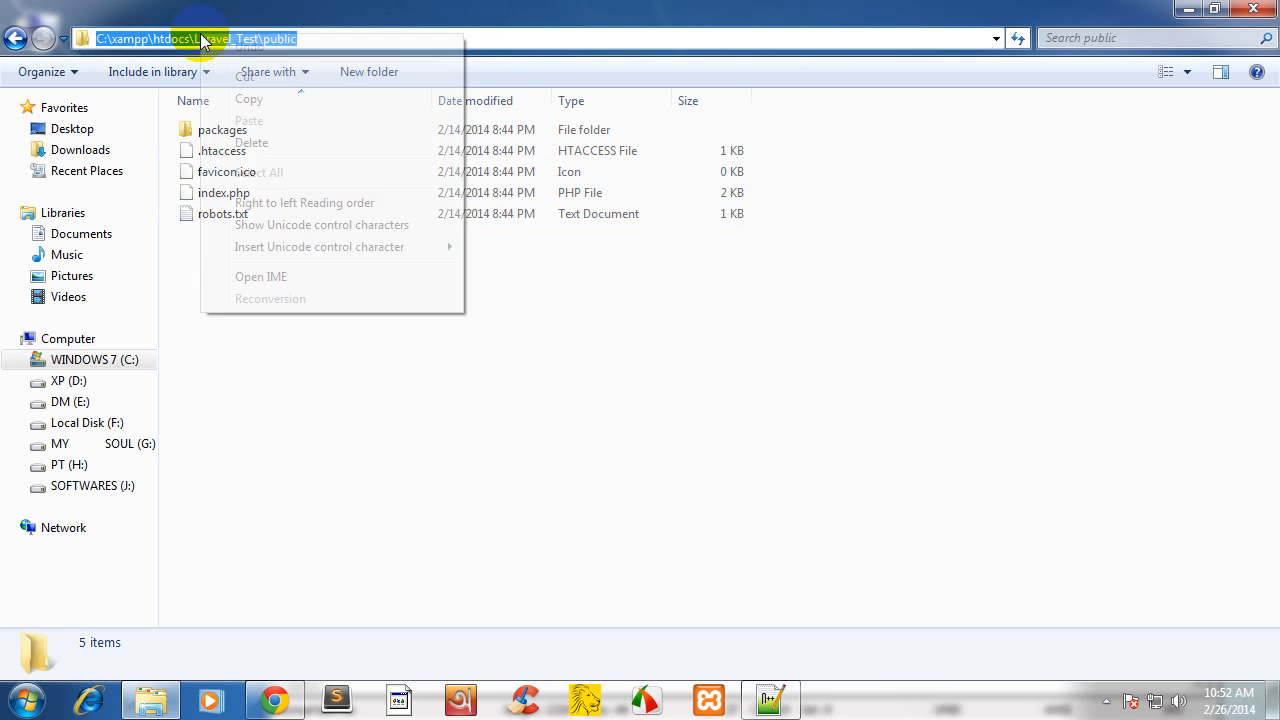
pyautogui.click(268, 97)
pyautogui.click(770, 697)
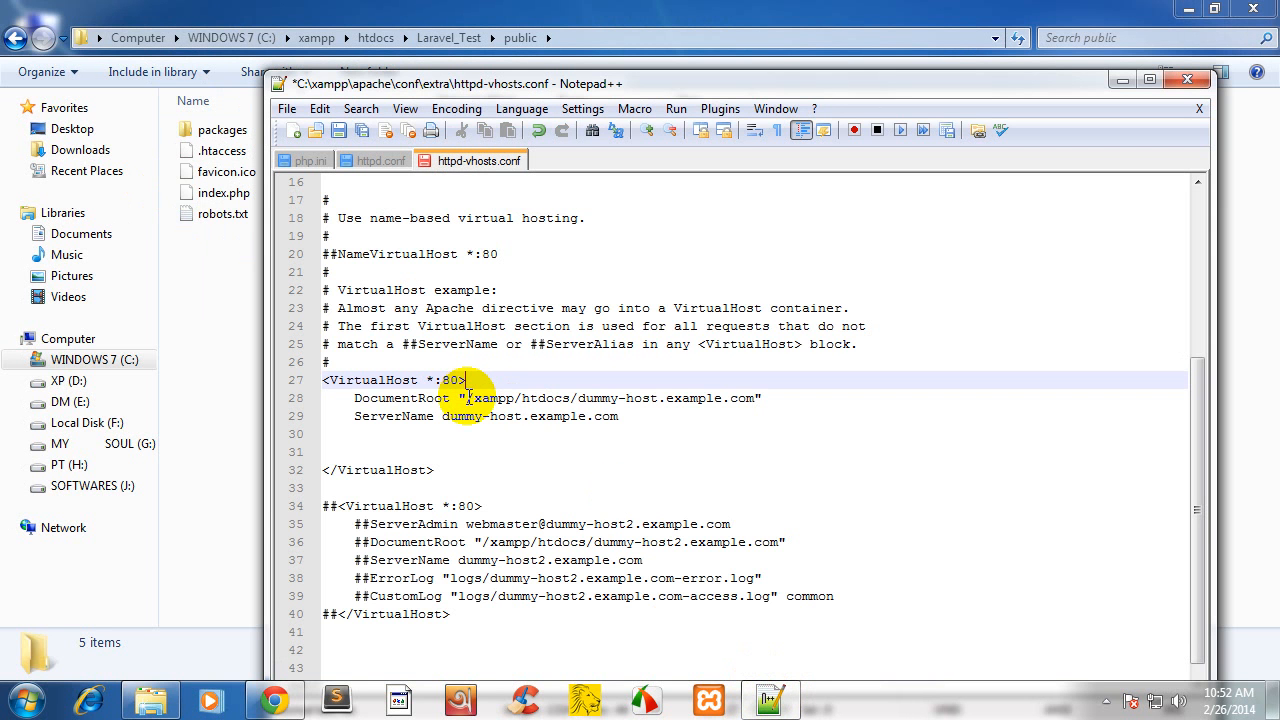
pyautogui.moveTo(467, 398); pyautogui.dragTo(758, 400)
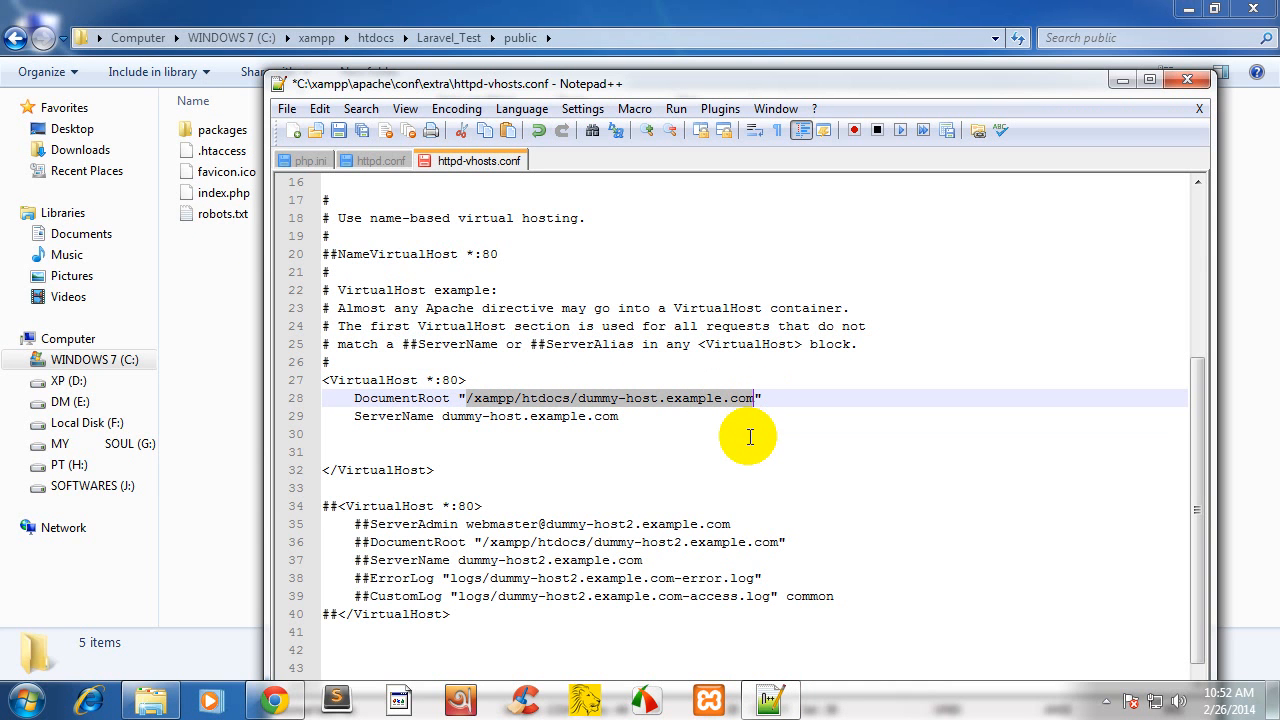
pyautogui.hotkey('ctrl', 'v')
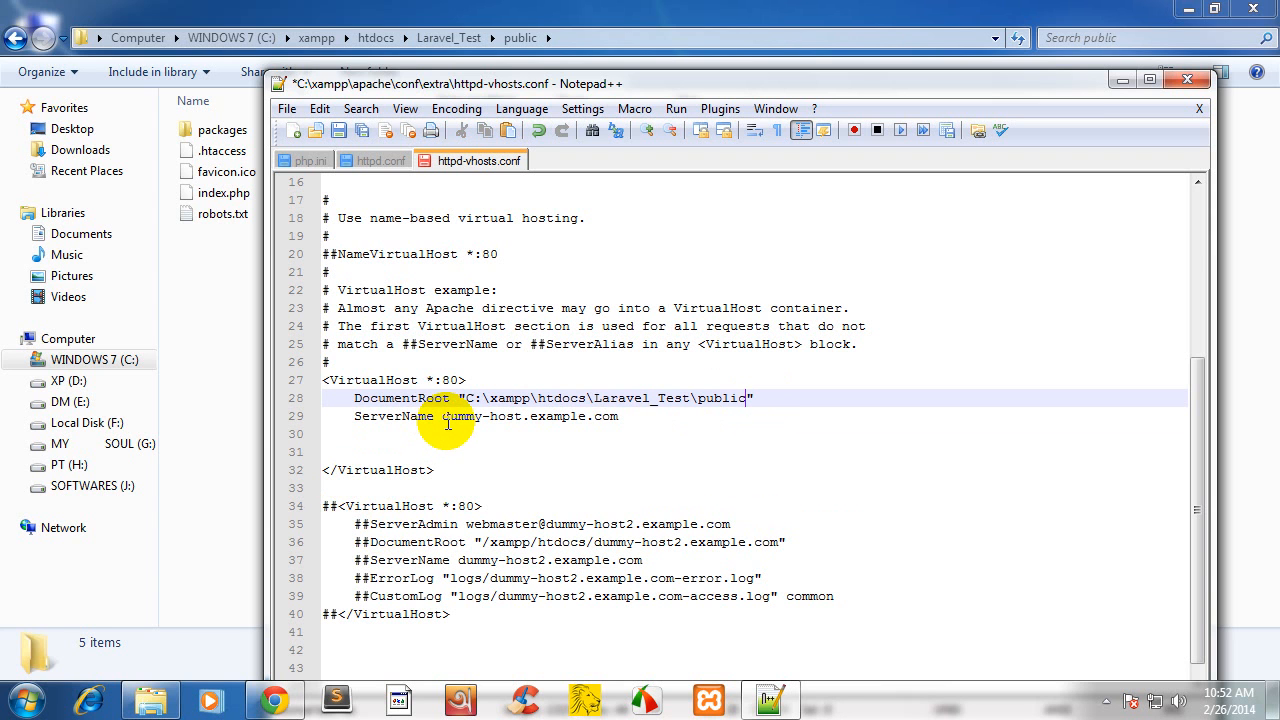
# - Compare the DocumentRoot path with the Laravel site's address in Chrome and return to Notepad++
pyautogui.click(272, 699)
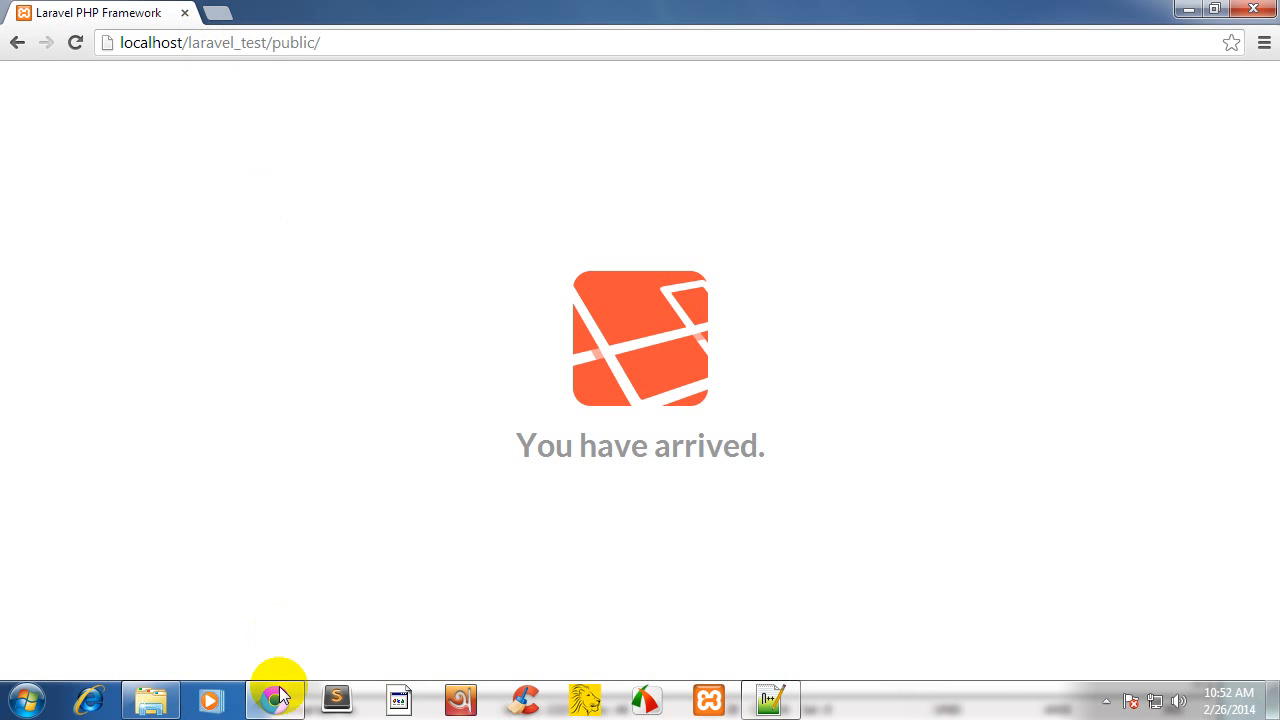
pyautogui.click(282, 708)
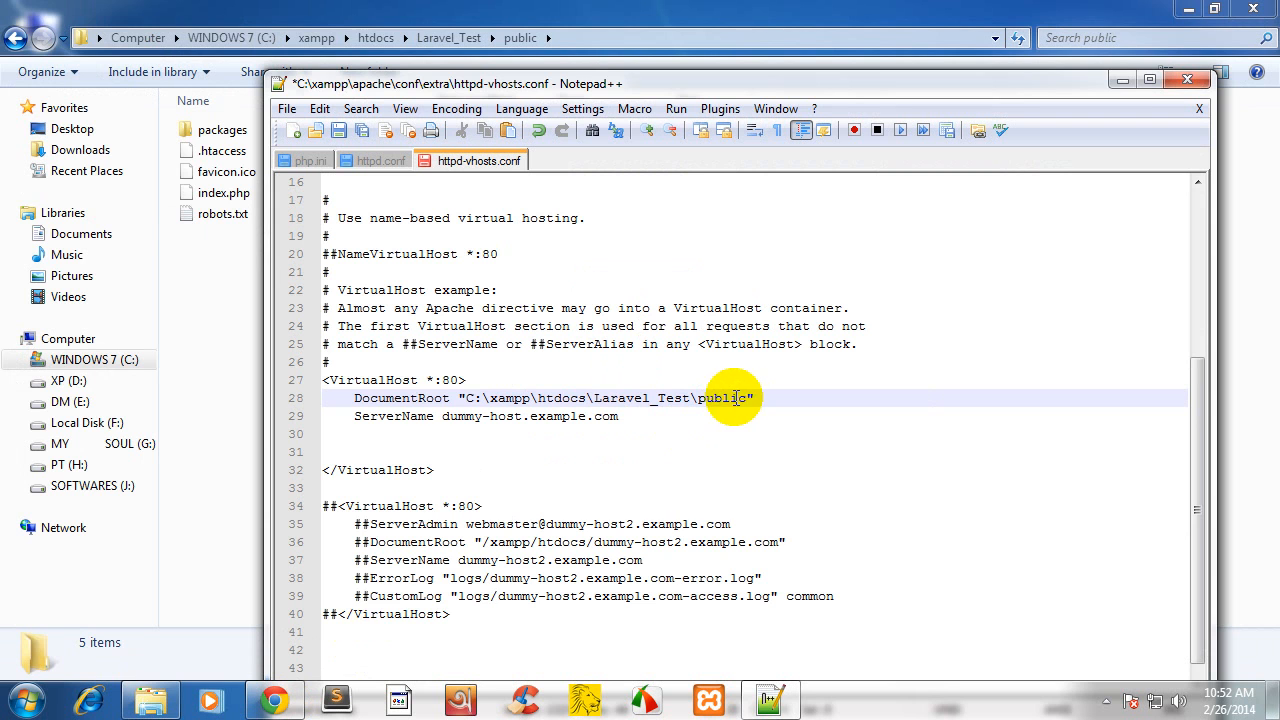
pyautogui.click(275, 700)
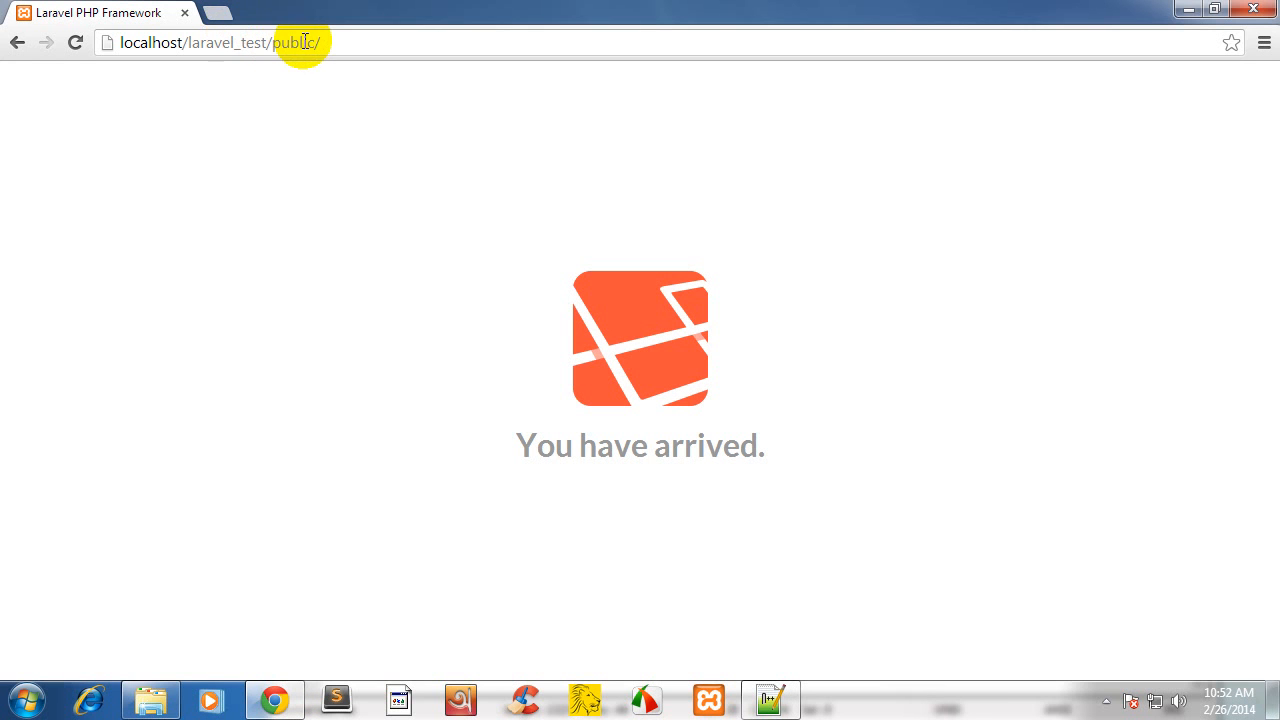
pyautogui.click(276, 700)
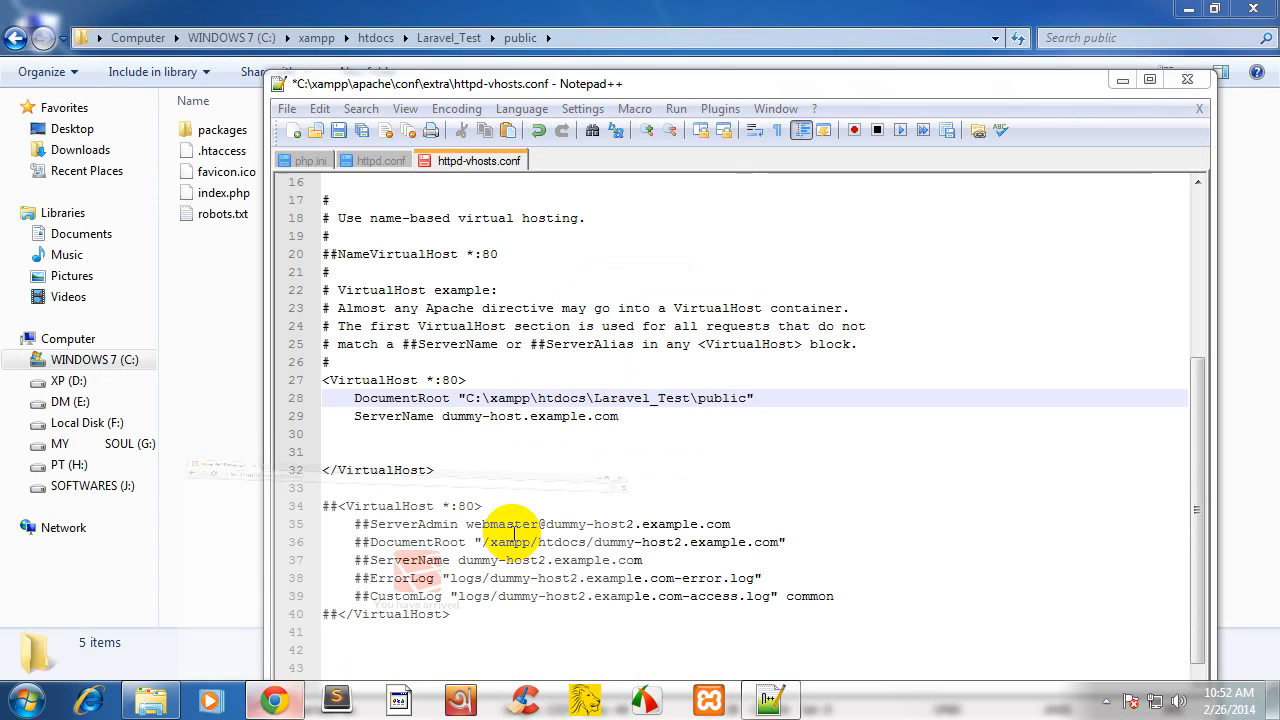
# - Set the first VirtualHost's ServerName to laravel.test, save httpd-vhosts.conf and close Notepad++
pyautogui.moveTo(441, 418); pyautogui.dragTo(620, 420)
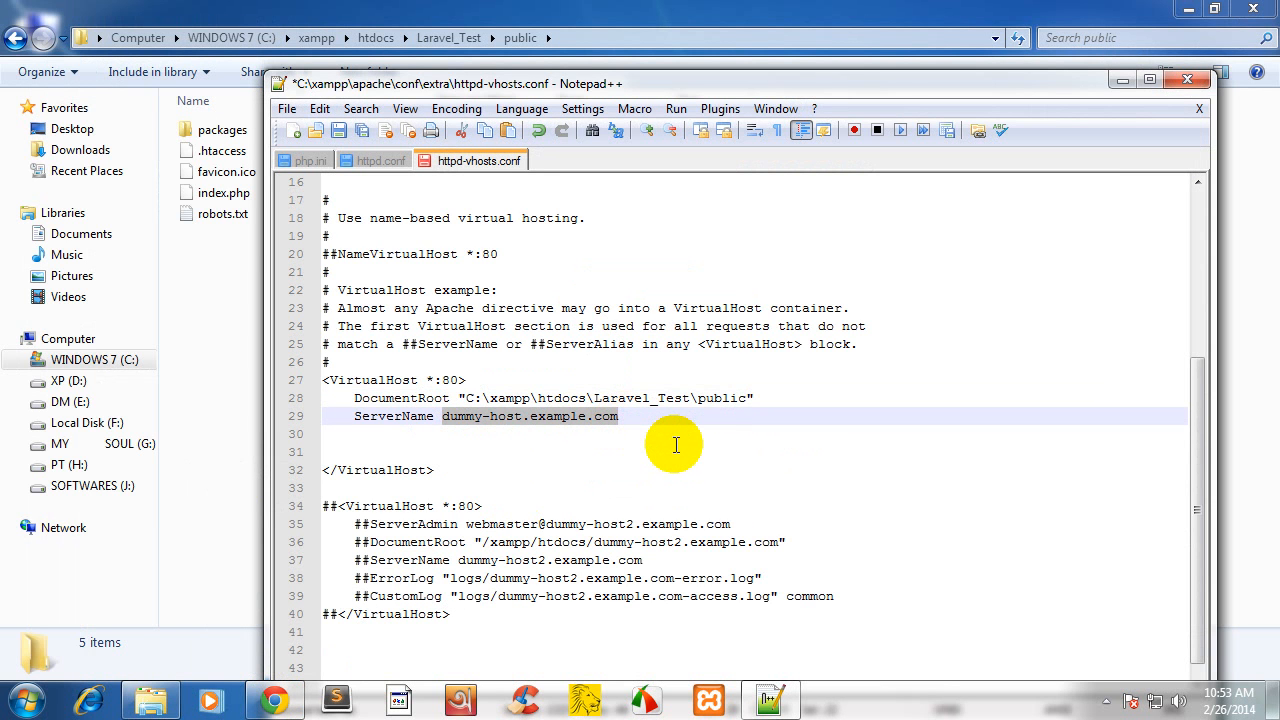
pyautogui.press('Delete')
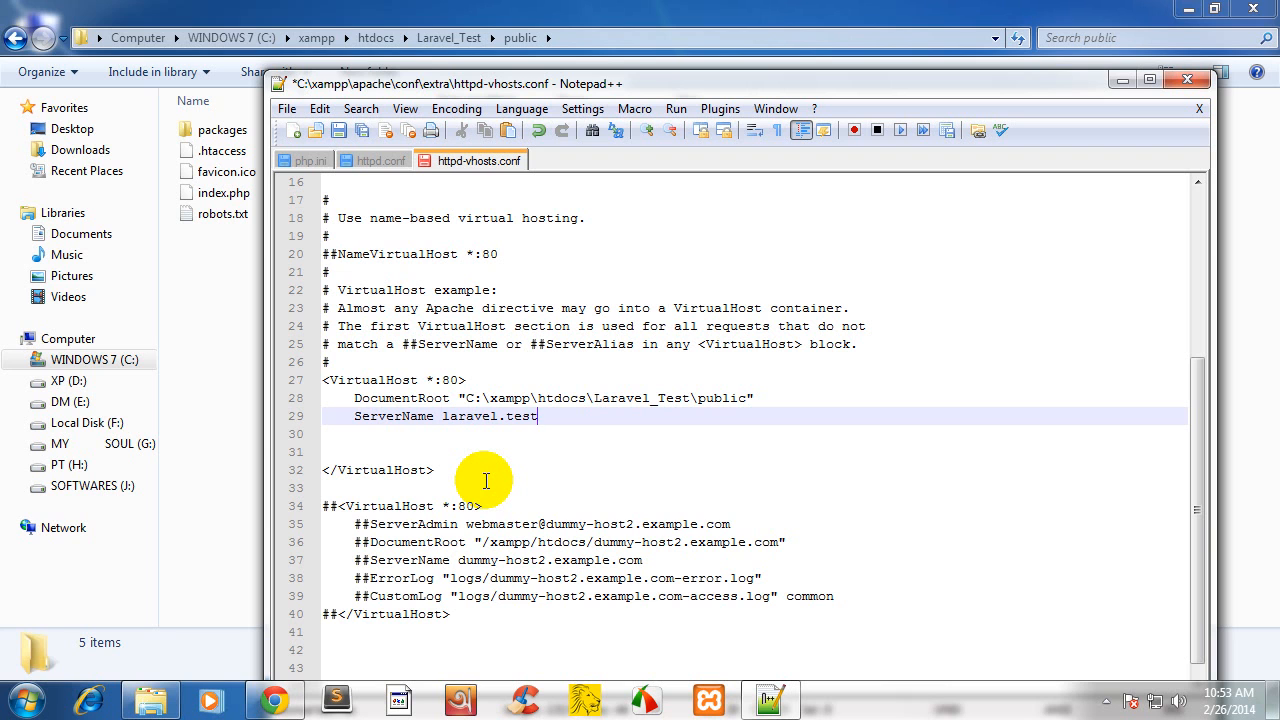
pyautogui.hotkey('ctrl', 's')
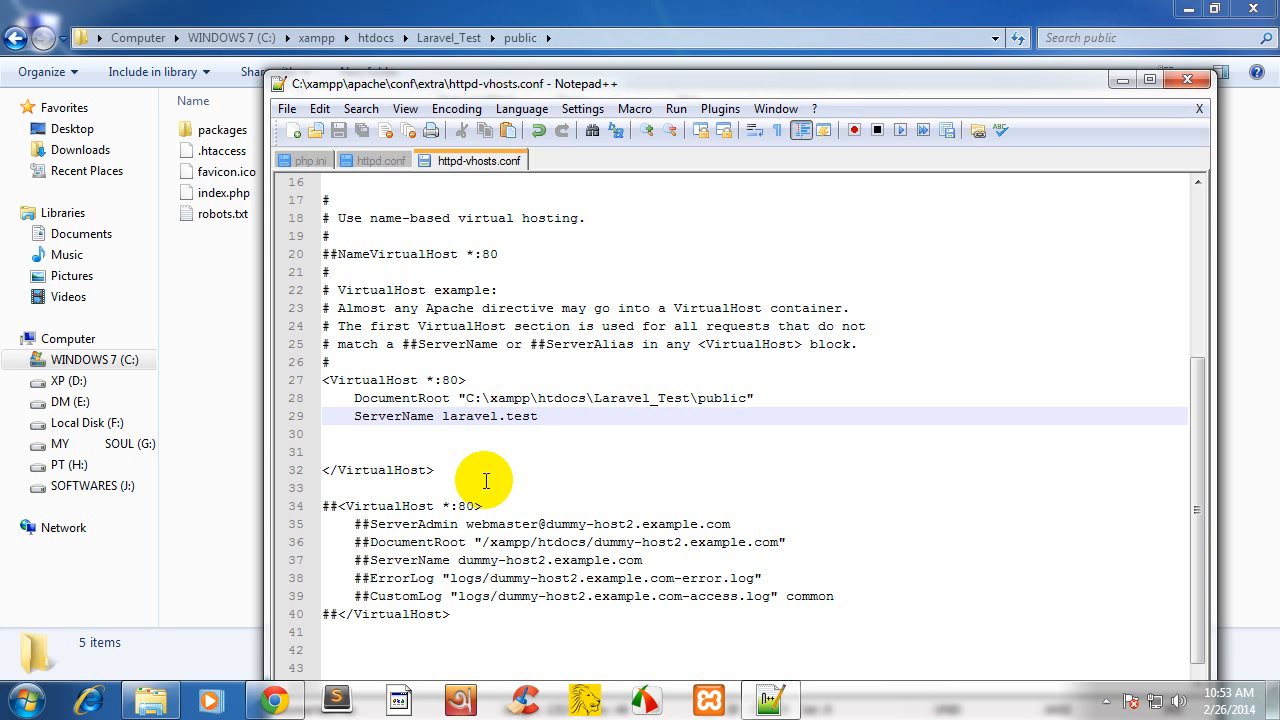
pyautogui.click(1187, 79)
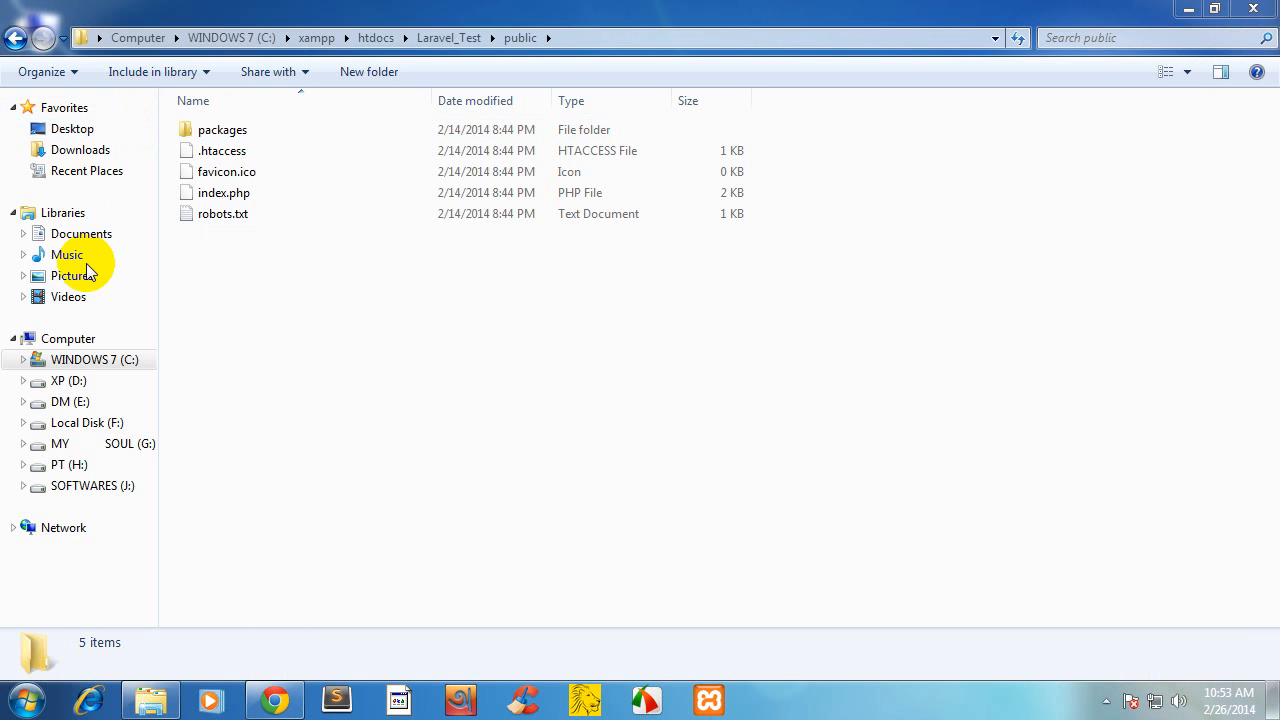
# - Open the System32 folder inside C:\Windows in Windows Explorer
pyautogui.click(92, 360)
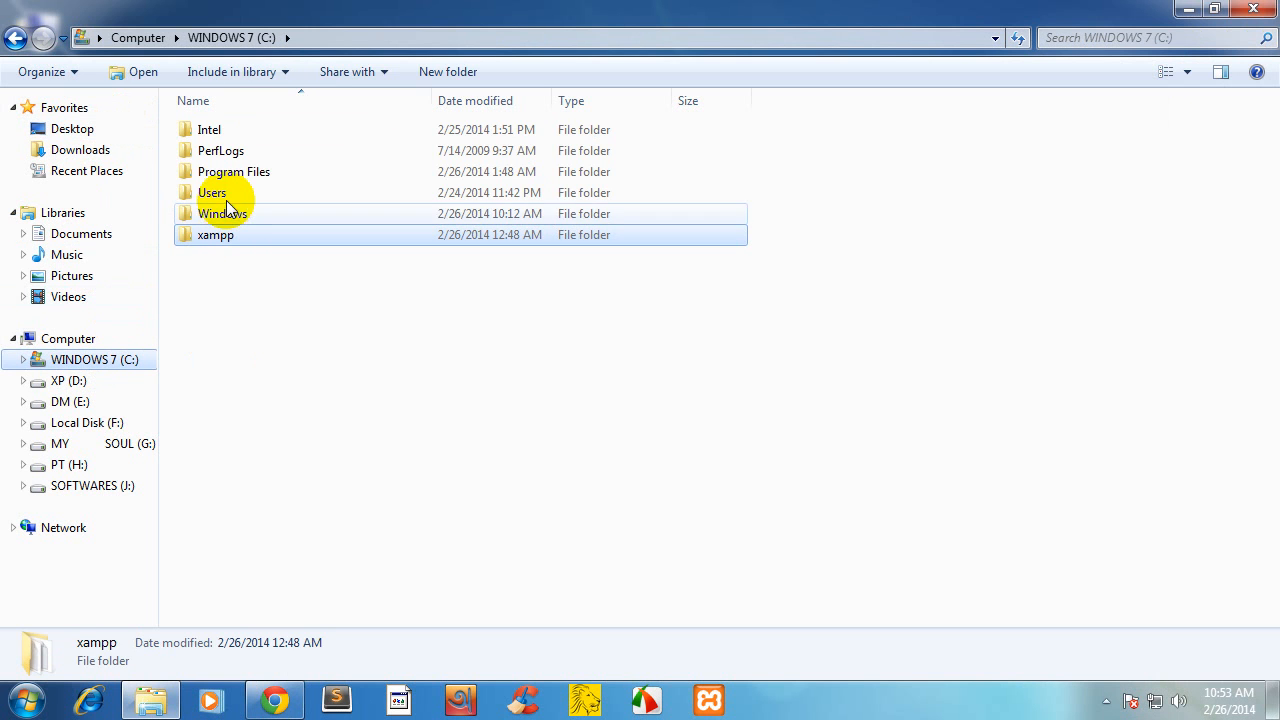
pyautogui.doubleClick(233, 216)
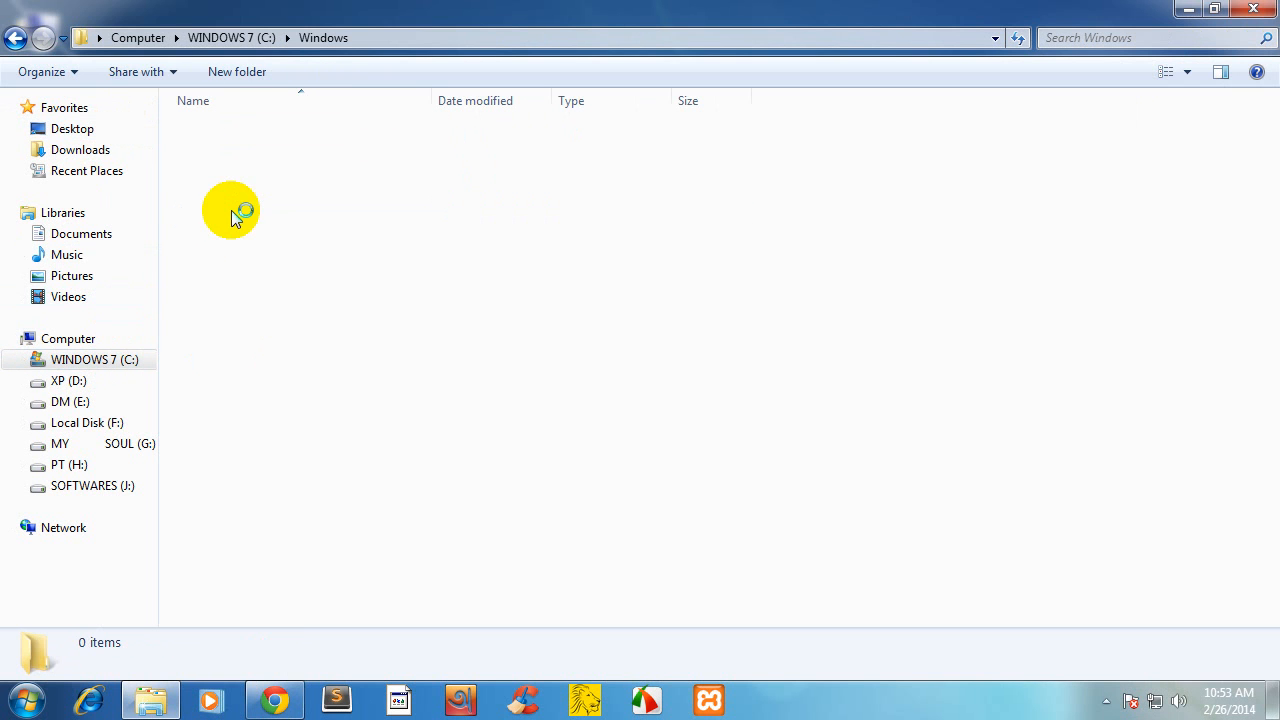
pyautogui.scroll(-7, 260, 400)
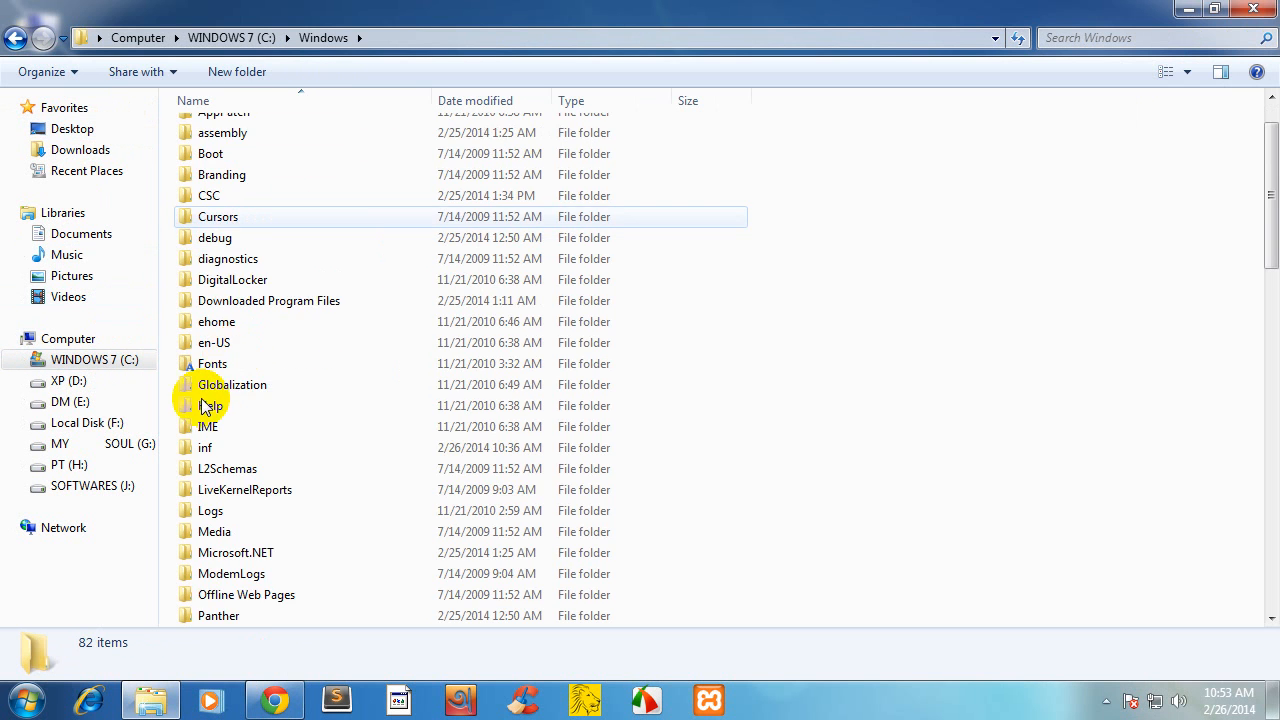
pyautogui.scroll(-5, 263, 478)
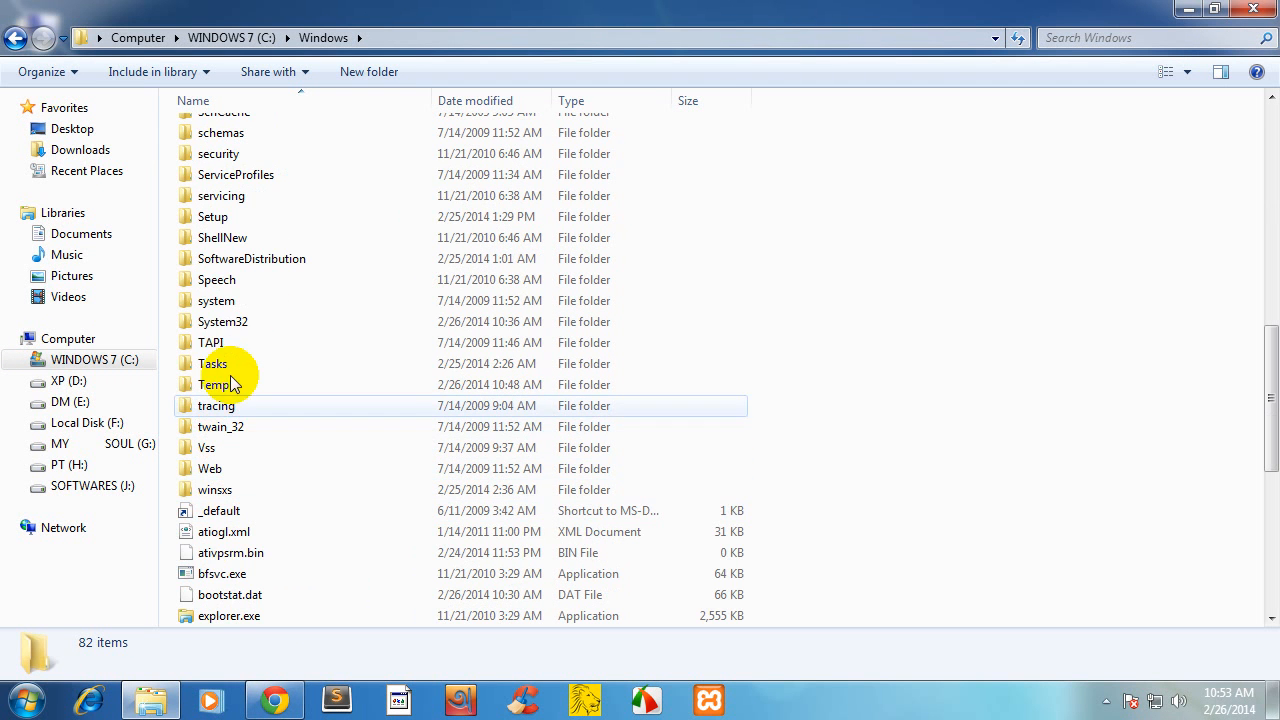
pyautogui.click(232, 322)
pyautogui.doubleClick(238, 322)
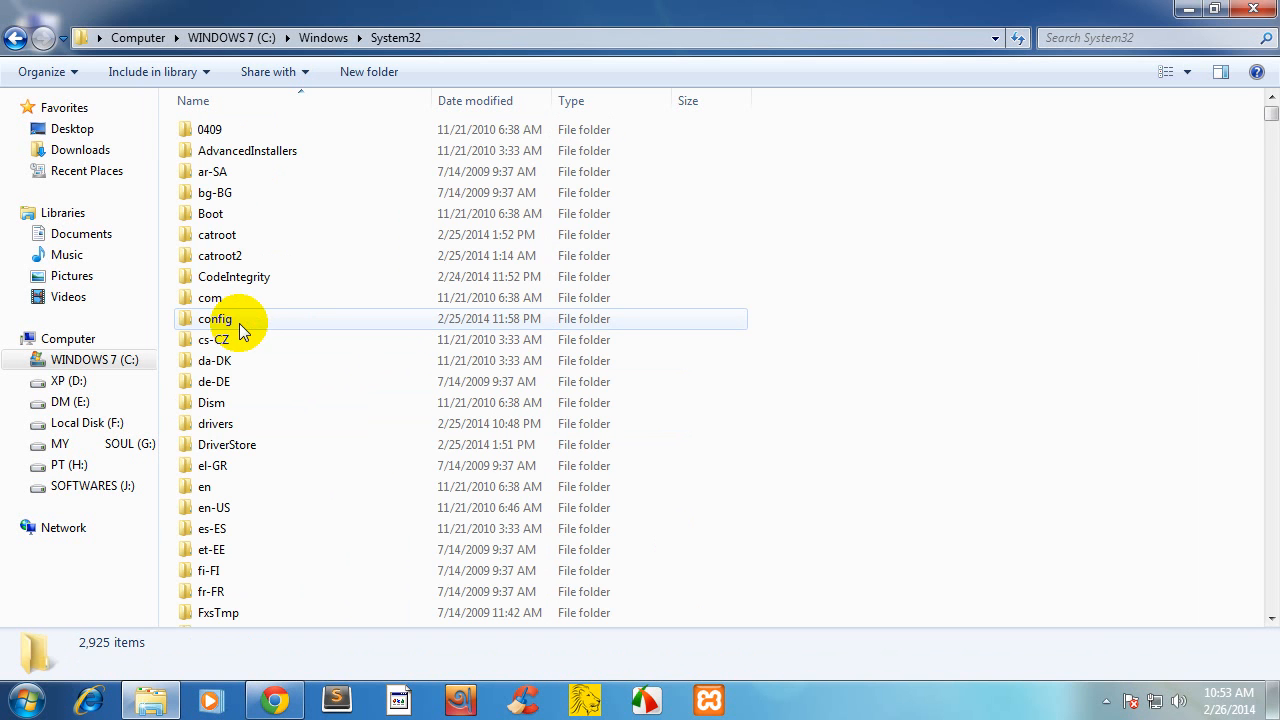
# - Find the drivers folder in System32 and open its etc subfolder
pyautogui.scroll(-4, 243, 344)
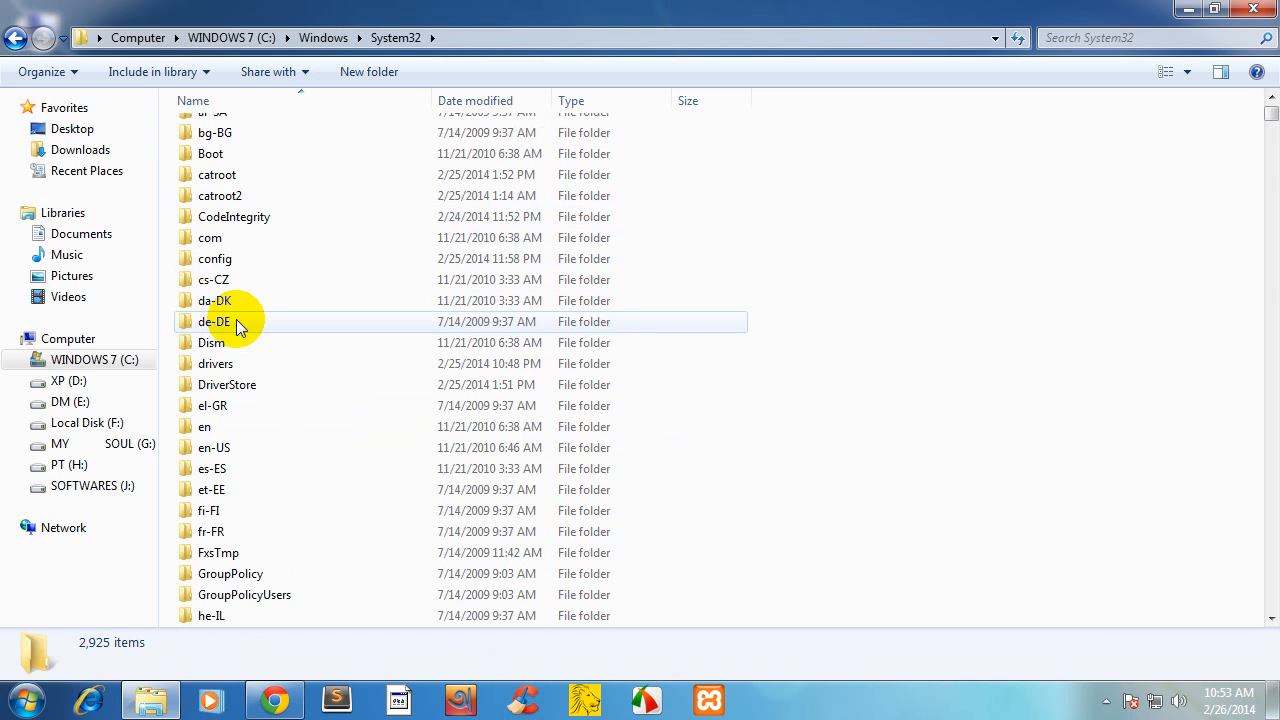
pyautogui.scroll(-13, 245, 356)
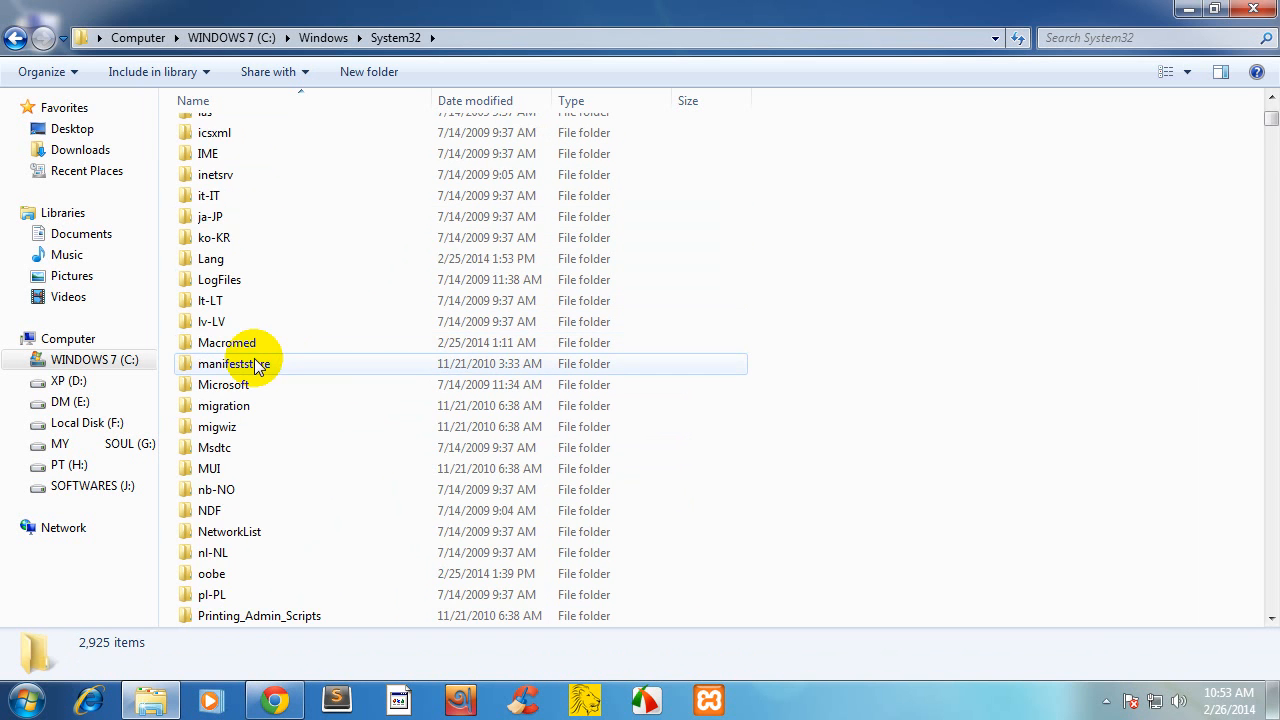
pyautogui.scroll(-5, 263, 378)
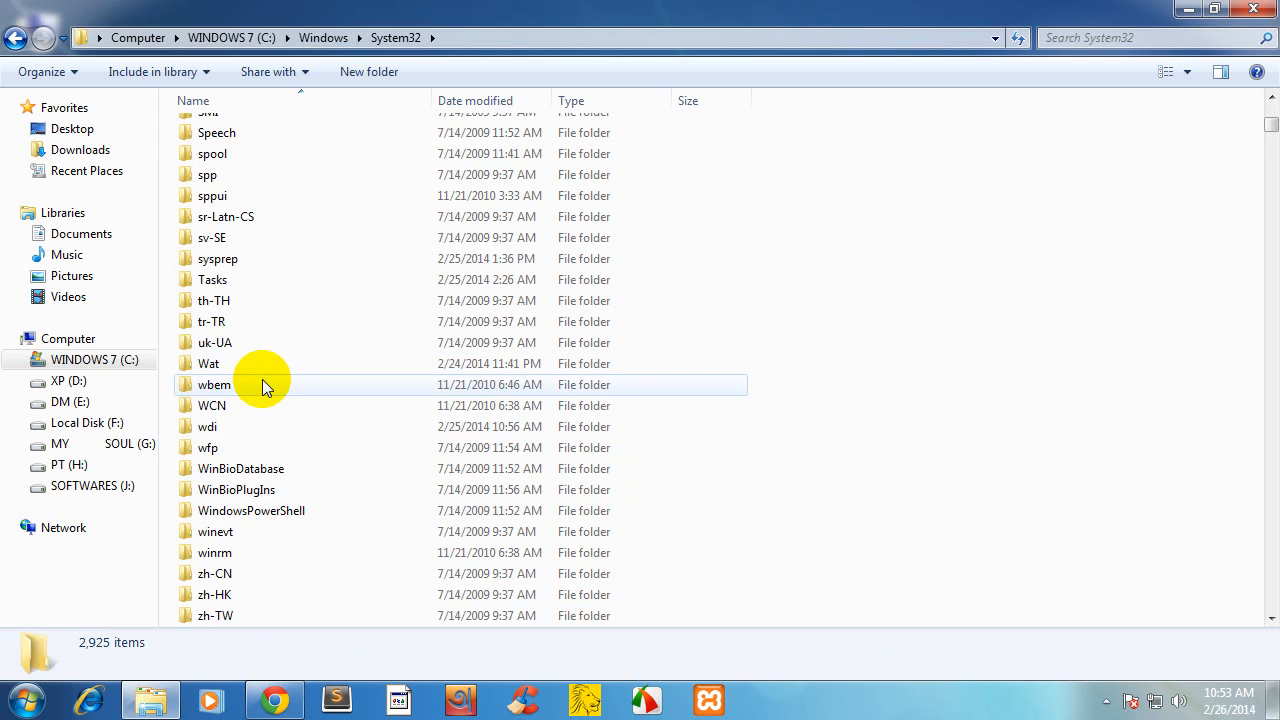
pyautogui.scroll(-3, 262, 380)
pyautogui.scroll(-8, 686, 306)
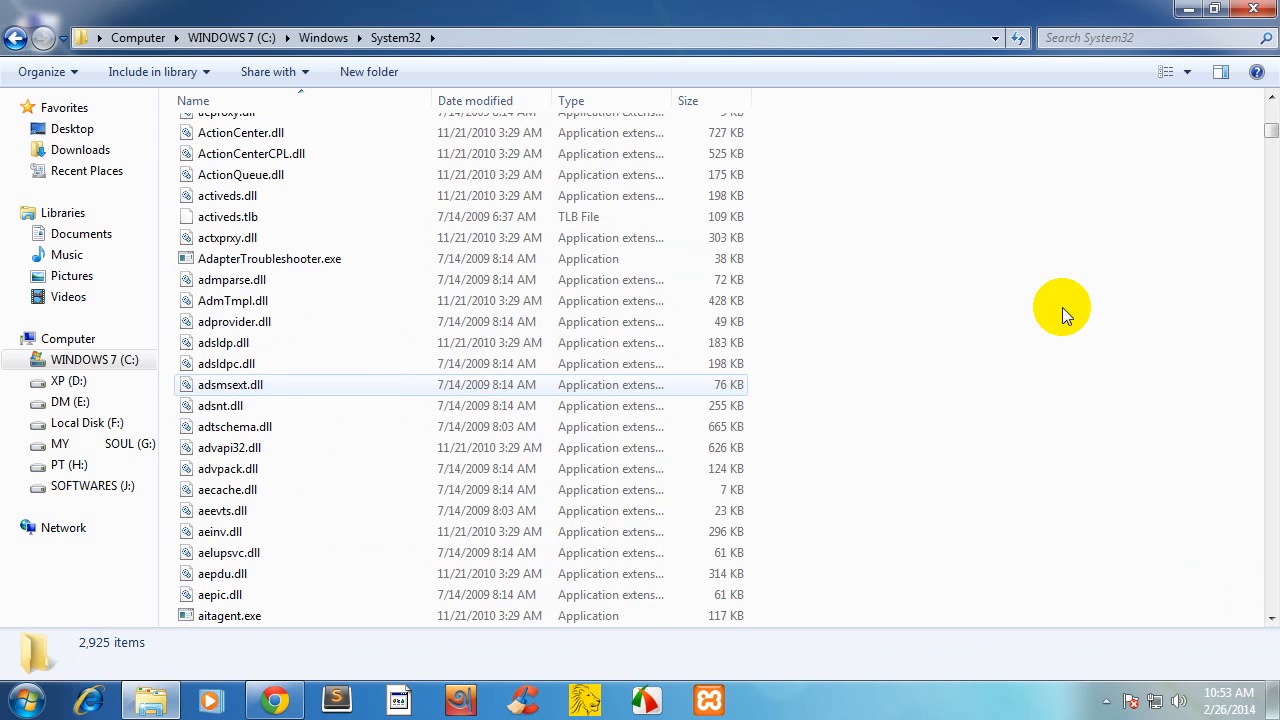
pyautogui.scroll(11, 1000, 287)
pyautogui.press('d')
pyautogui.press('d')
pyautogui.press('d')
pyautogui.press('d')
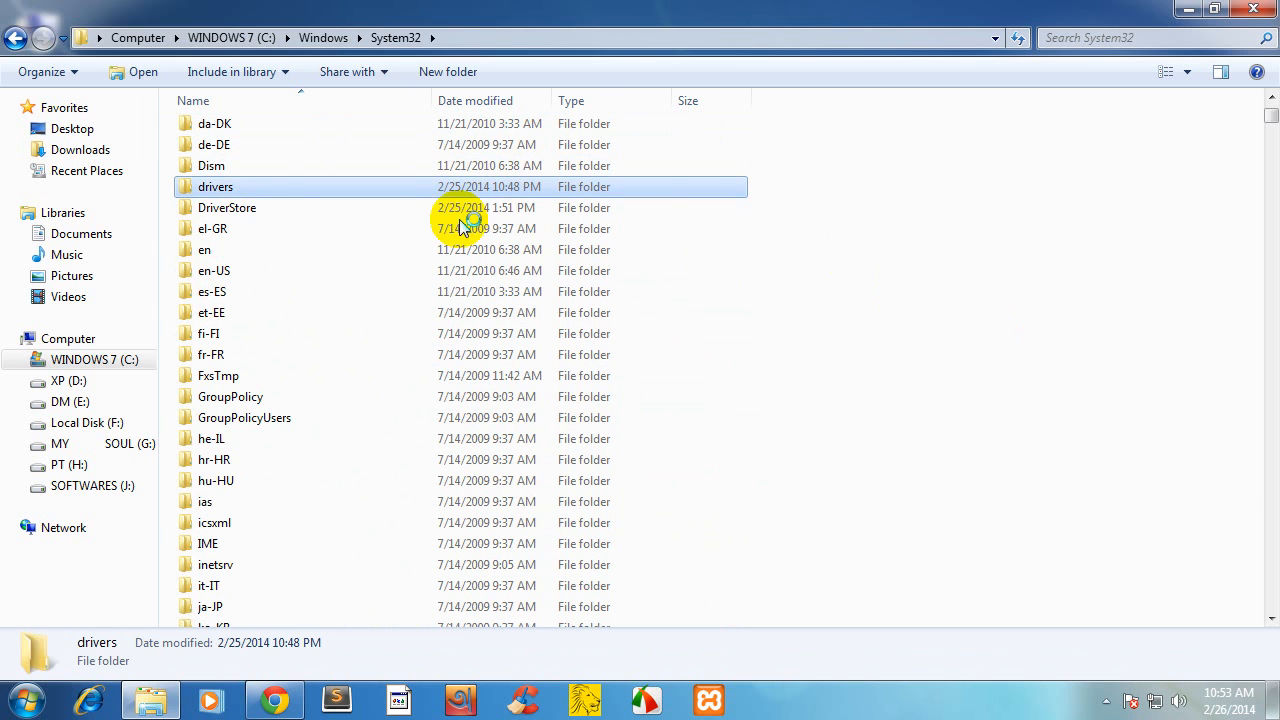
pyautogui.doubleClick(219, 187)
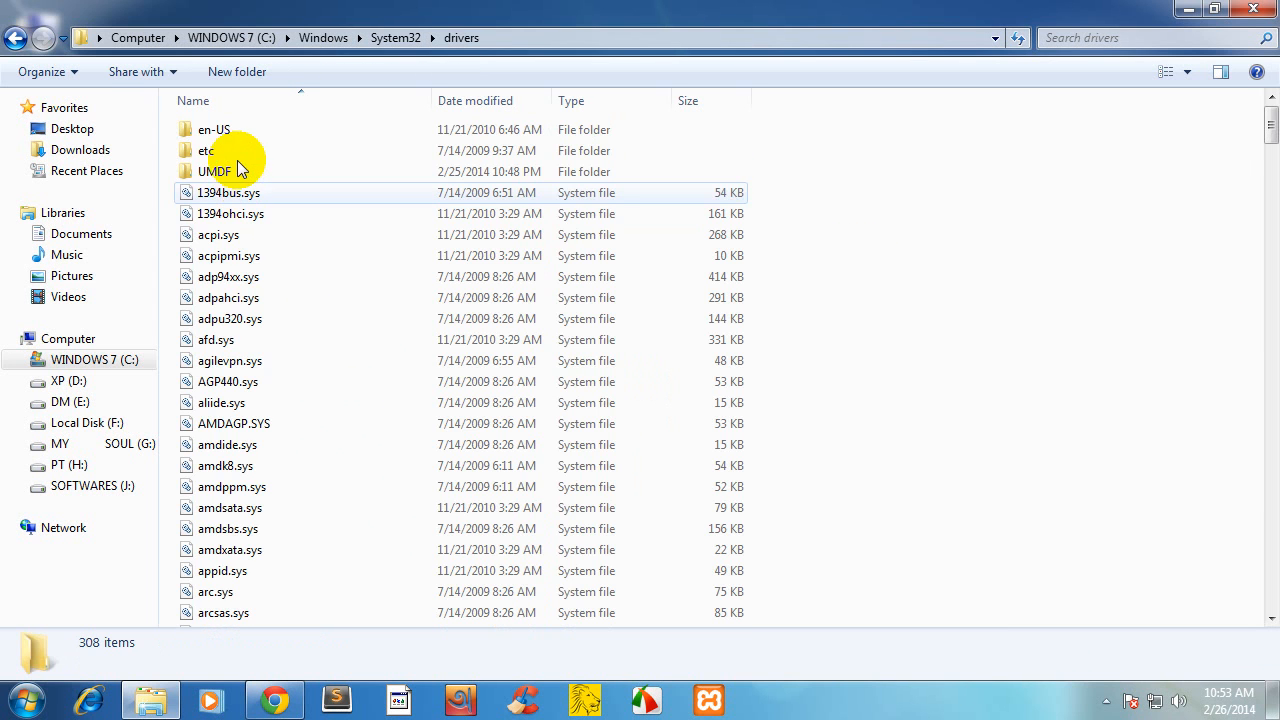
pyautogui.doubleClick(206, 158)
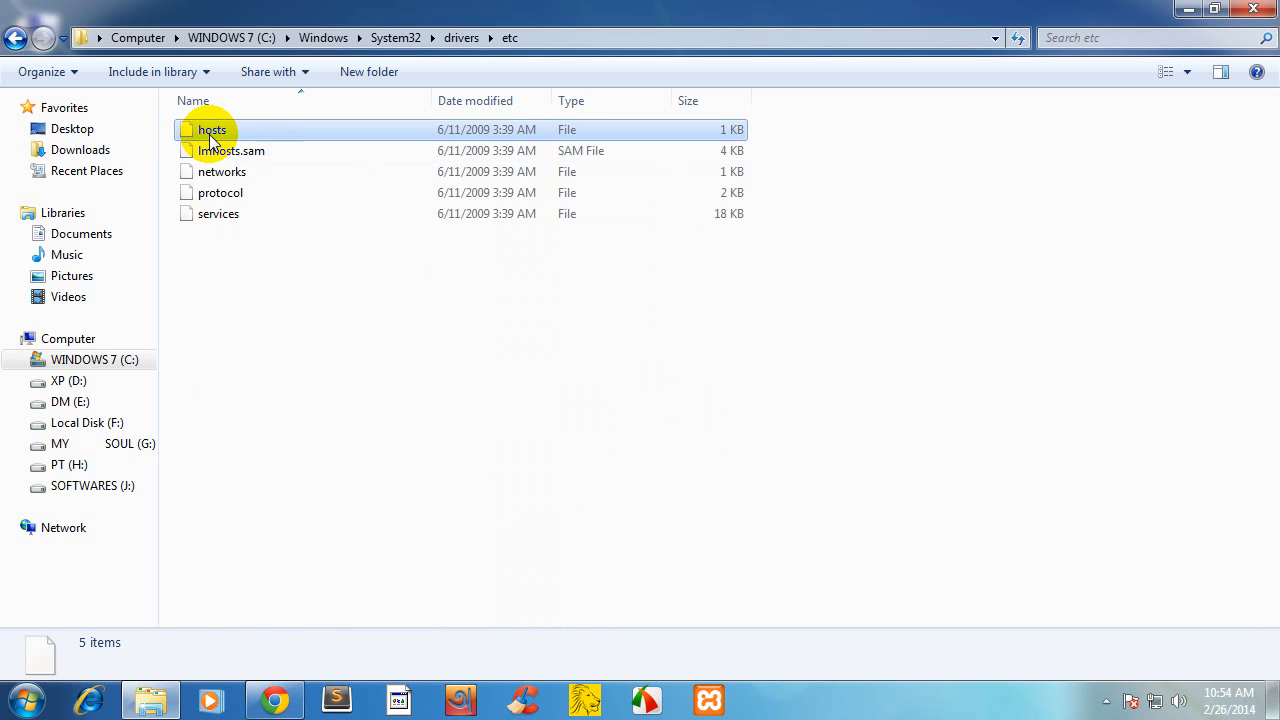
# - Open the hosts file from the etc folder in Notepad++ and reposition the editor window over Windows Explorer
pyautogui.rightClick(210, 135)
pyautogui.click(252, 172)
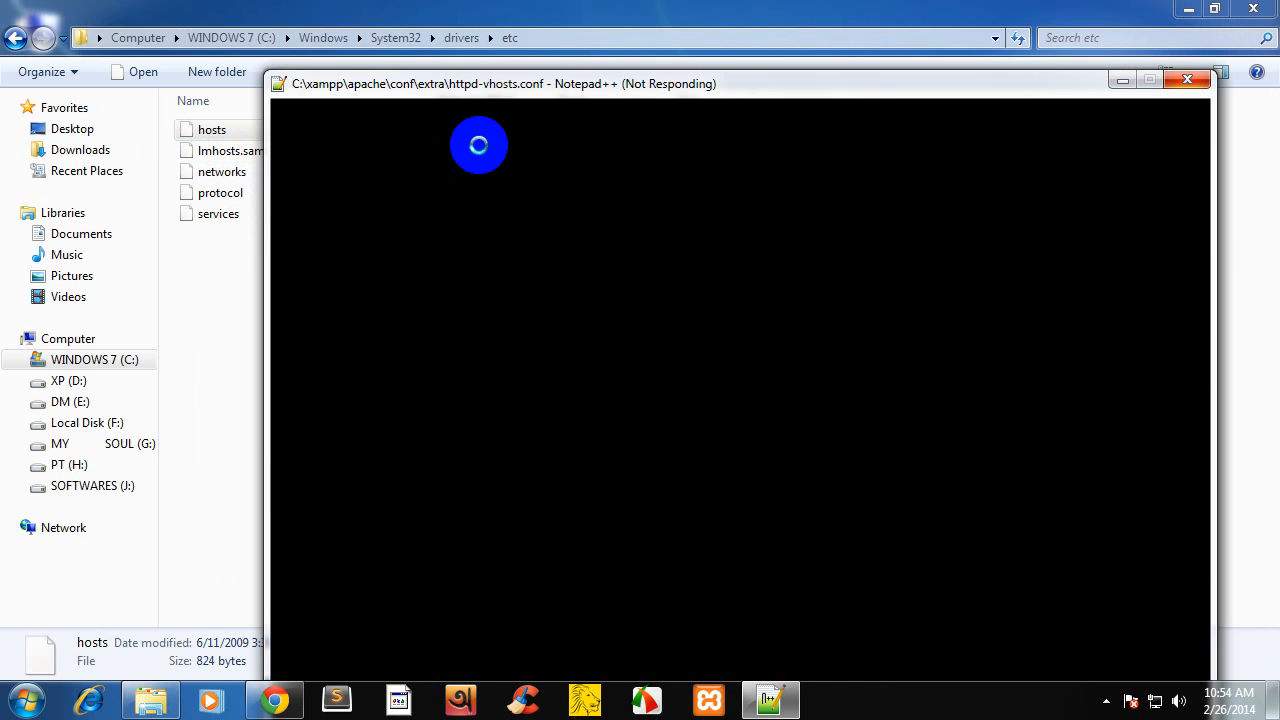
pyautogui.moveTo(527, 90); pyautogui.dragTo(367, 4)
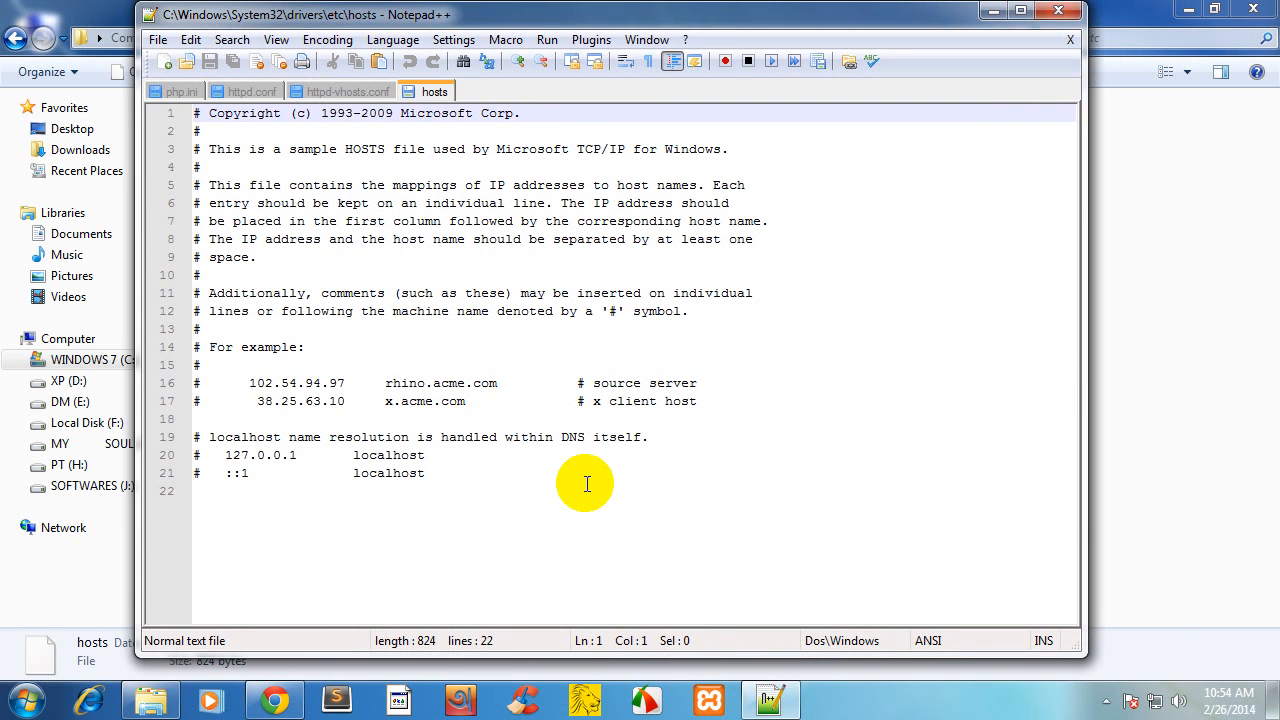
# - Uncomment the 127.0.0.1 localhost line in the hosts file
pyautogui.click(201, 455)
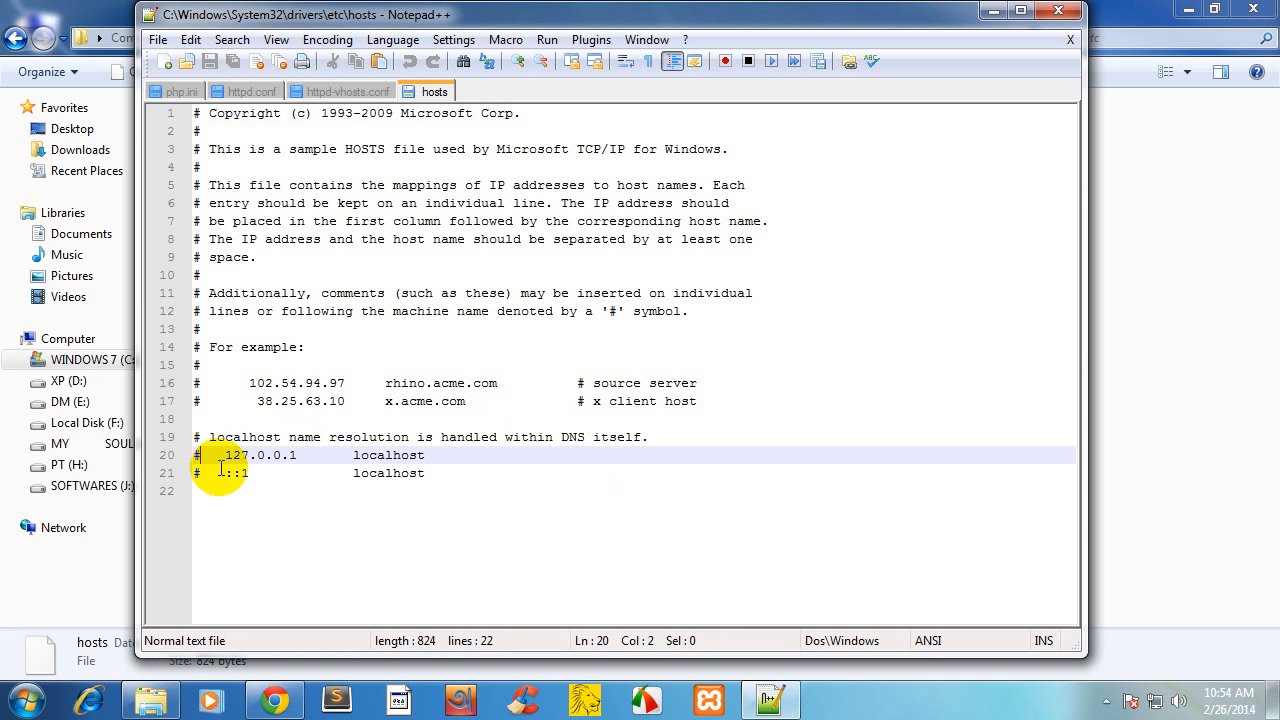
pyautogui.press('BackSpace')
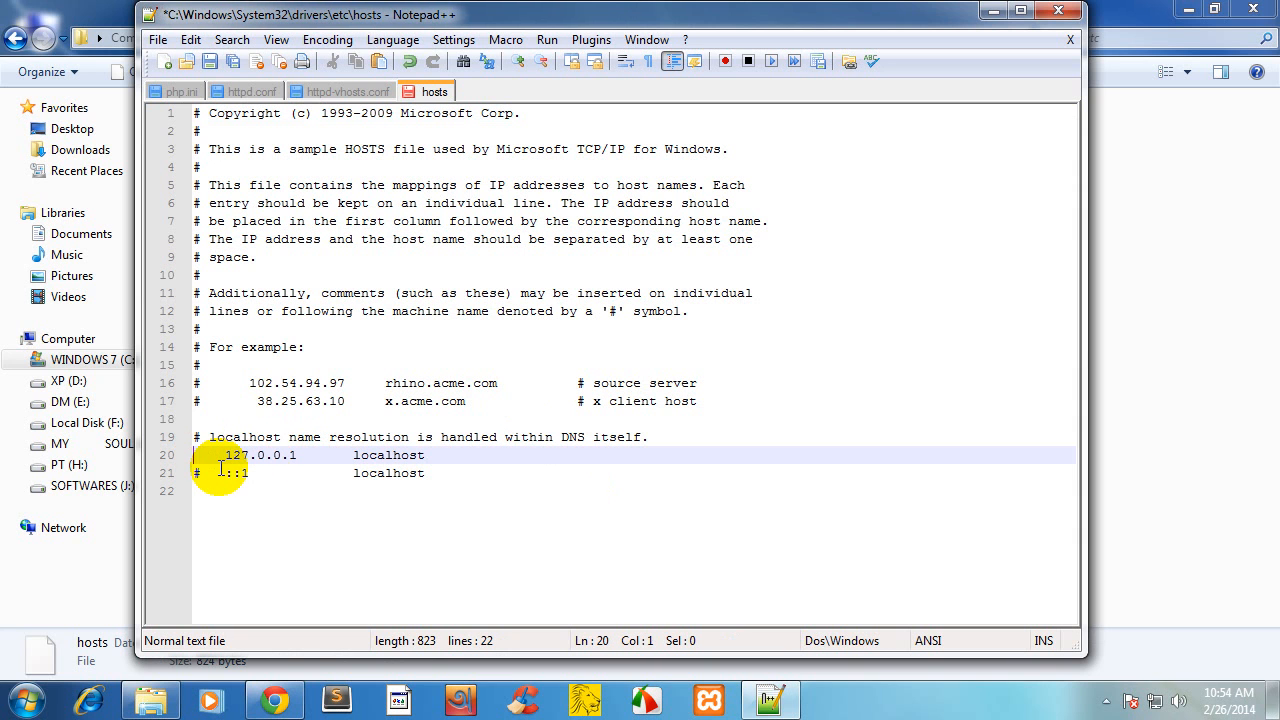
pyautogui.click(392, 456)
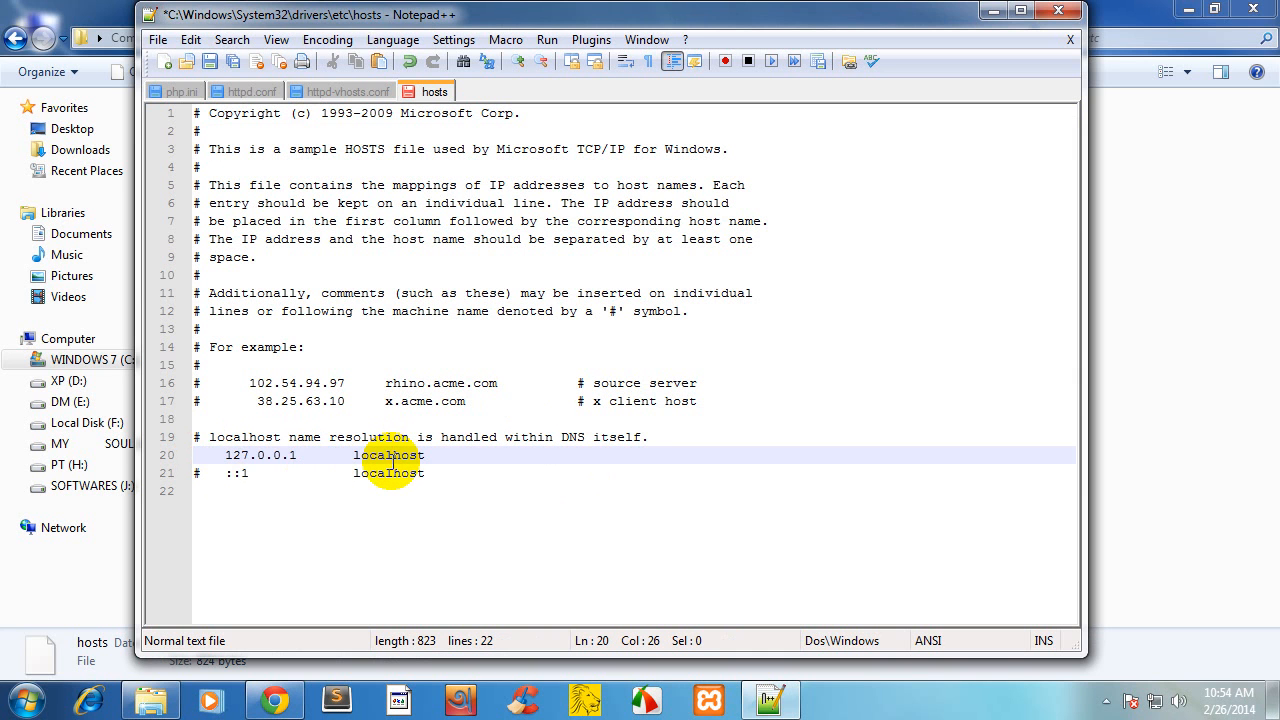
pyautogui.hotkey('ctrl', 'shift', 'd')
pyautogui.hotkey('ctrl', 'z')
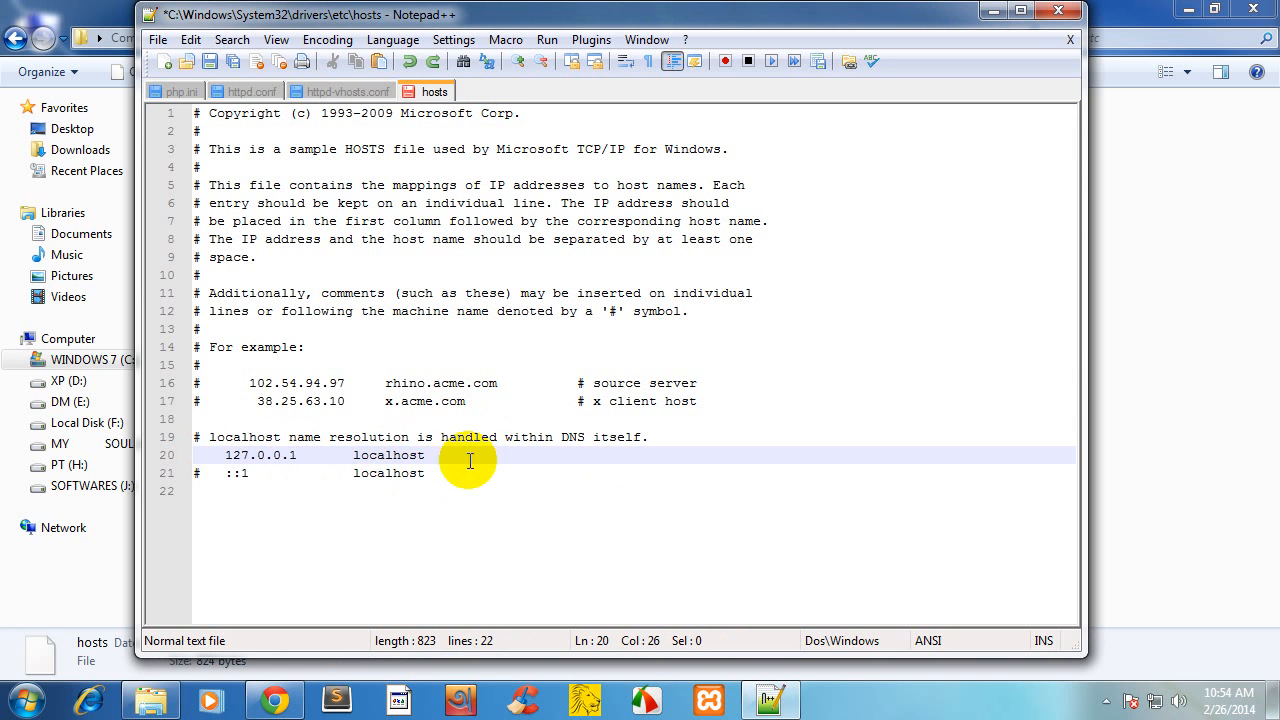
# - Copy the 127.0.0.1 localhost line below the ::1 line and change the copy's host name to laravel.test
pyautogui.moveTo(448, 449); pyautogui.dragTo(178, 457)
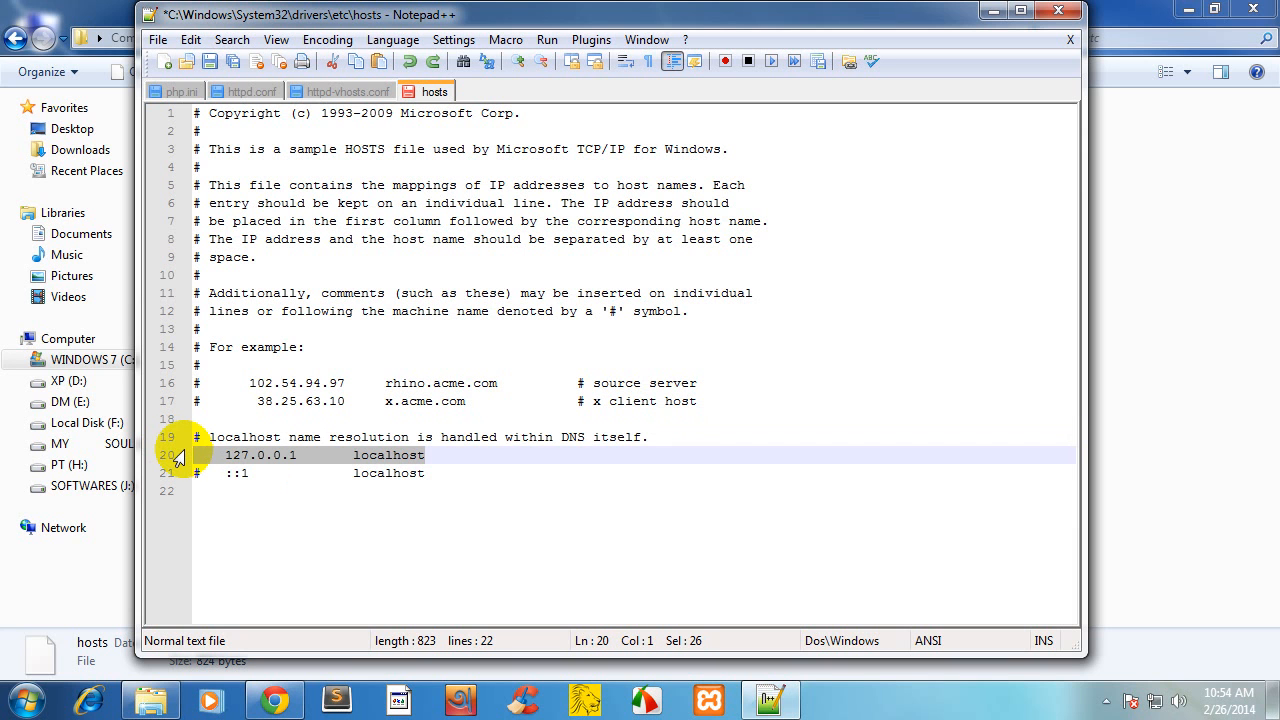
pyautogui.click(451, 473)
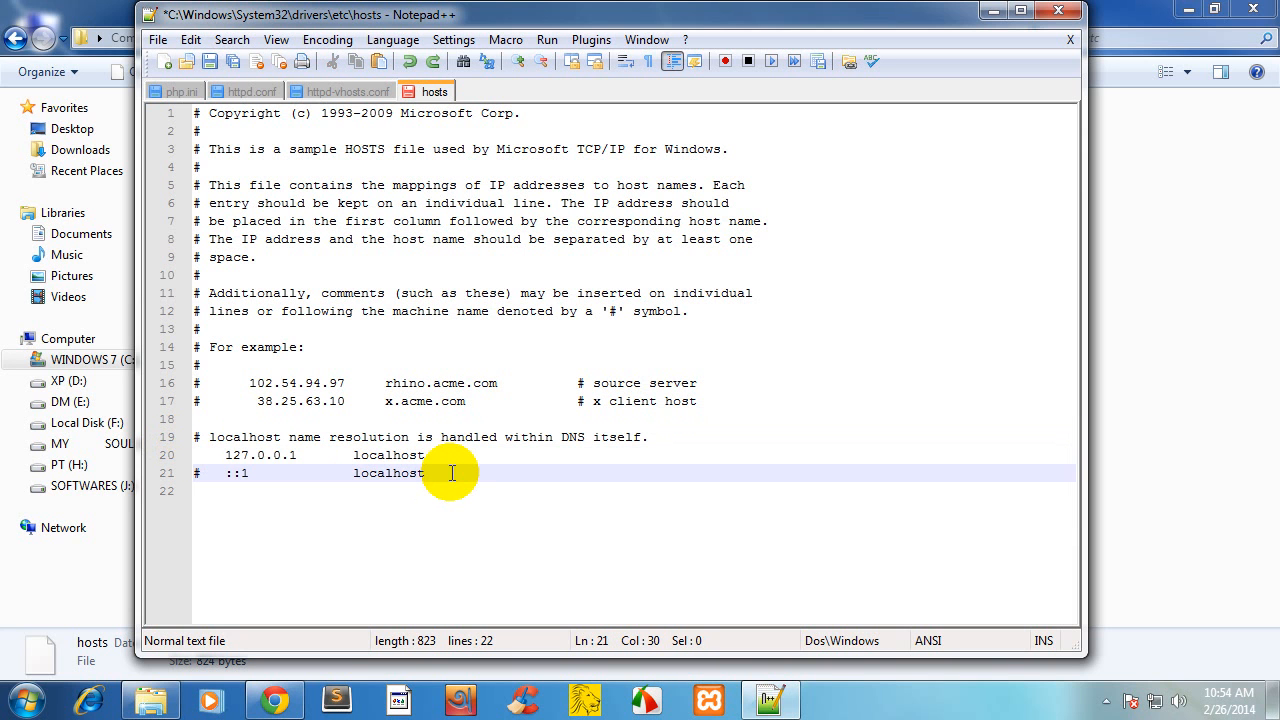
pyautogui.press('Return')
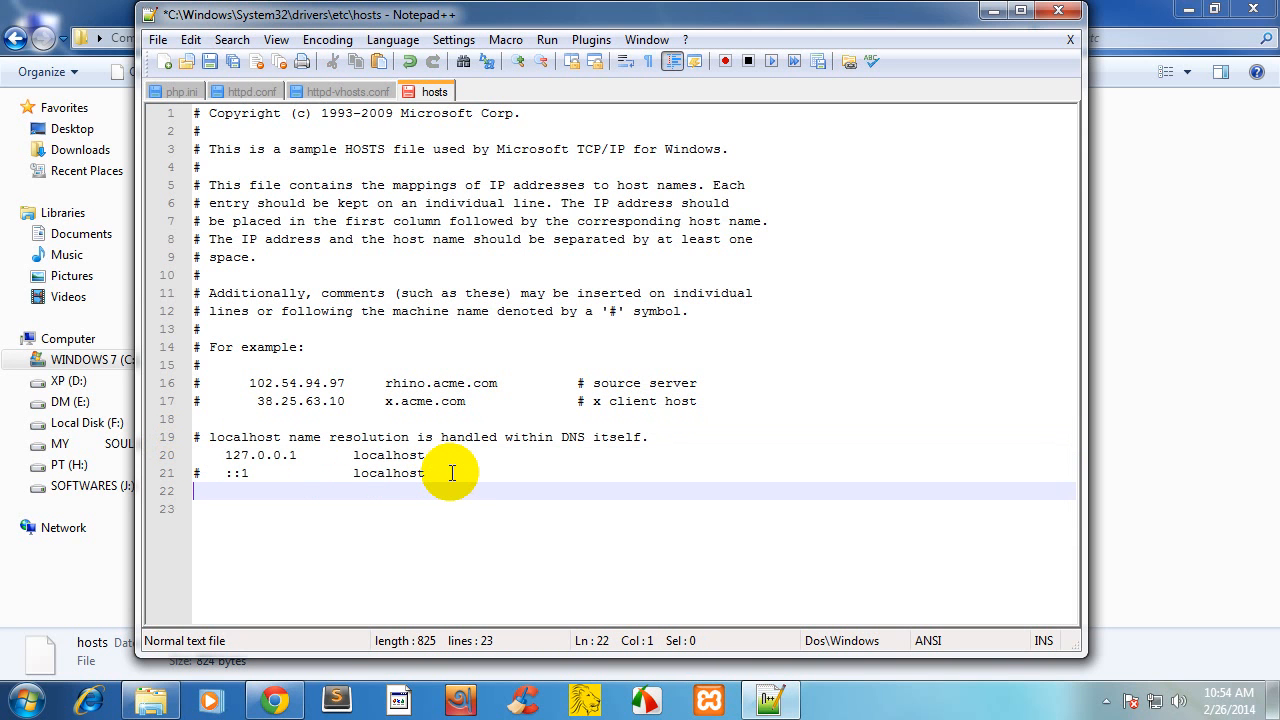
pyautogui.hotkey('ctrl', 'v')
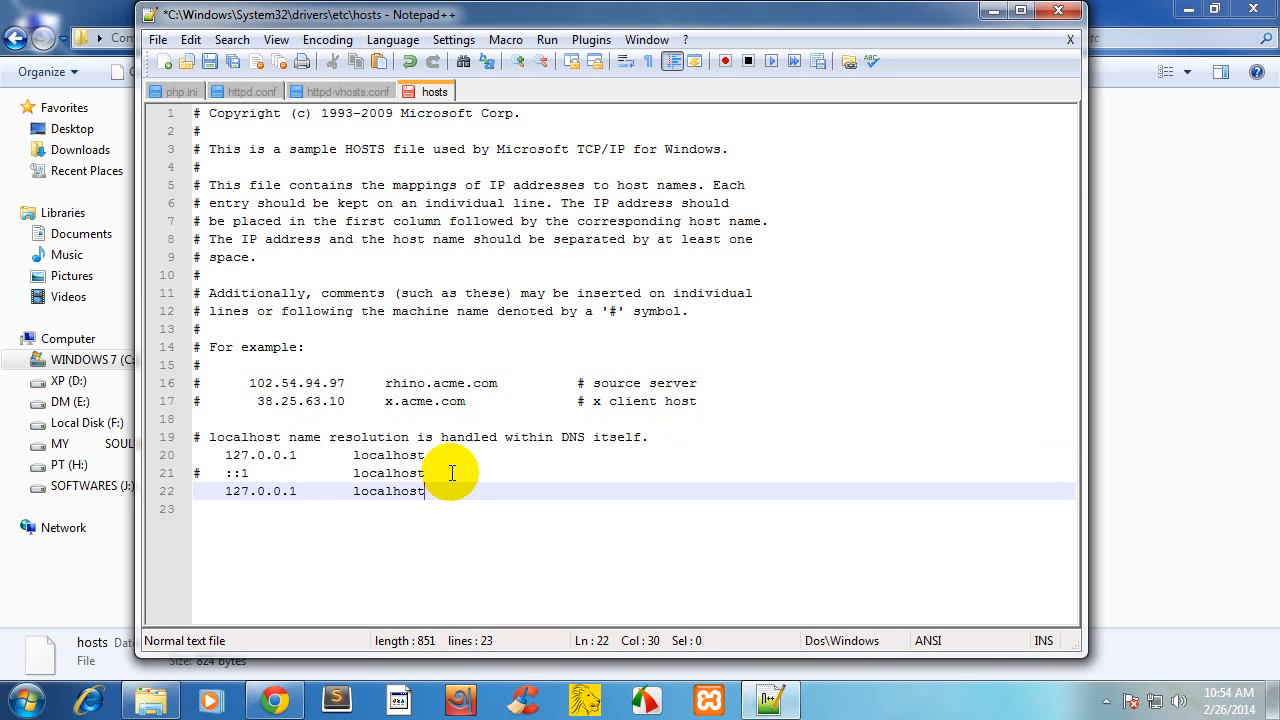
pyautogui.doubleClick(405, 491)
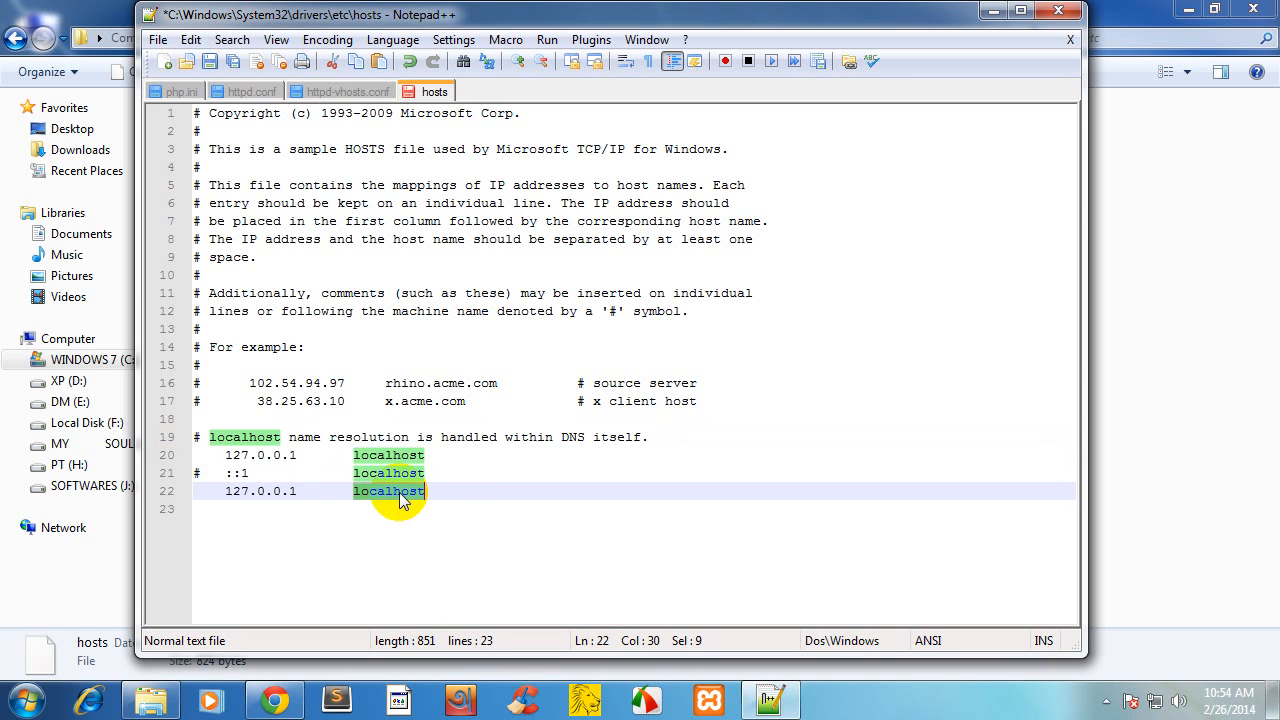
pyautogui.write('lara')
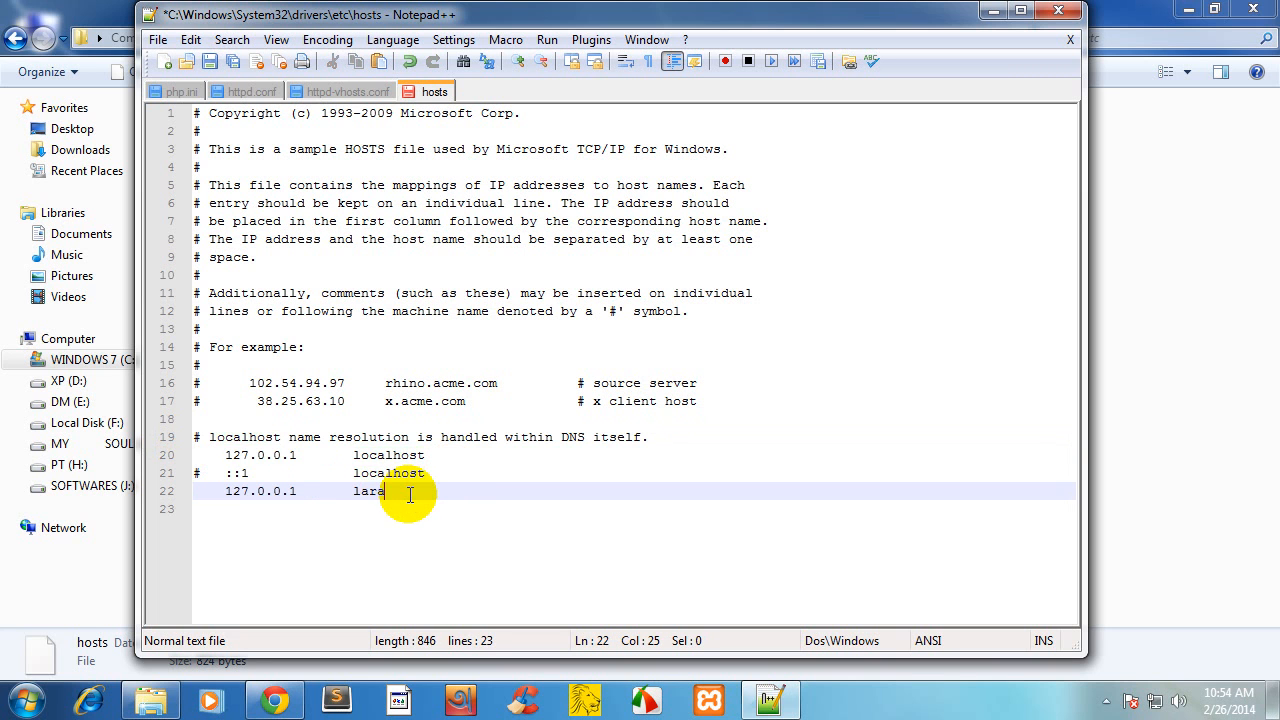
pyautogui.write('vel.test')
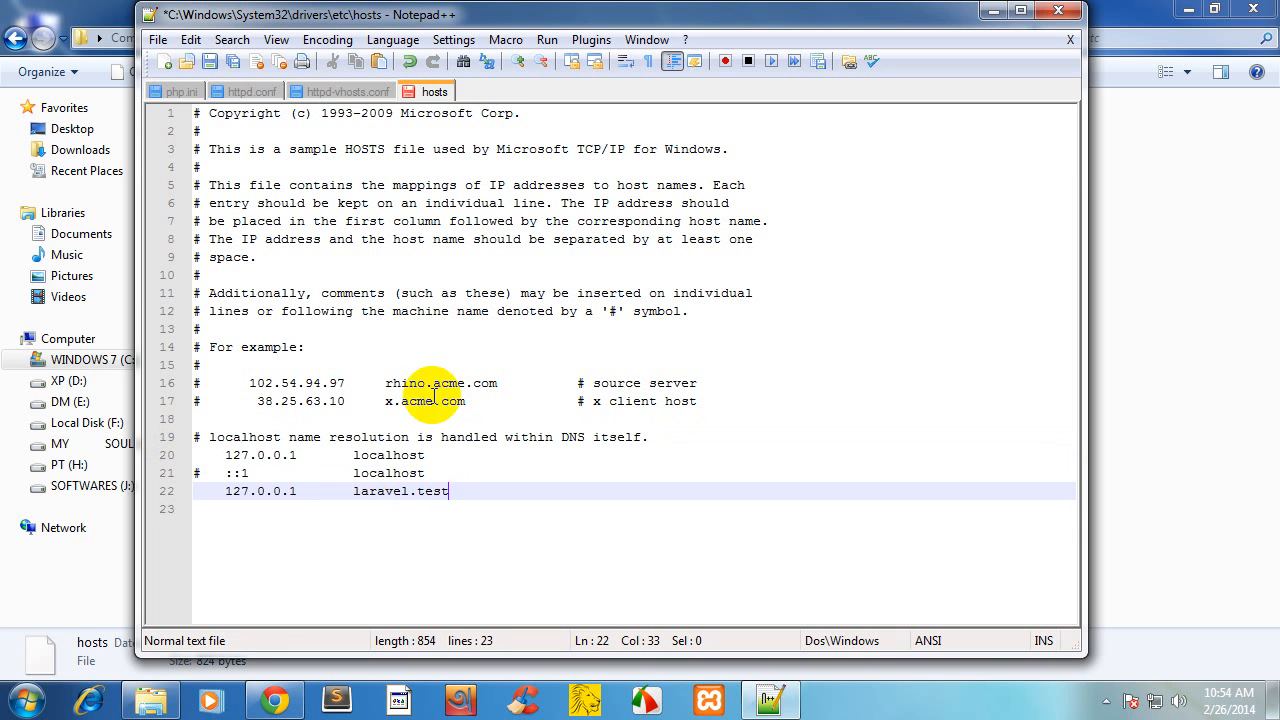
# - Try to save the hosts file and check the added 127.0.0.1 laravel.test line
pyautogui.click(209, 61)
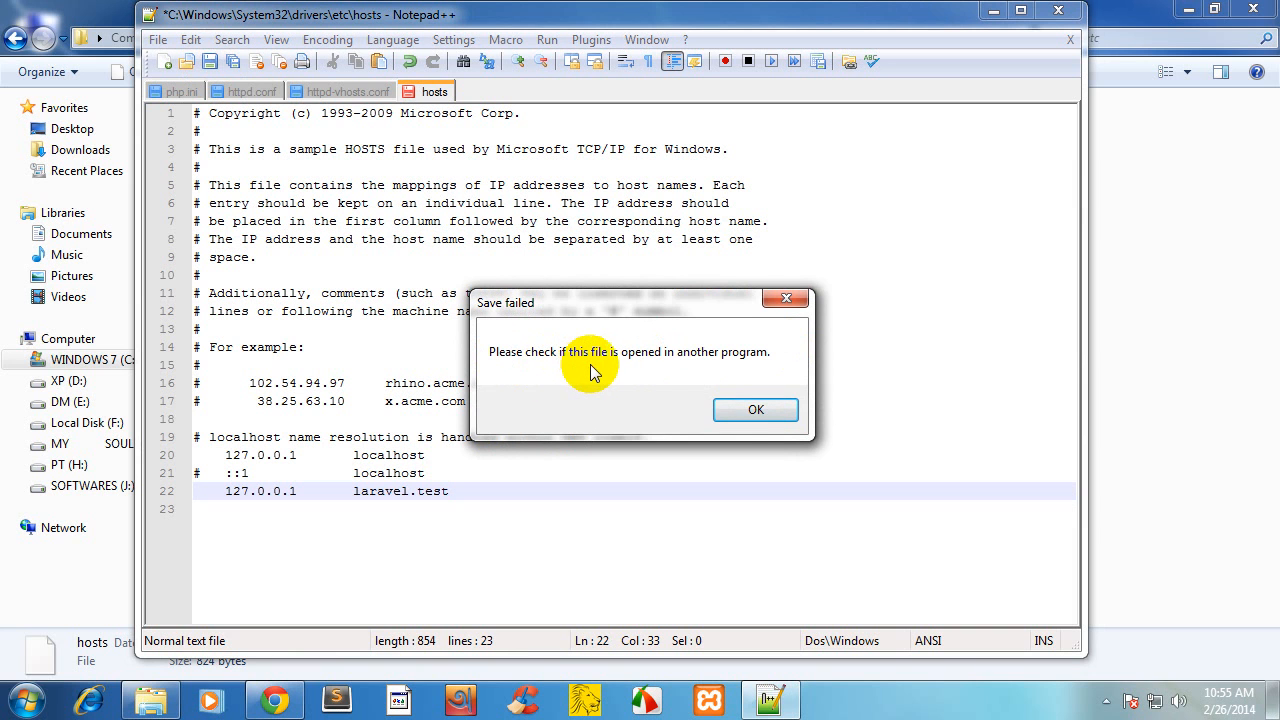
pyautogui.click(745, 412)
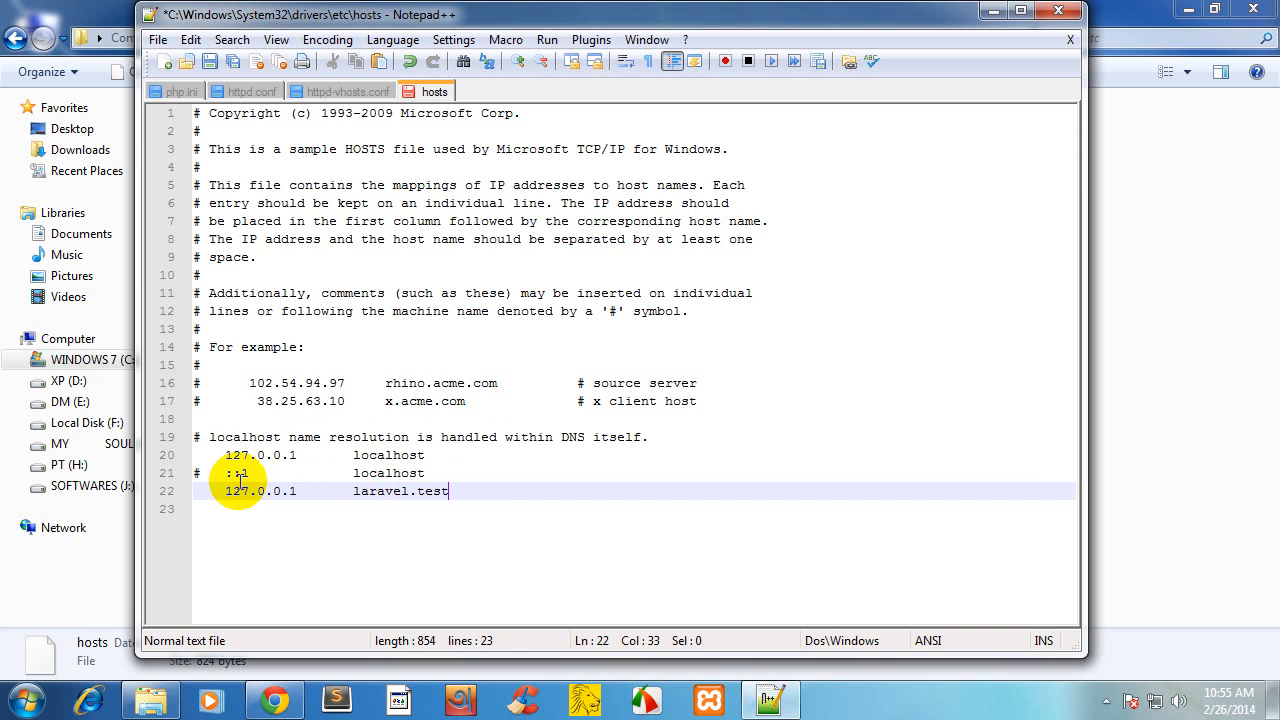
pyautogui.click(197, 491)
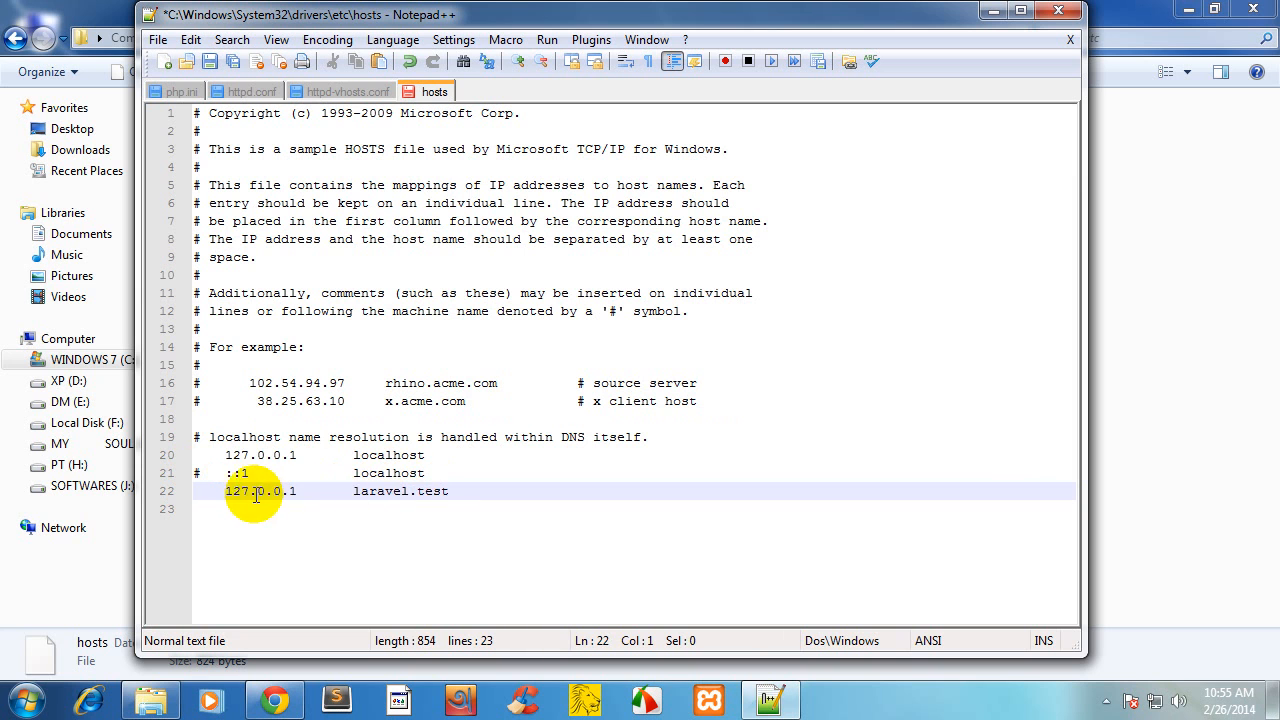
pyautogui.click(460, 493)
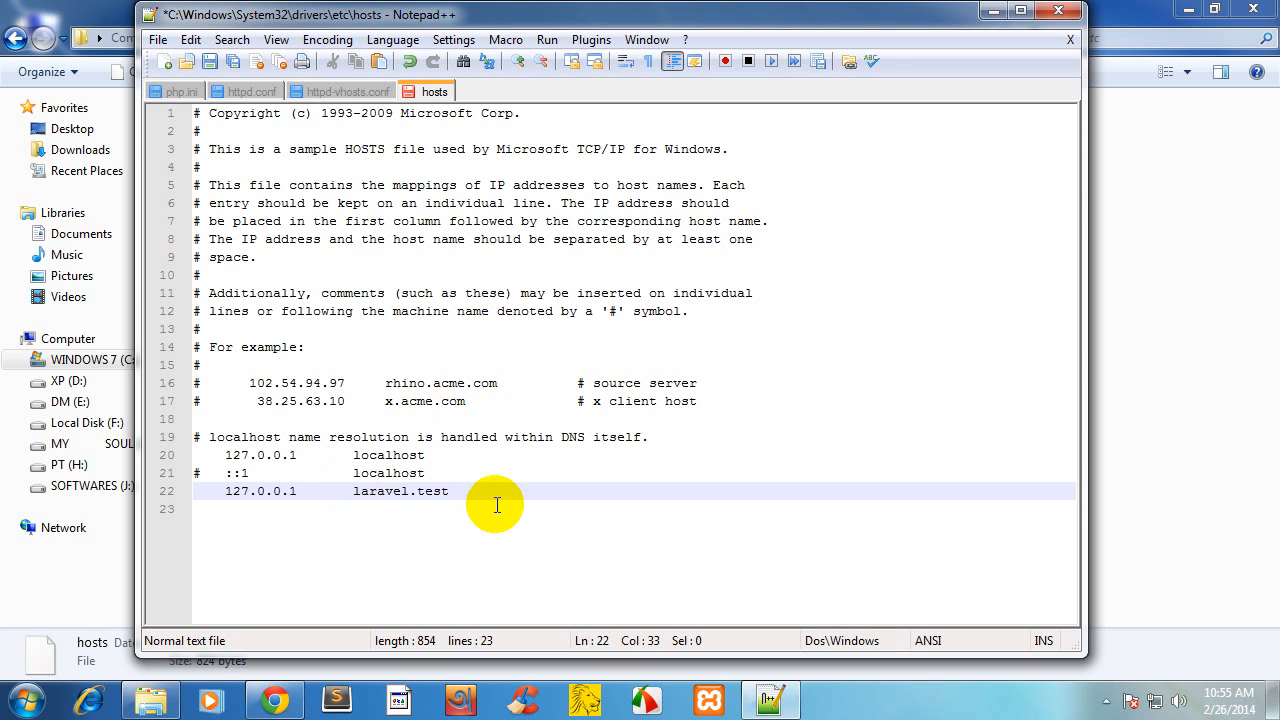
pyautogui.click(447, 491)
pyautogui.moveTo(447, 491); pyautogui.dragTo(433, 491)
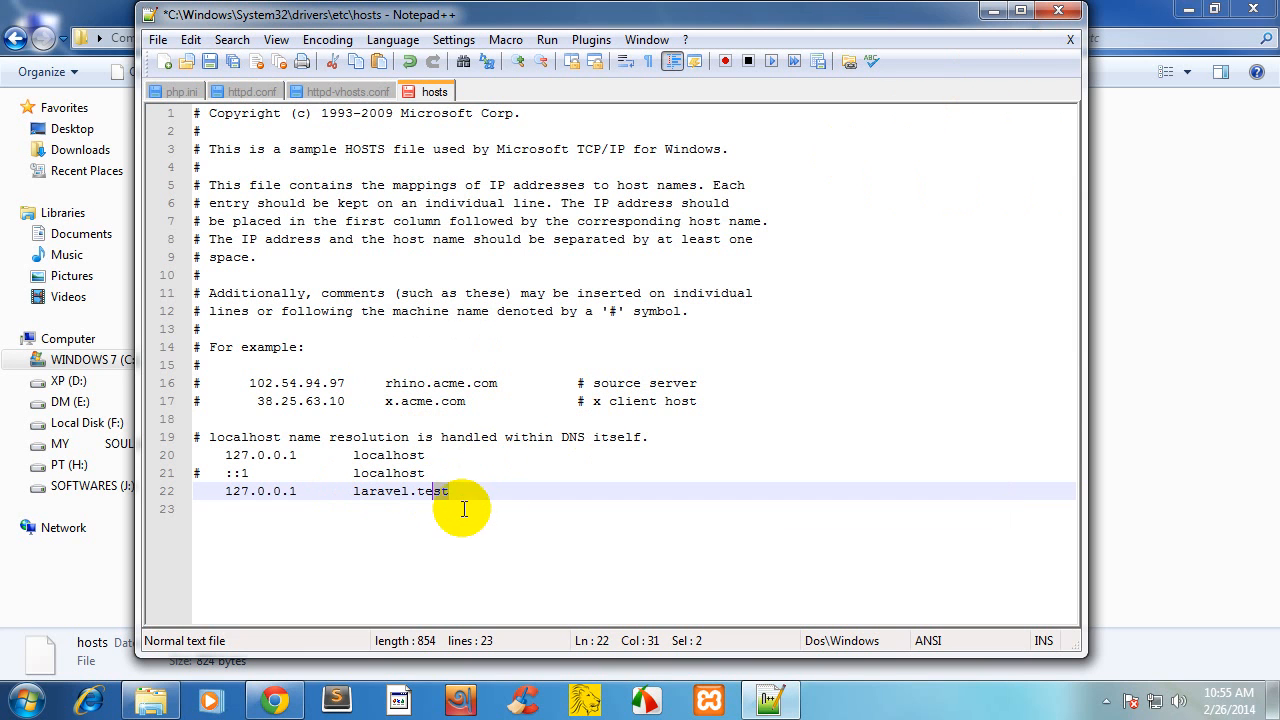
pyautogui.moveTo(449, 491); pyautogui.dragTo(224, 491)
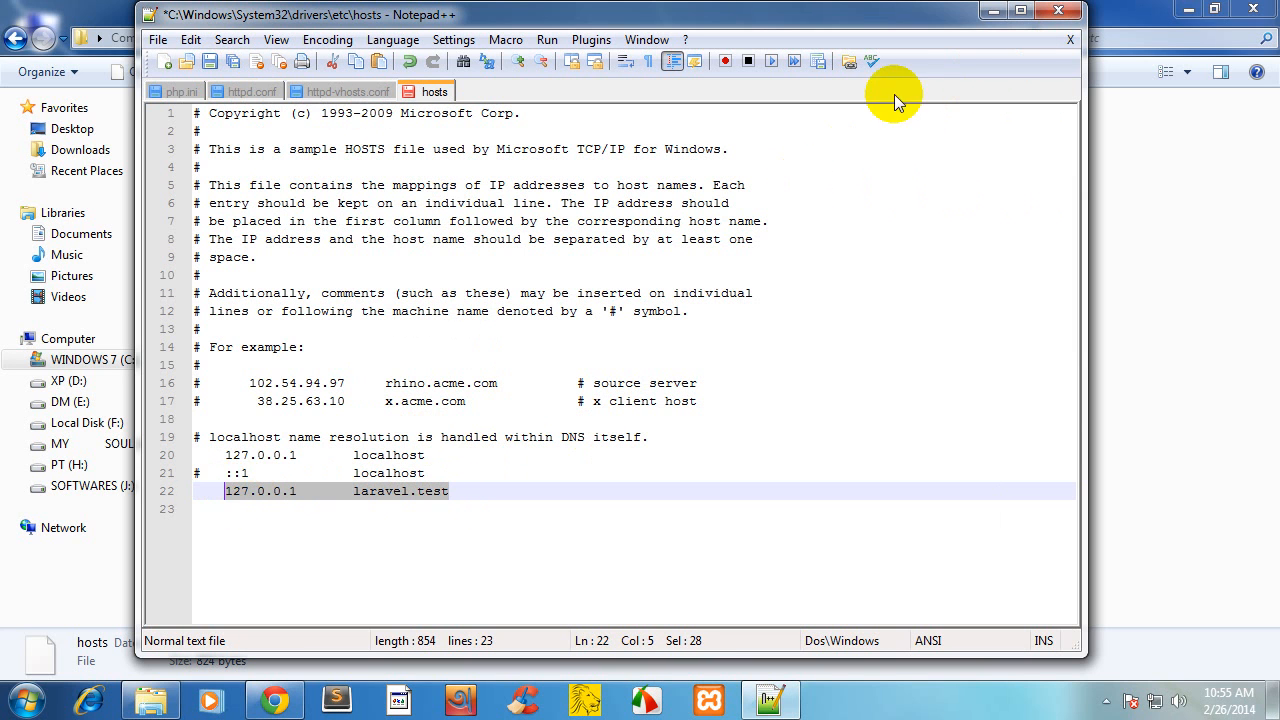
# - Close Notepad++ without saving the hosts file and close the Windows Explorer window
pyautogui.click(1058, 12)
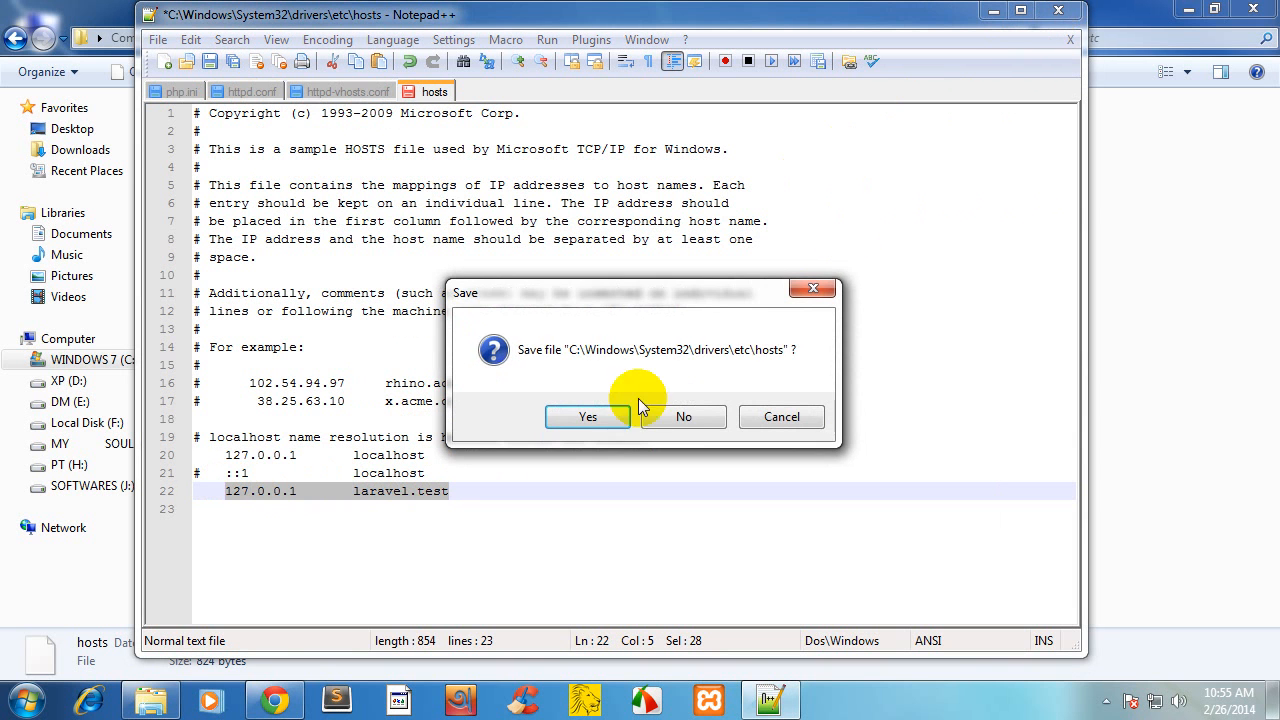
pyautogui.click(679, 411)
pyautogui.click(1058, 12)
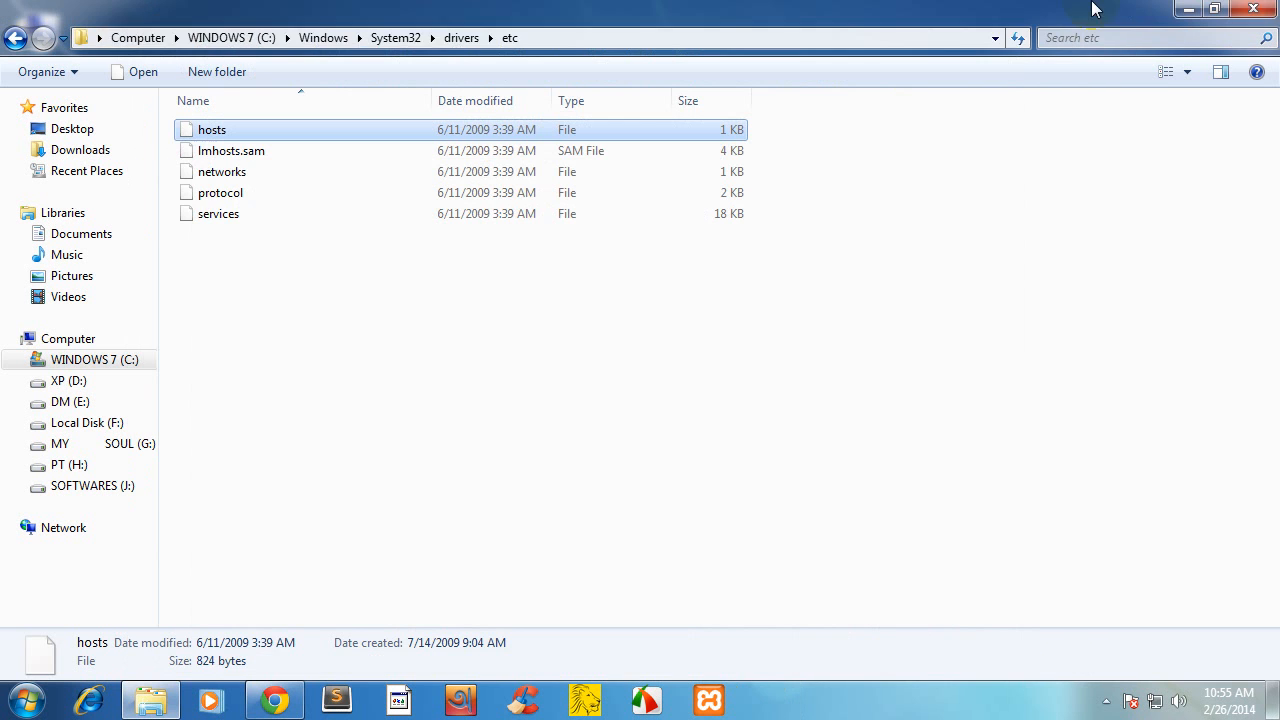
pyautogui.click(1253, 8)
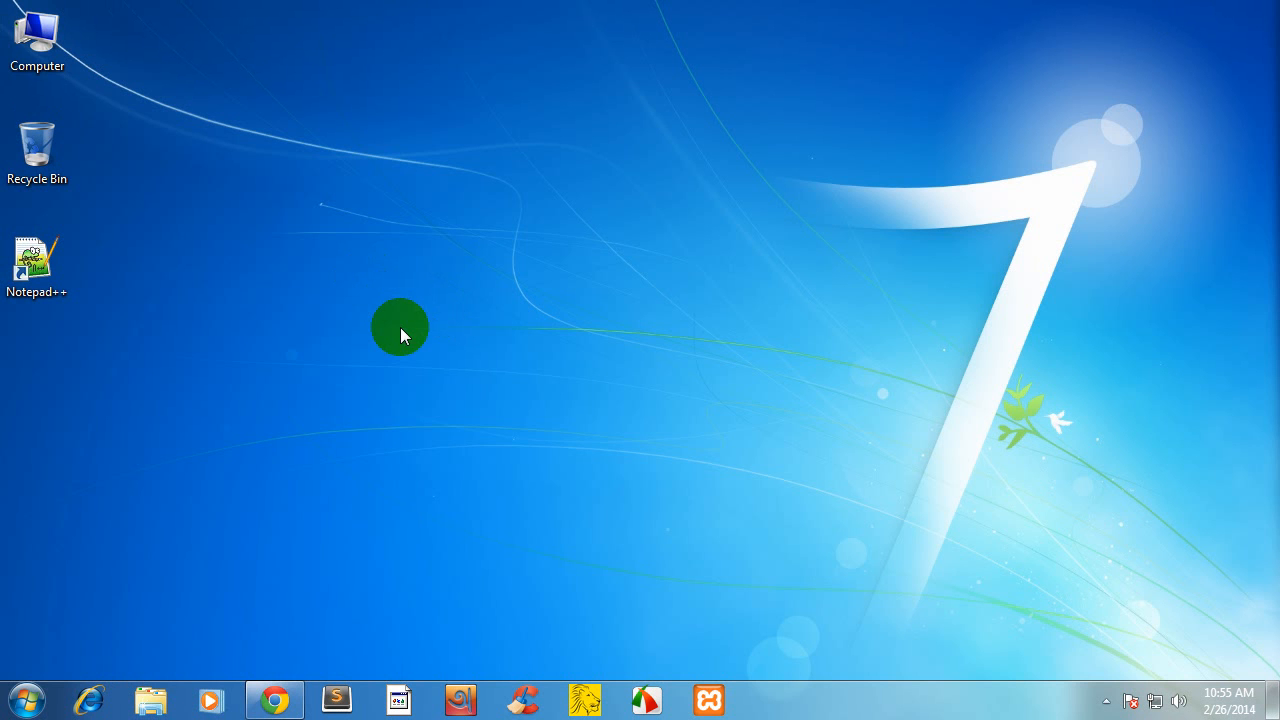
pyautogui.rightClick(400, 327)
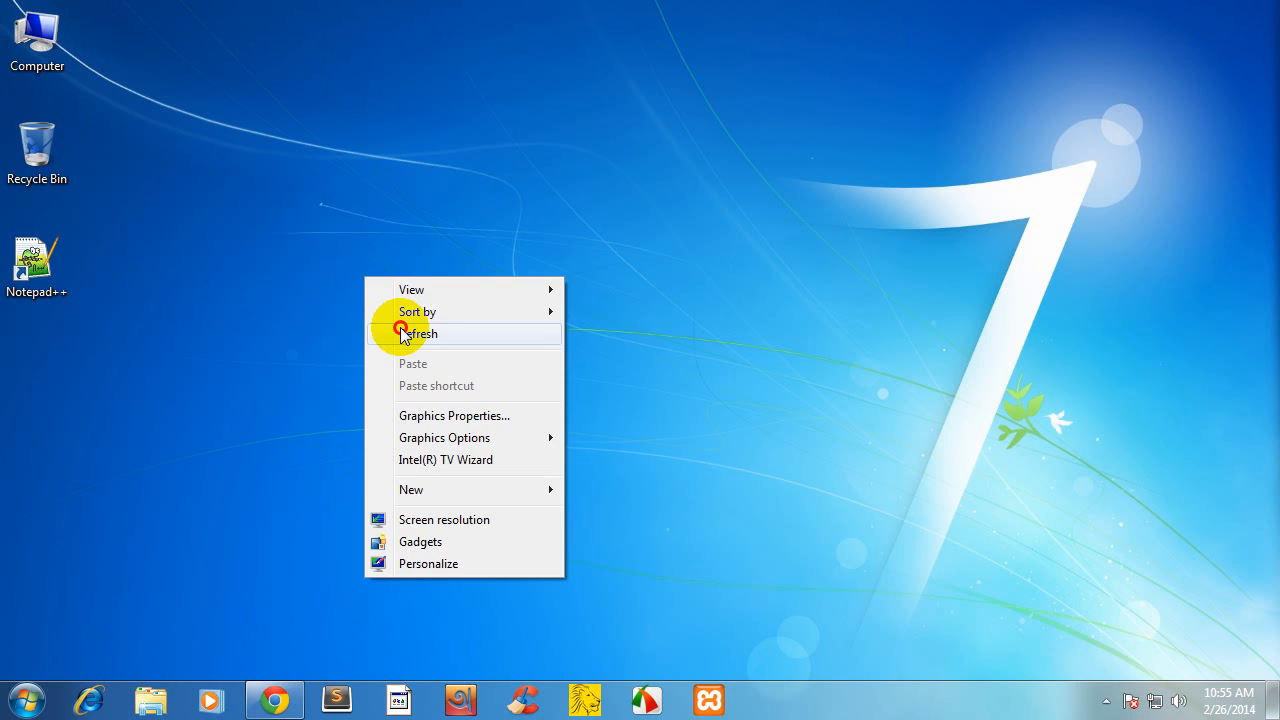
pyautogui.click(392, 337)
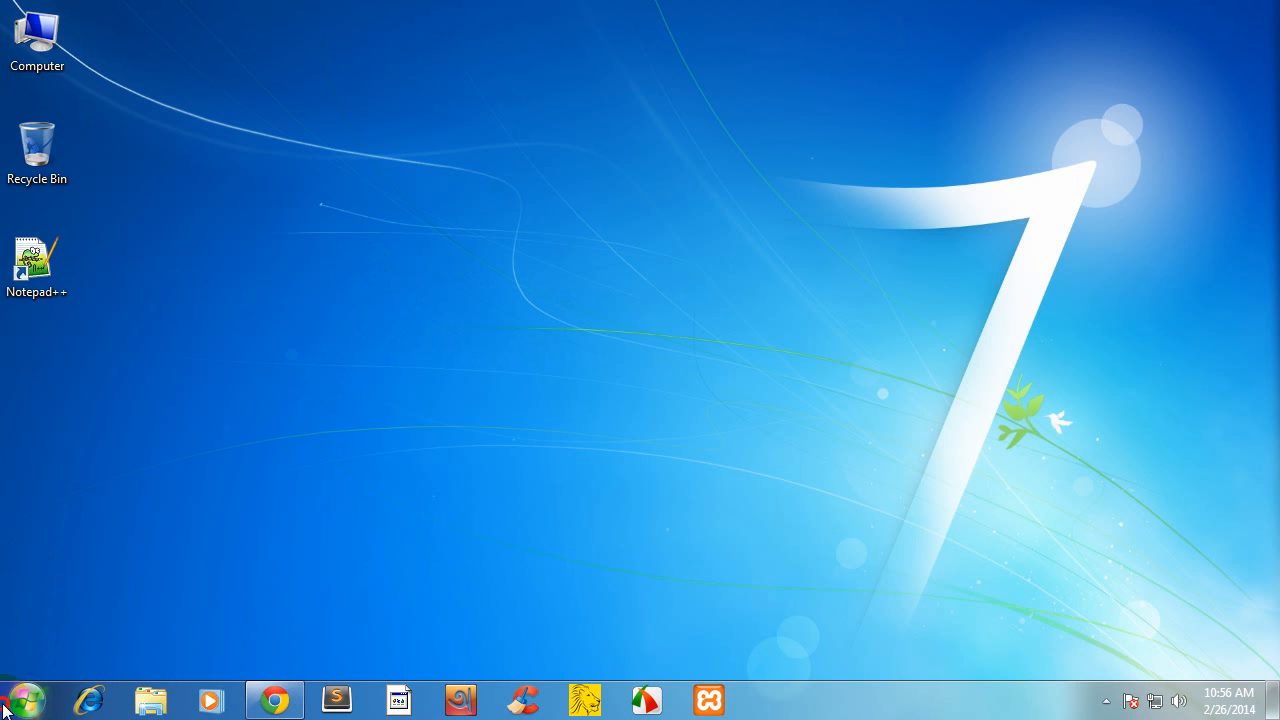
pyautogui.click(24, 700)
pyautogui.click(486, 585)
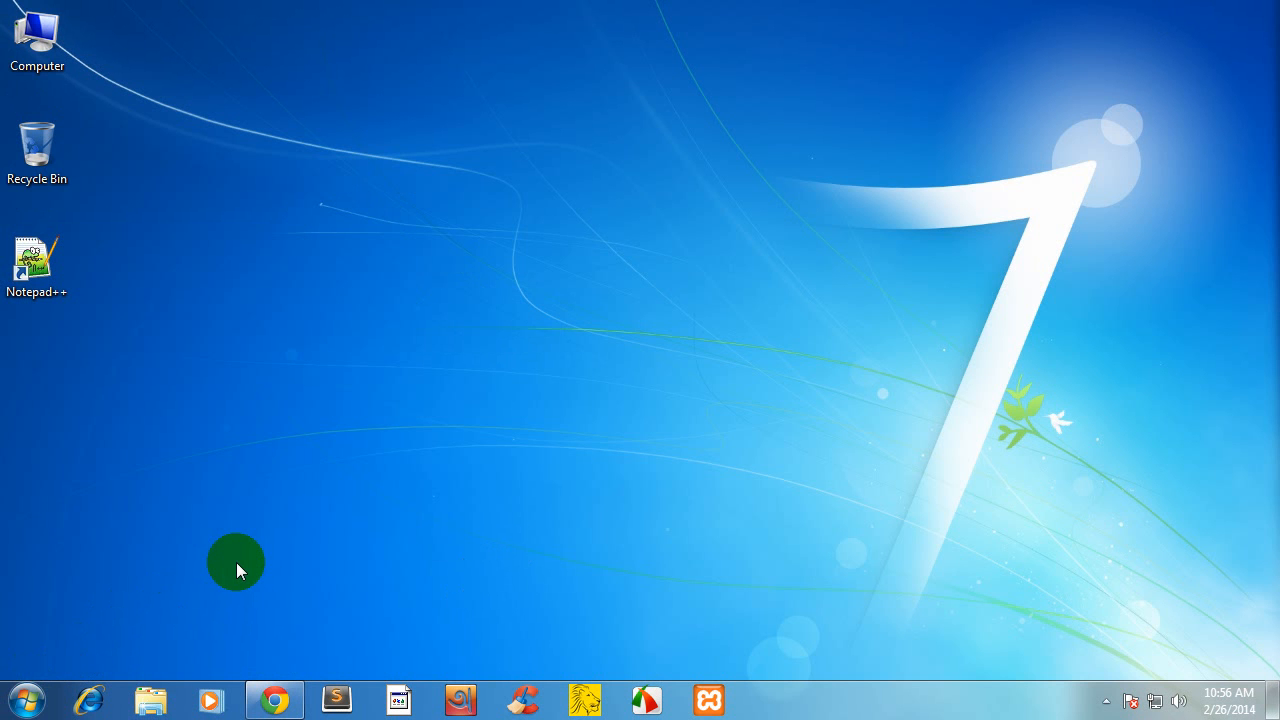
# - Launch the System Configuration utility by running msconfig
pyautogui.press('super')
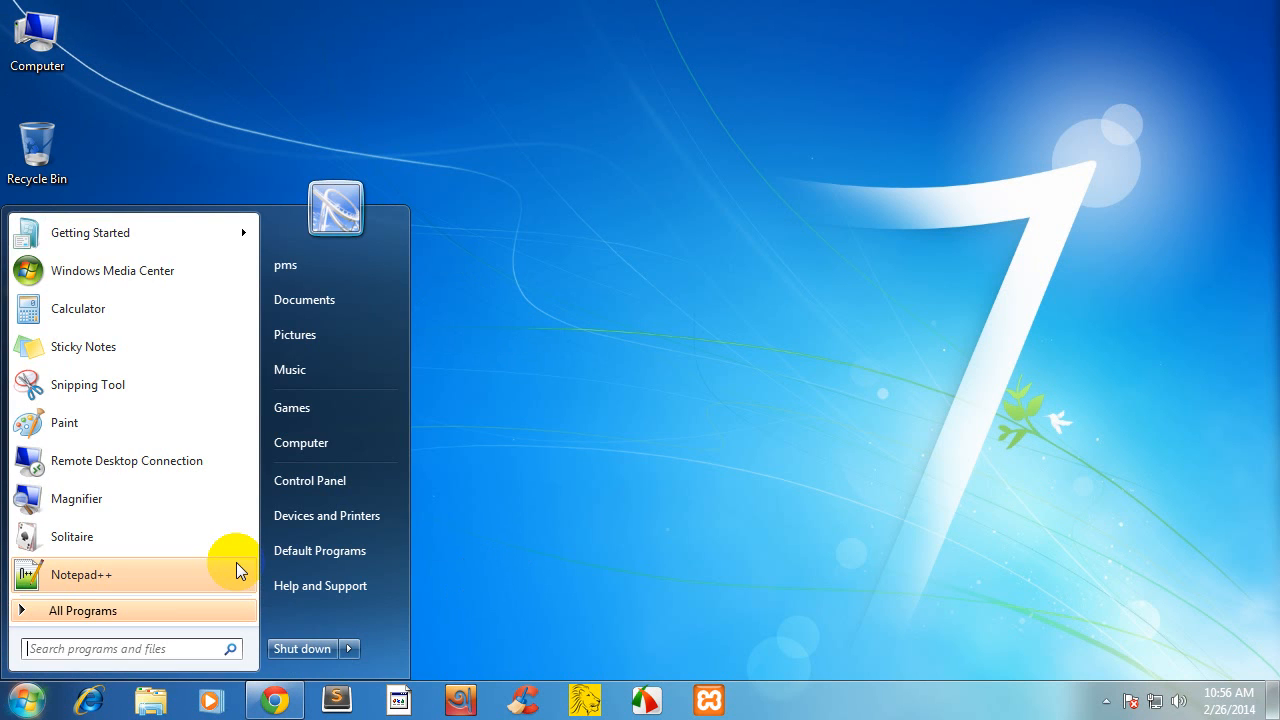
pyautogui.press('super+r')
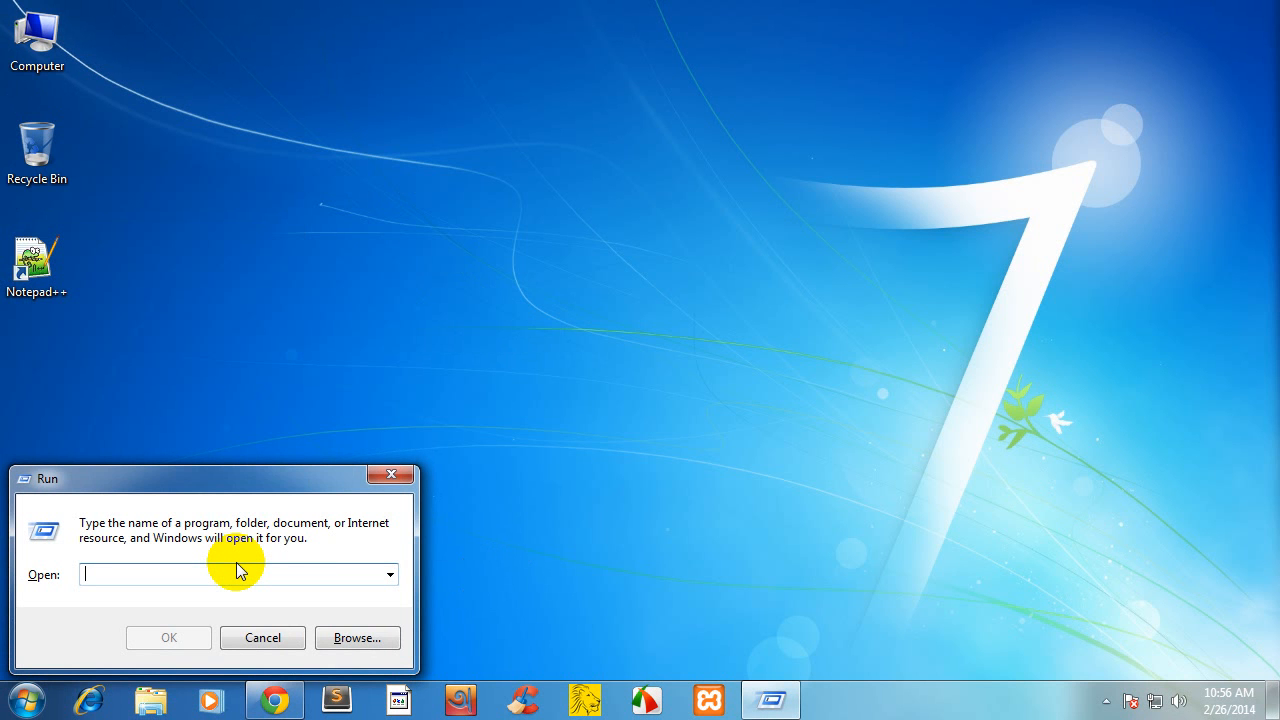
pyautogui.write('msc')
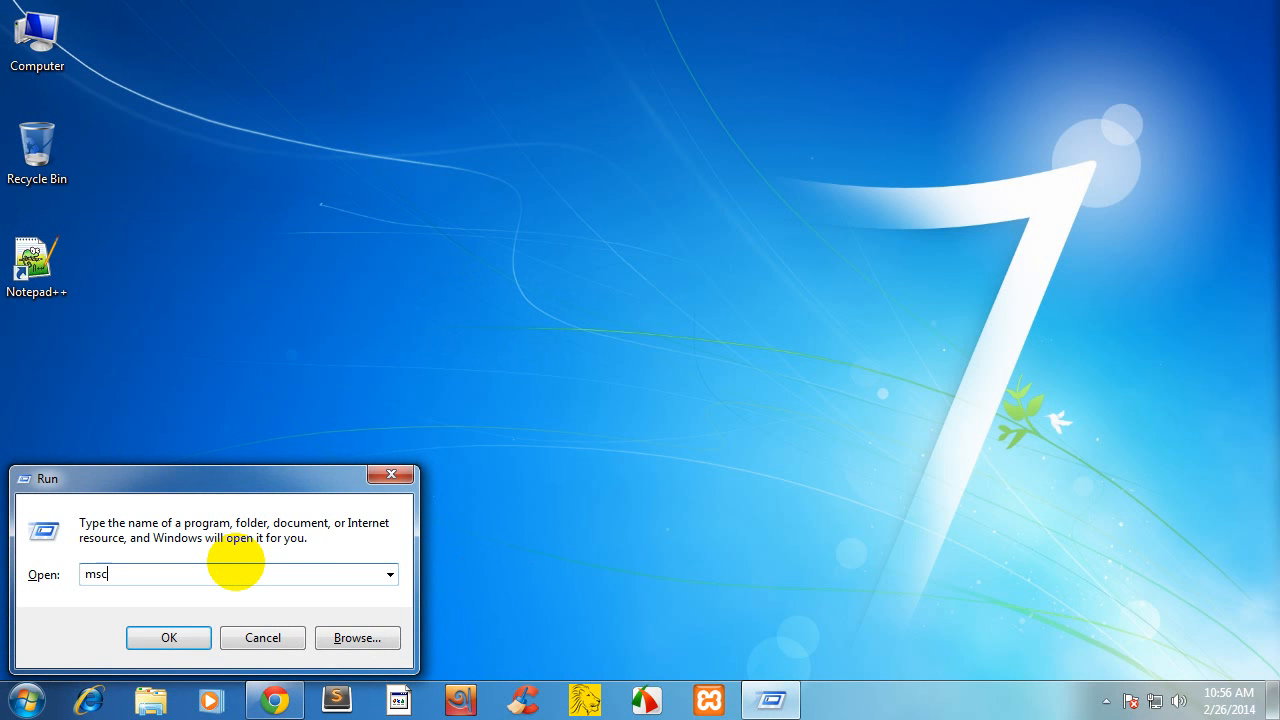
pyautogui.write('onfig')
pyautogui.press('Return')
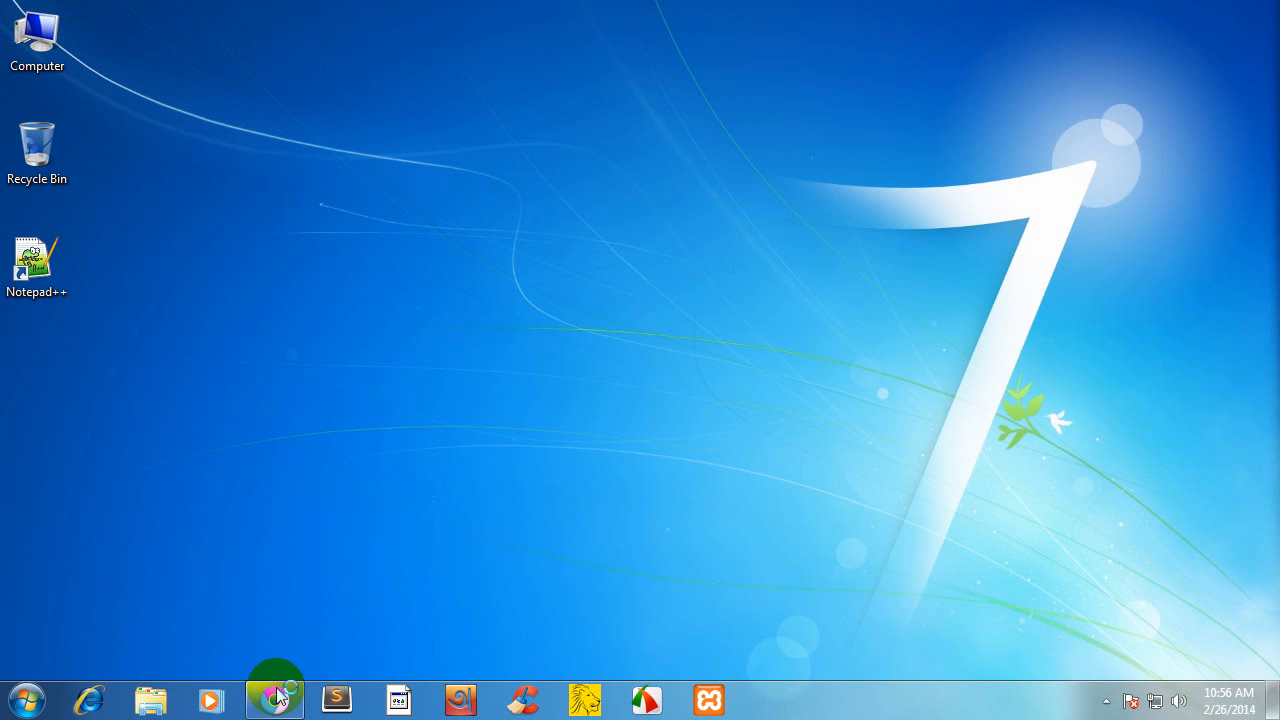
# - Bring up the Chrome window with the localhost/laravel_test/public page and close it
pyautogui.moveTo(280, 697)
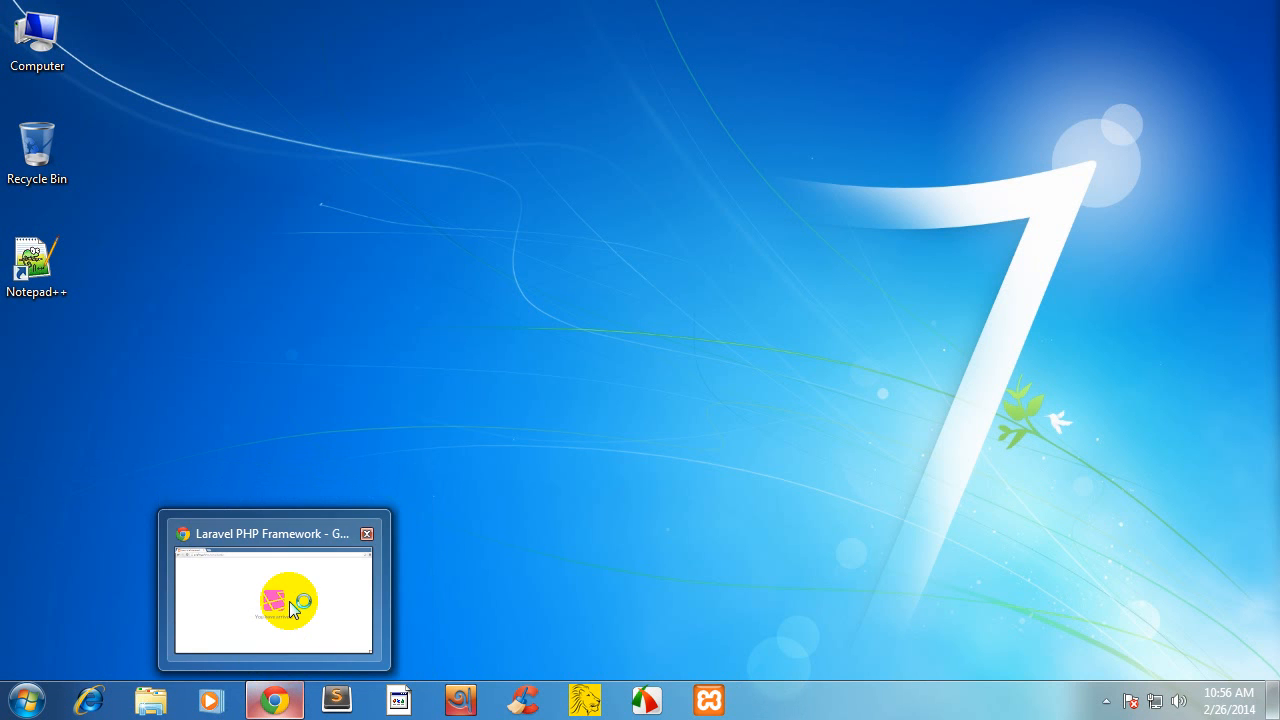
pyautogui.moveTo(225, 568)
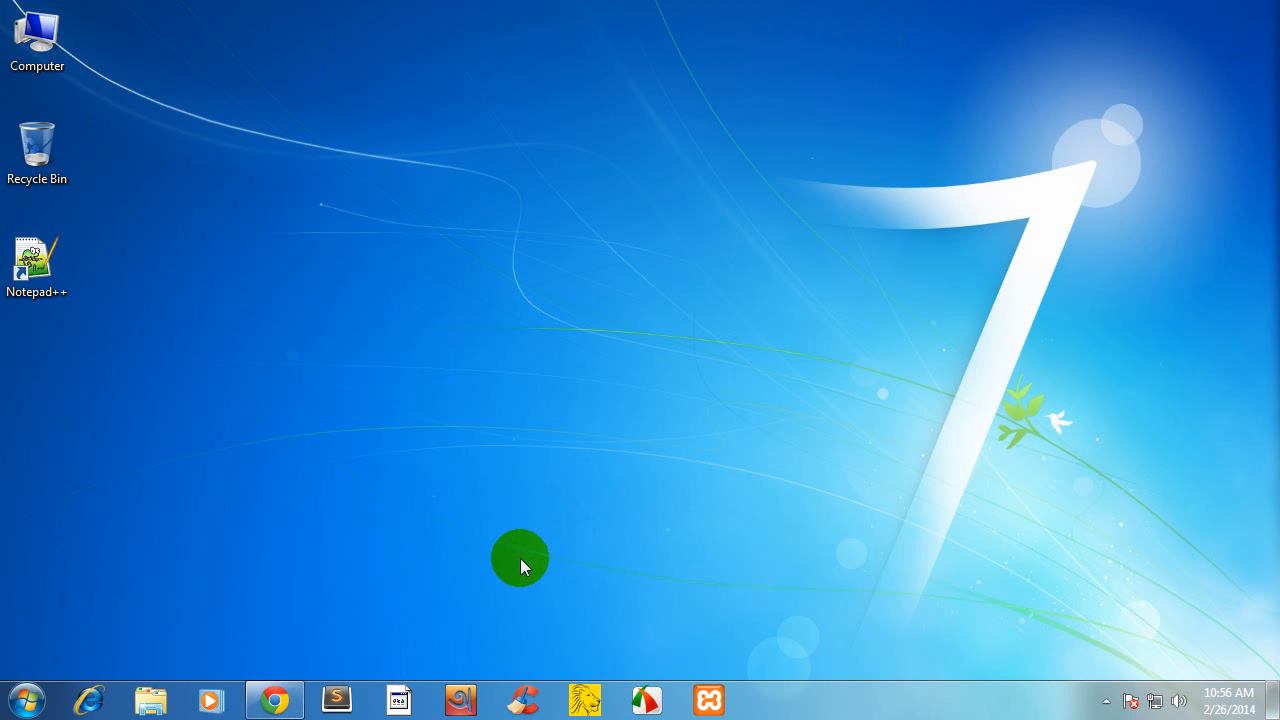
pyautogui.click(297, 685)
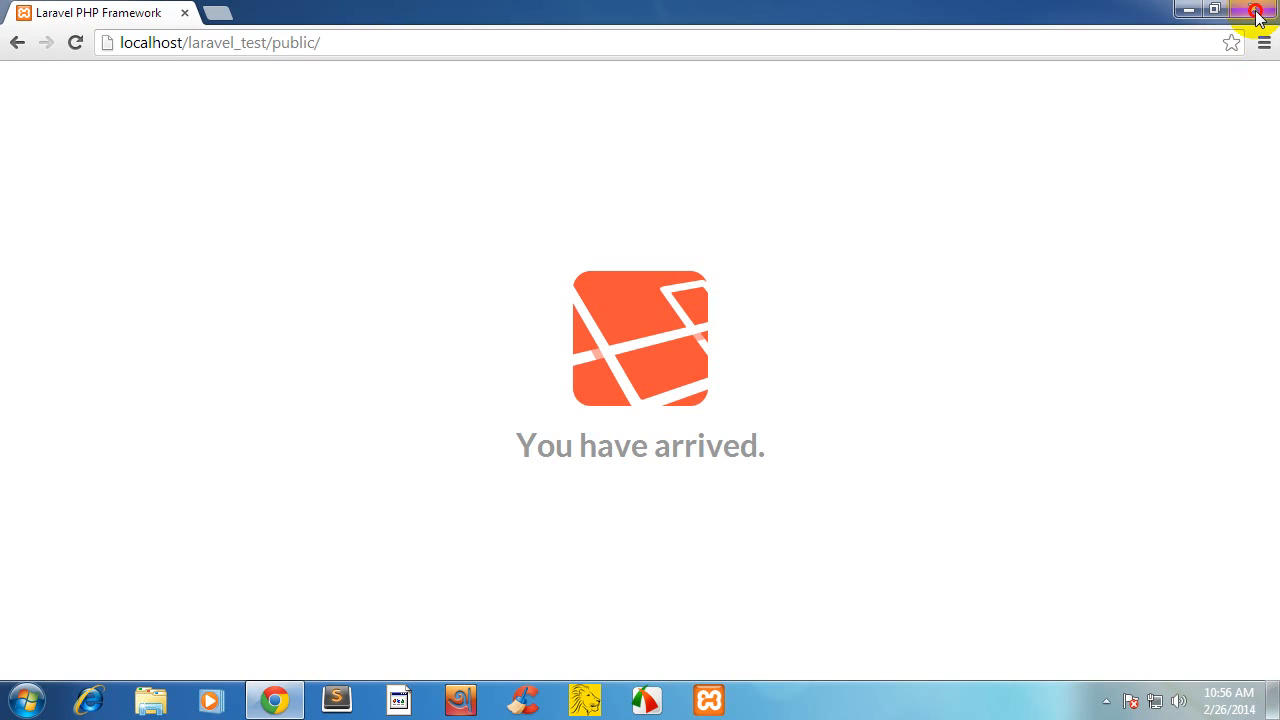
pyautogui.click(1225, 22)
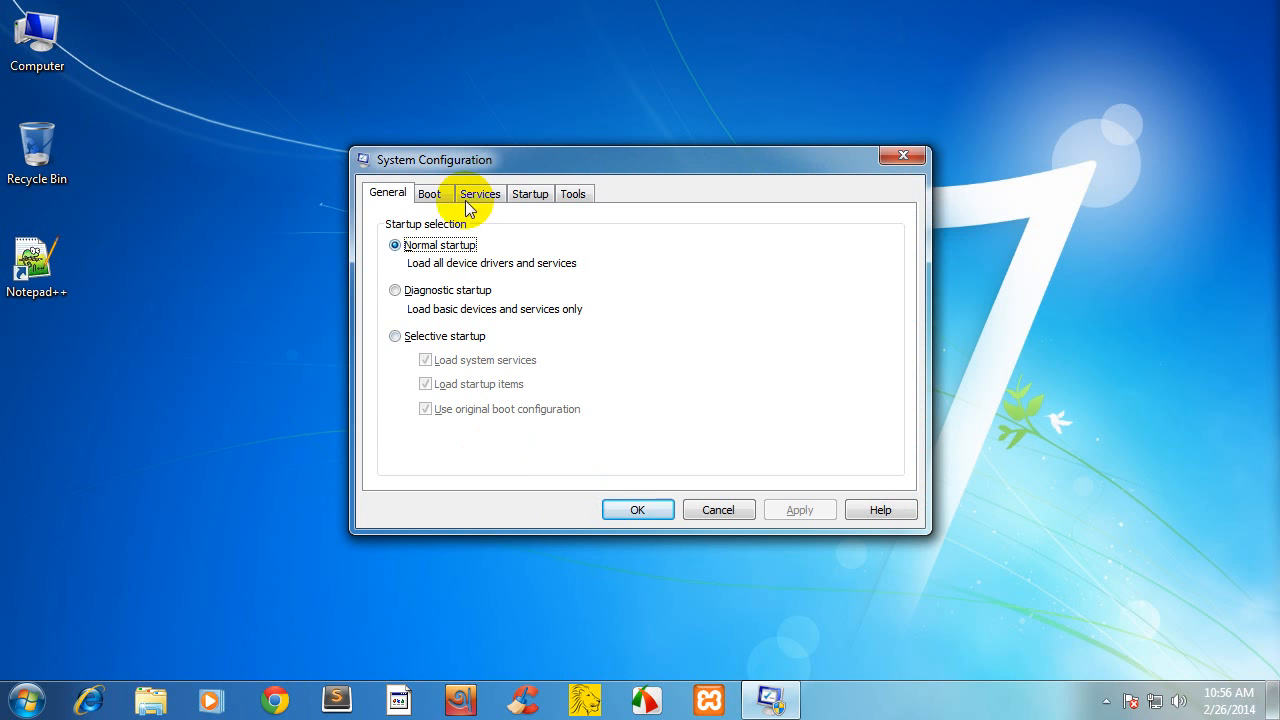
# - Enable Safe boot with the Minimal option for Windows 7 in System Configuration and apply the change
pyautogui.click(429, 196)
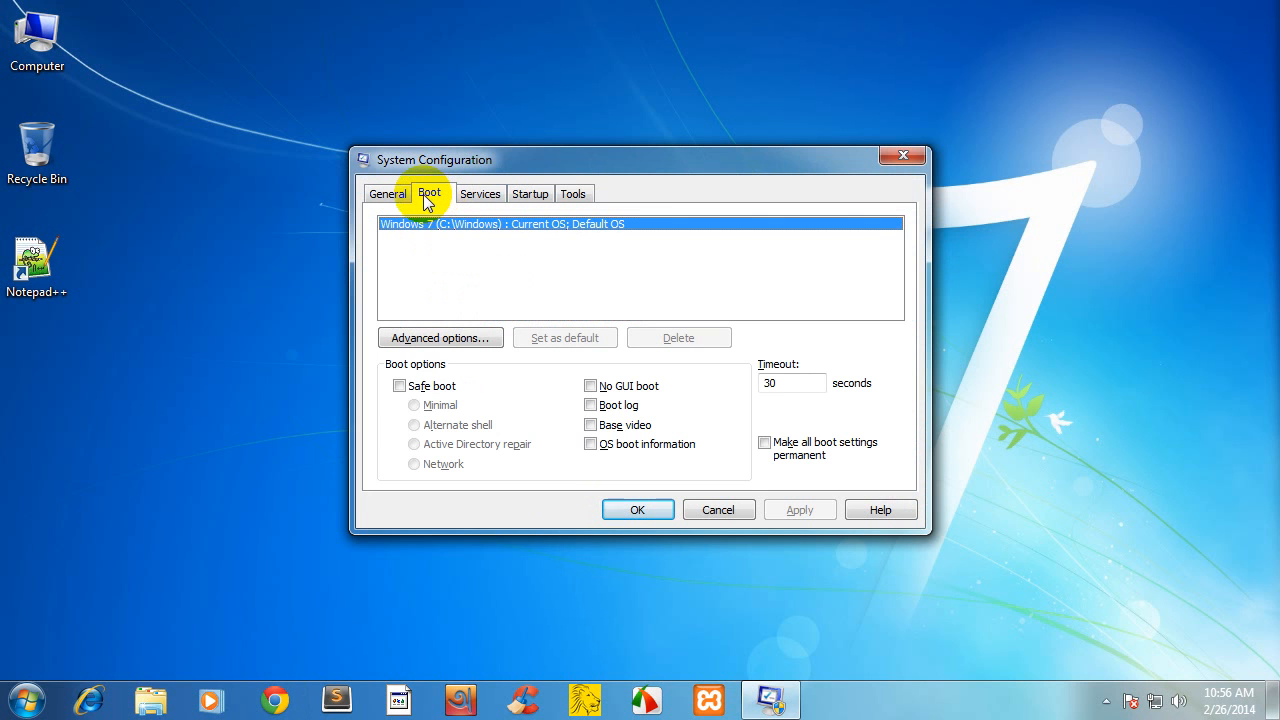
pyautogui.click(400, 386)
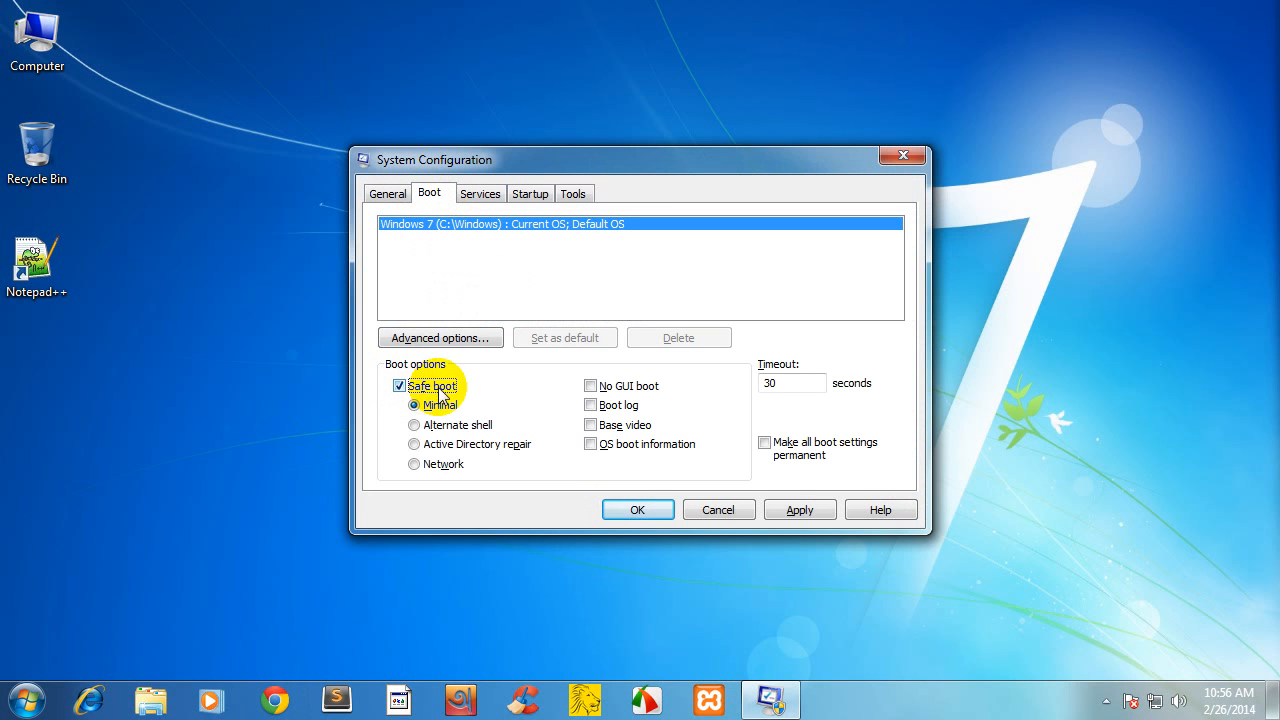
pyautogui.click(424, 407)
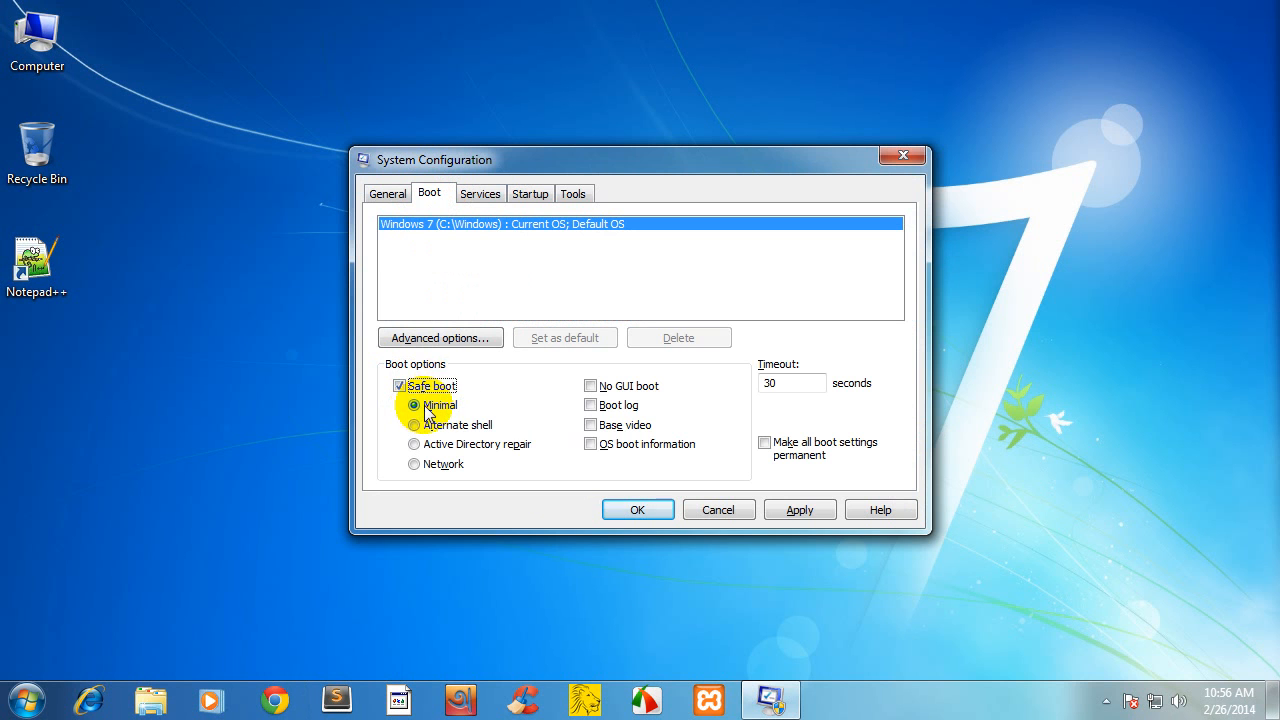
pyautogui.click(800, 511)
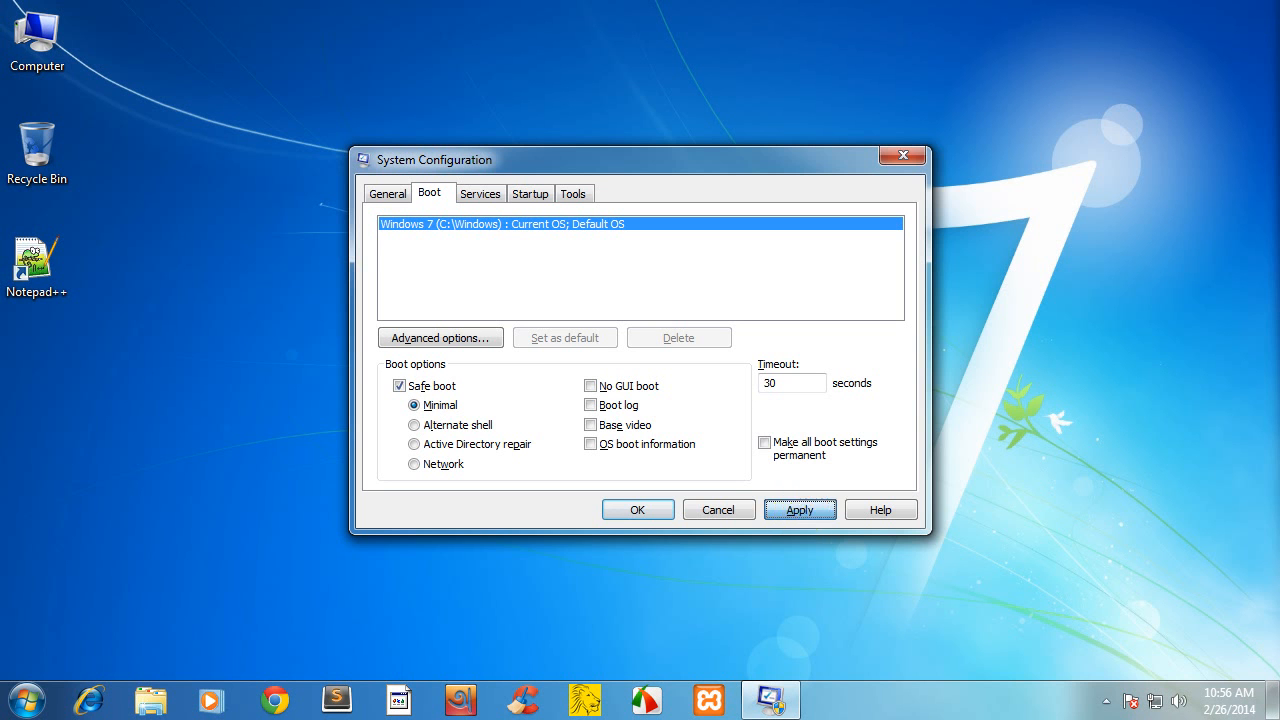
pyautogui.click(800, 511)
# - Accept the System Configuration changes and set the restart prompt to not show again
pyautogui.click(654, 509)
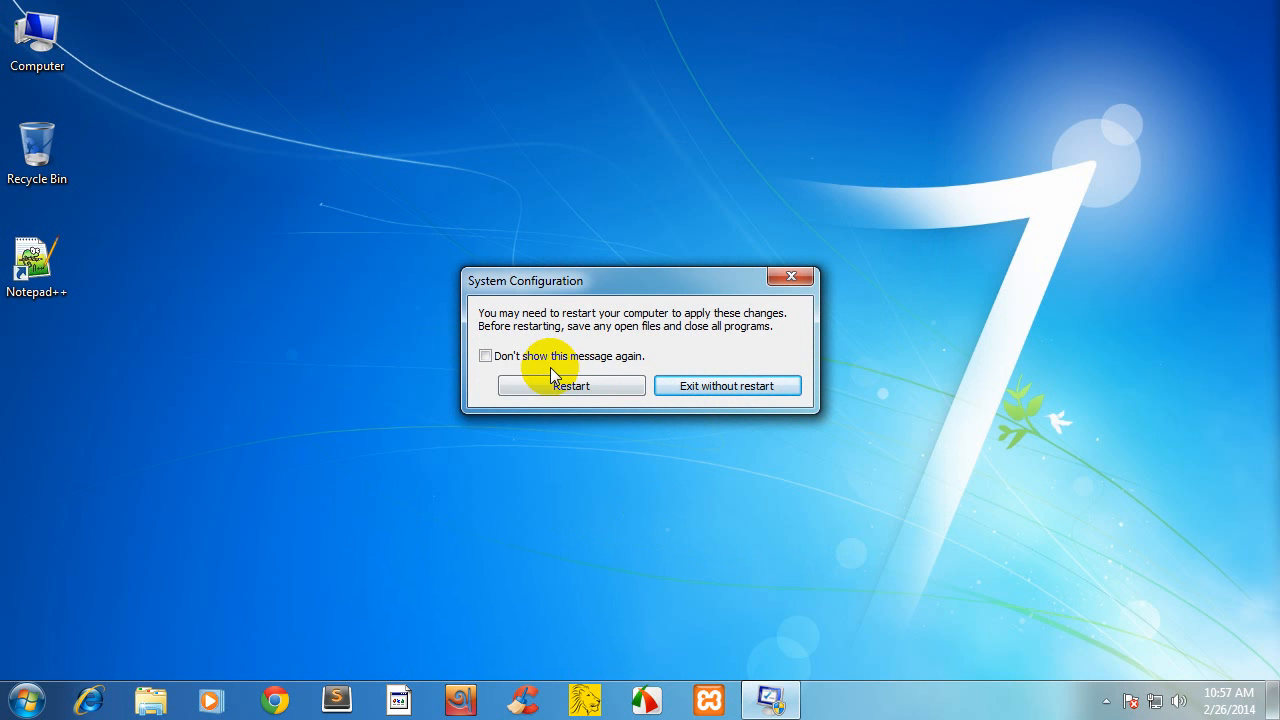
pyautogui.click(486, 356)
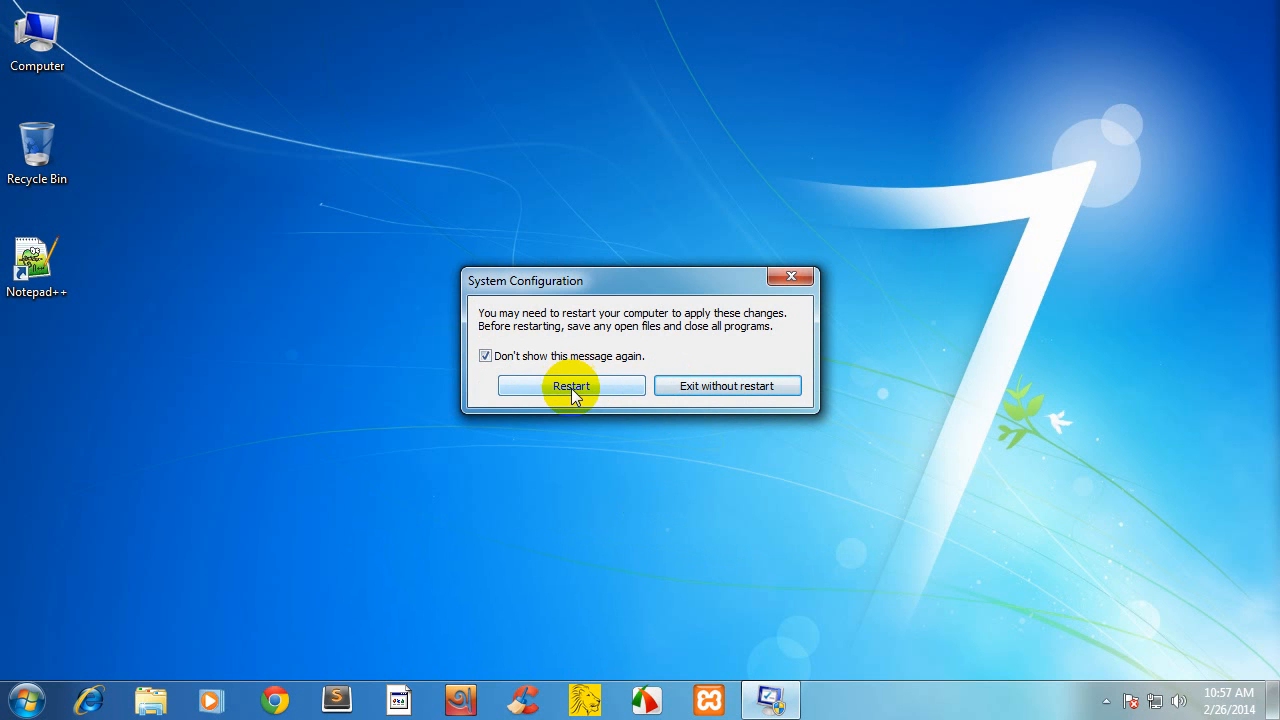